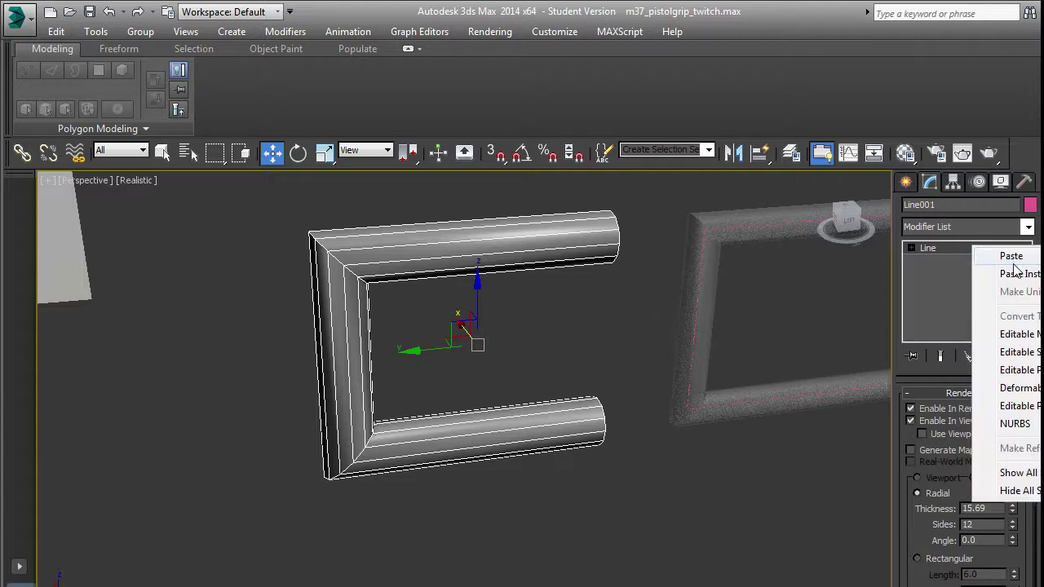
Paste the copied Edit Spline, Edit Poly and TurboSmooth modifiers onto the C-shaped tube Line001.
{"action": "left_click", "coordinate": [1010, 258]}
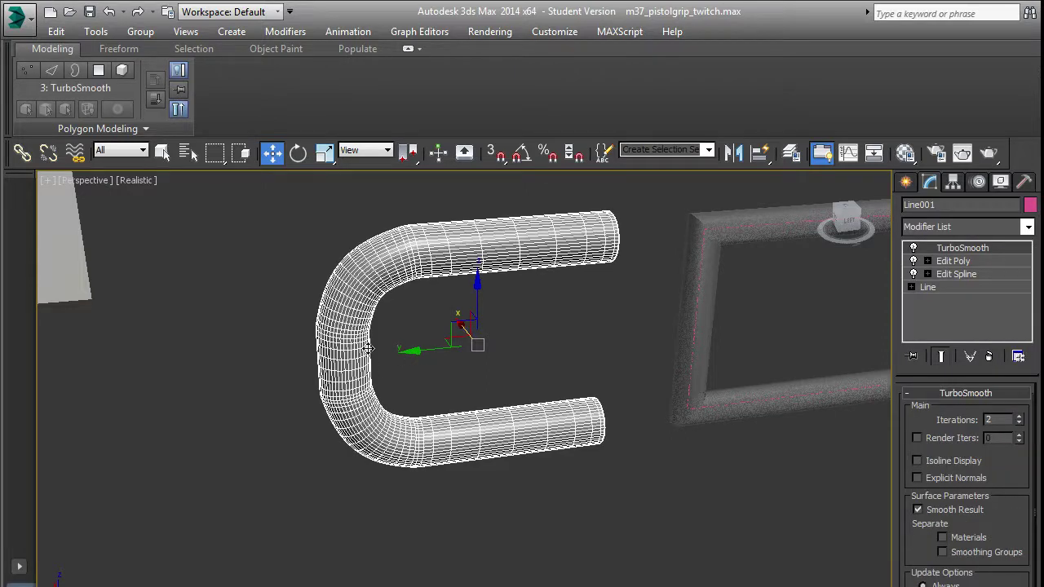
{"action": "left_click", "coordinate": [478, 350]}
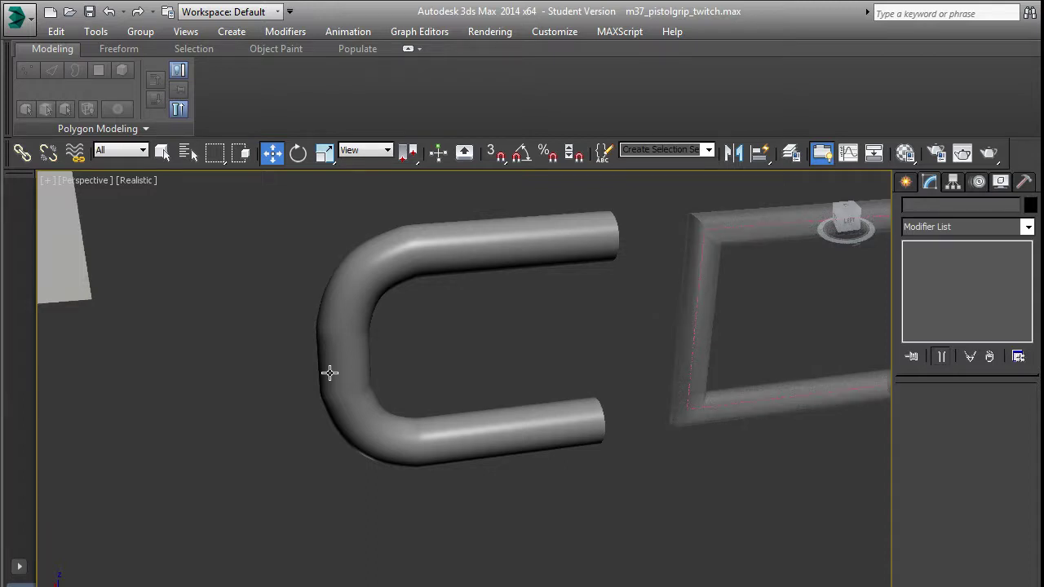
{"action": "left_click", "coordinate": [478, 280]}
{"action": "left_click", "coordinate": [960, 288]}
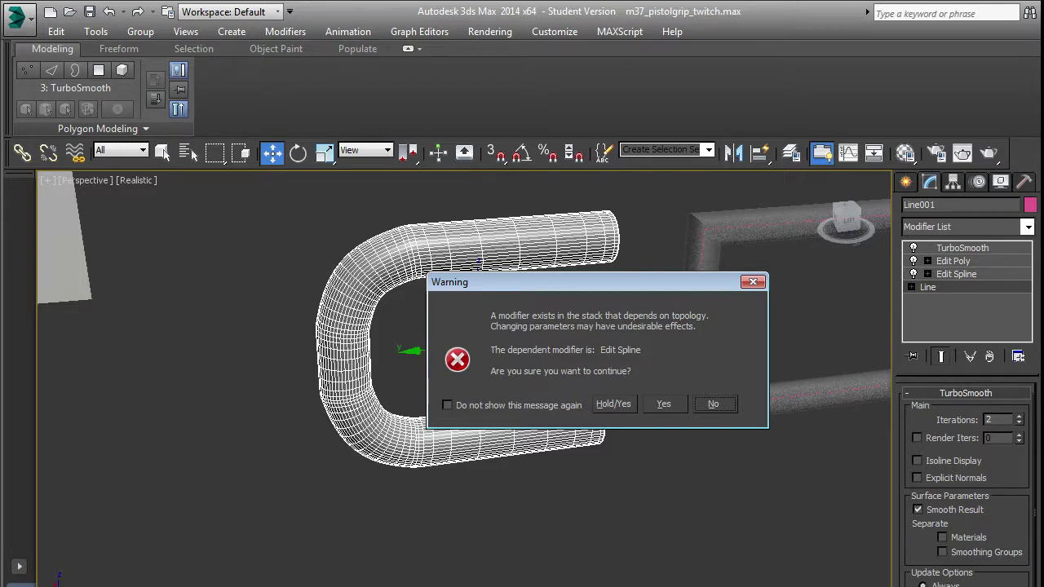
{"action": "left_click", "coordinate": [713, 404]}
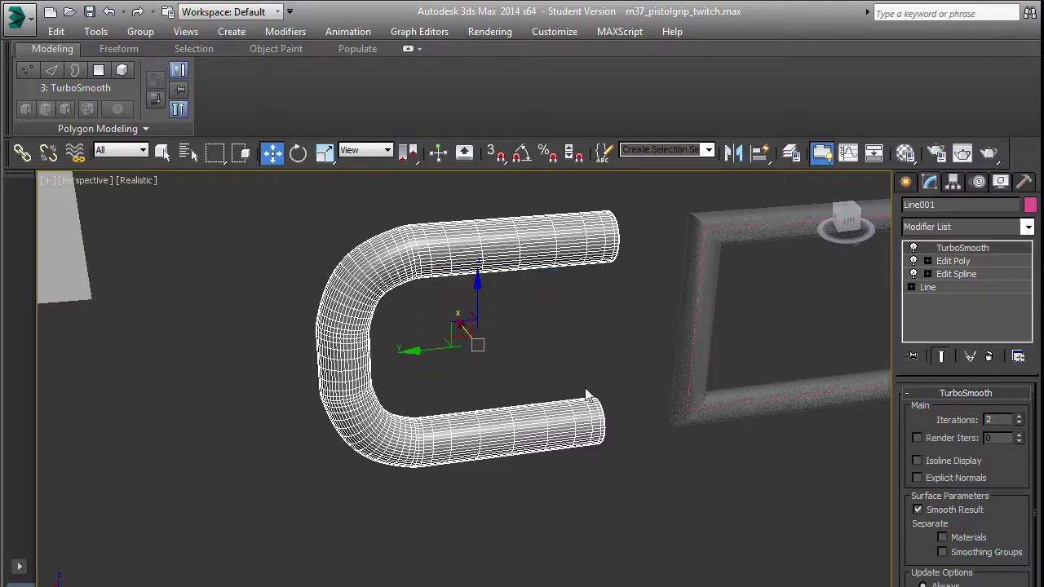
In Line001's Edit Poly modifier, remove the supporting edge loop on the vertical section just above the lower bend.
{"action": "scroll", "coordinate": [541, 386], "scroll_direction": "down", "scroll_amount": 4}
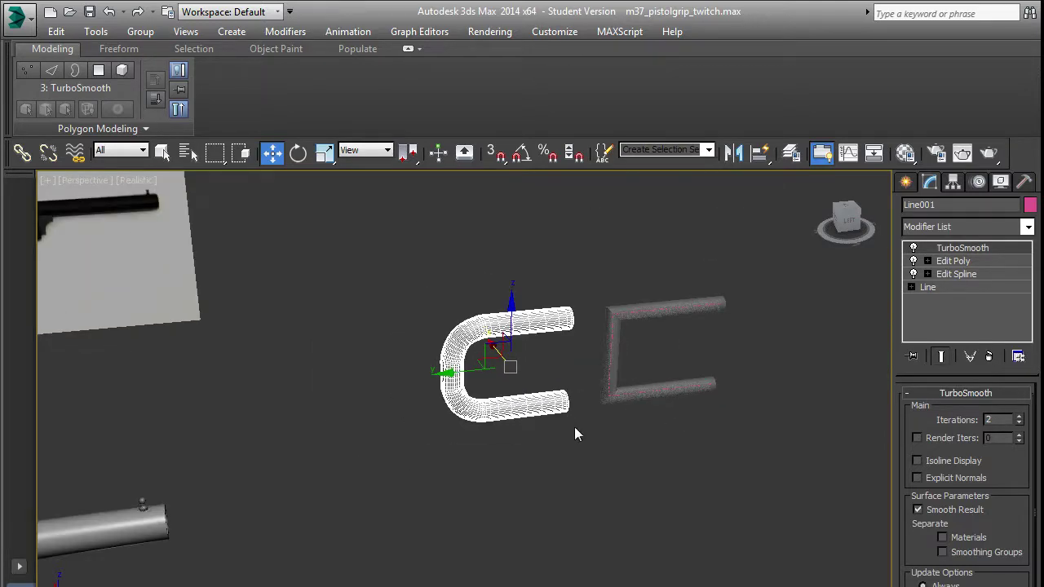
{"action": "scroll", "coordinate": [566, 401], "scroll_direction": "up", "scroll_amount": 3}
{"action": "left_click", "coordinate": [678, 378]}
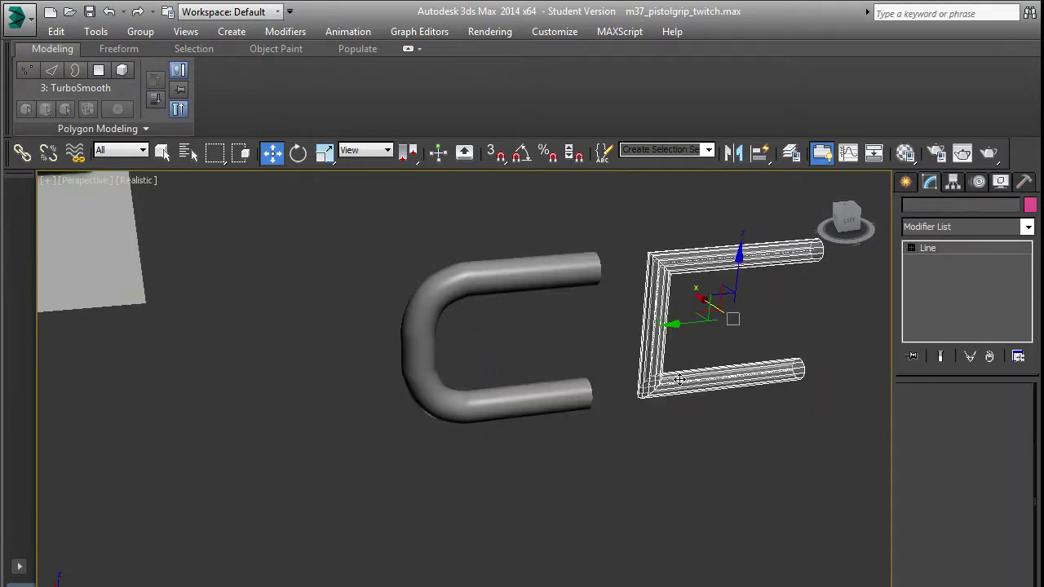
{"action": "left_click", "coordinate": [485, 401]}
{"action": "scroll", "coordinate": [445, 375], "scroll_direction": "up", "scroll_amount": 4}
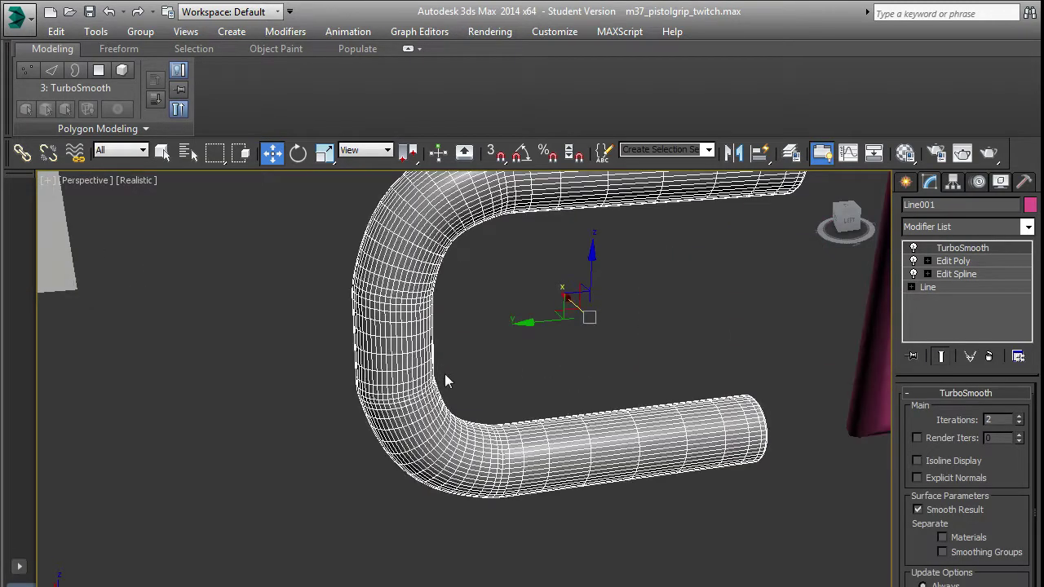
{"action": "scroll", "coordinate": [388, 398], "scroll_direction": "up", "scroll_amount": 5}
{"action": "left_click", "coordinate": [388, 403]}
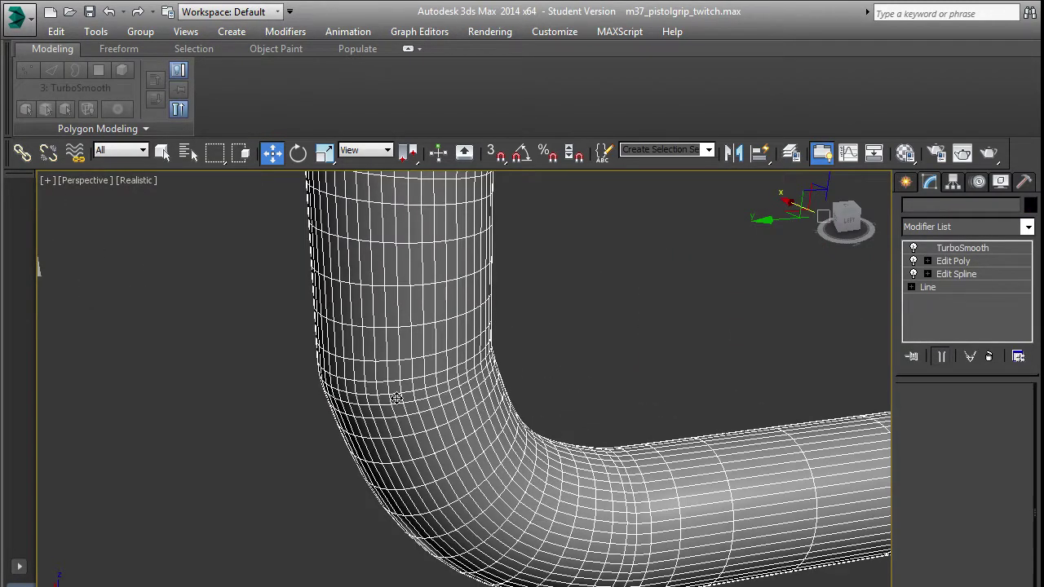
{"action": "left_click", "coordinate": [947, 261]}
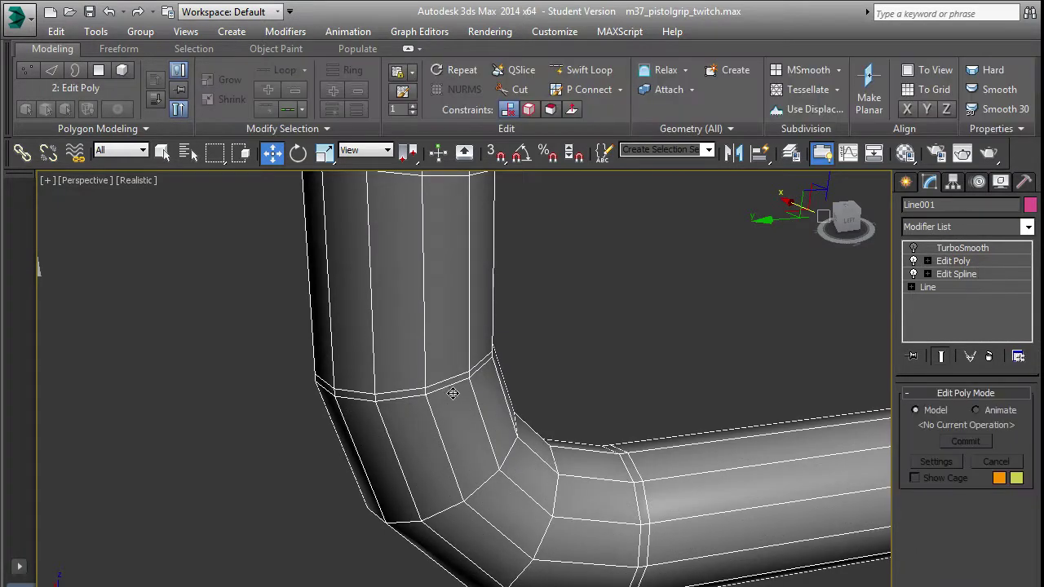
{"action": "key", "text": "2"}
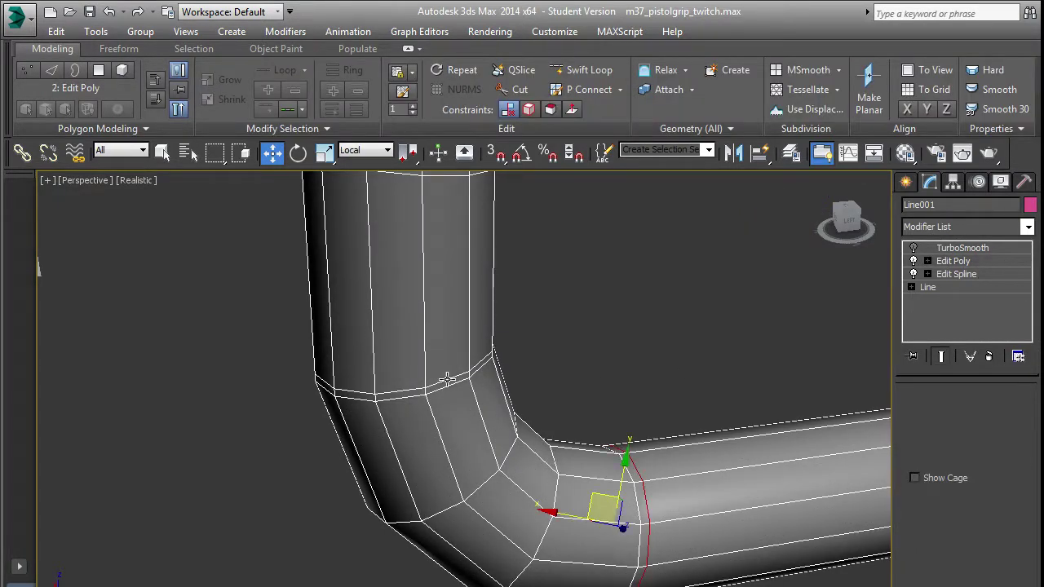
{"action": "double_click", "coordinate": [447, 380]}
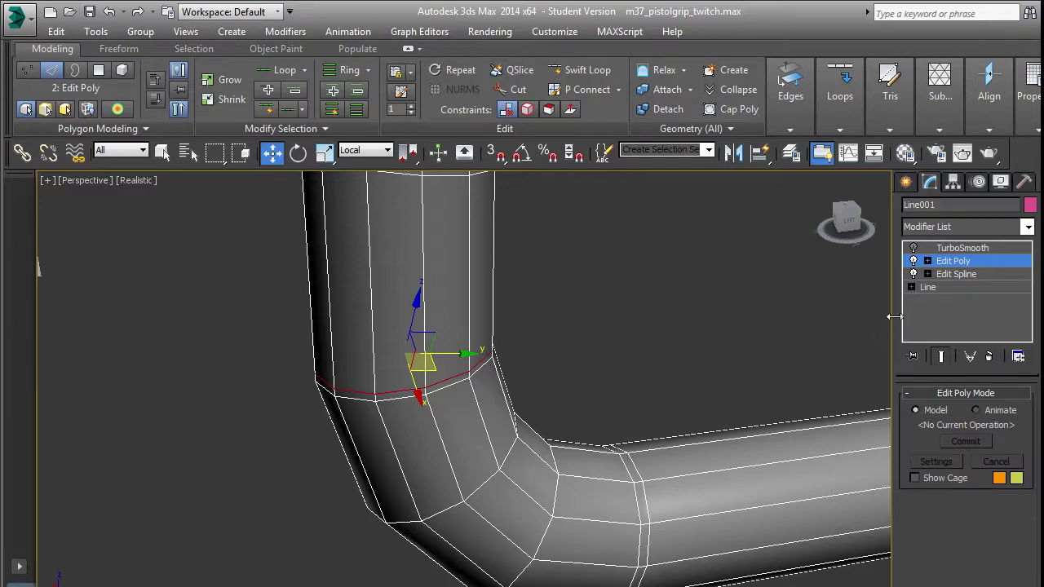
{"action": "left_click", "coordinate": [914, 248]}
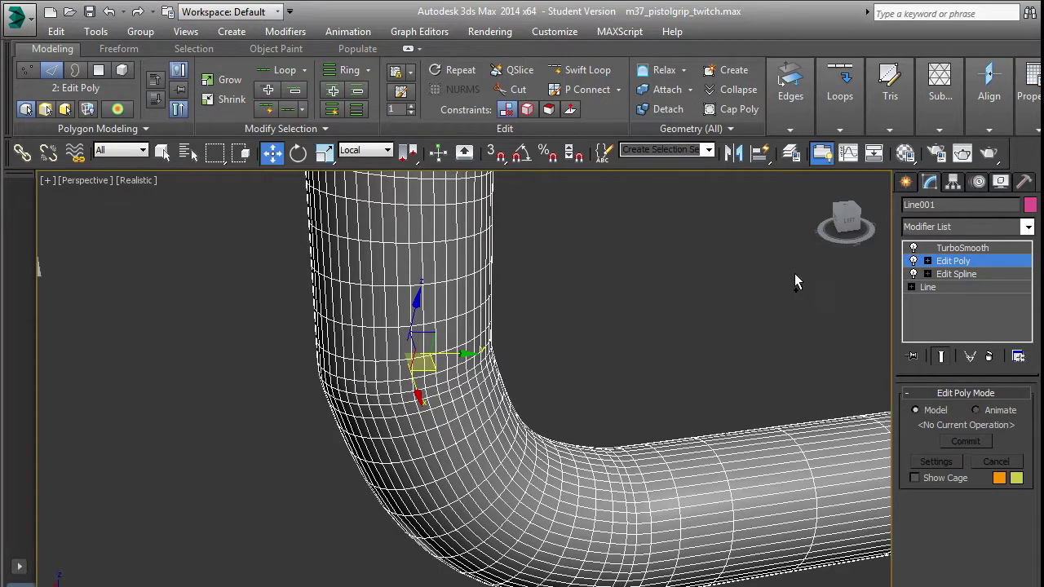
{"action": "left_click", "coordinate": [786, 275]}
Remove the supporting edge loop on the vertical section just below the upper bend and show the TurboSmooth result.
{"action": "scroll", "coordinate": [616, 364], "scroll_direction": "down", "scroll_amount": 5}
{"action": "middle_click_drag", "start_coordinate": [616, 363], "coordinate": [609, 403]}
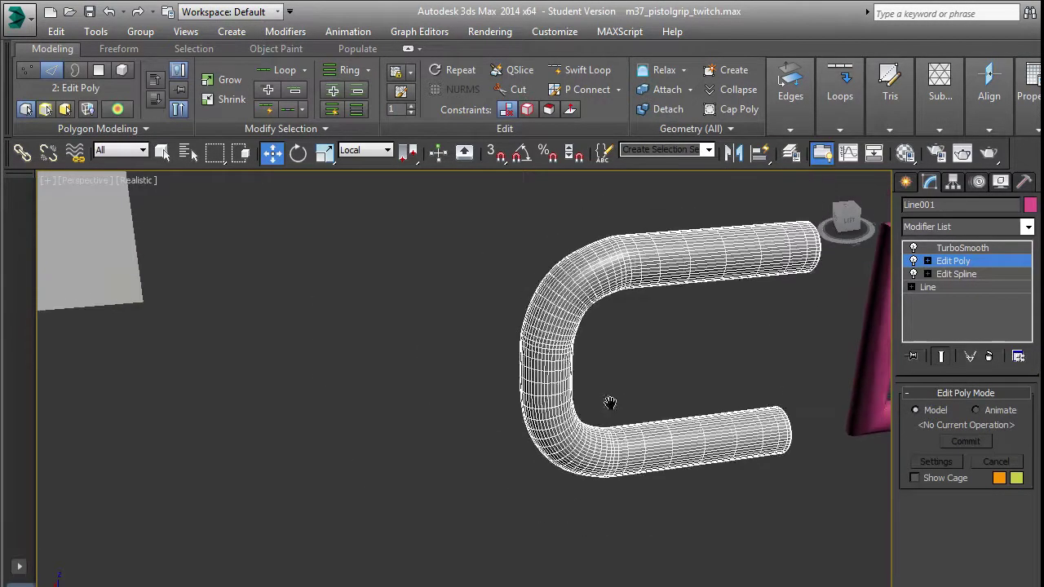
{"action": "scroll", "coordinate": [566, 376], "scroll_direction": "up", "scroll_amount": 3}
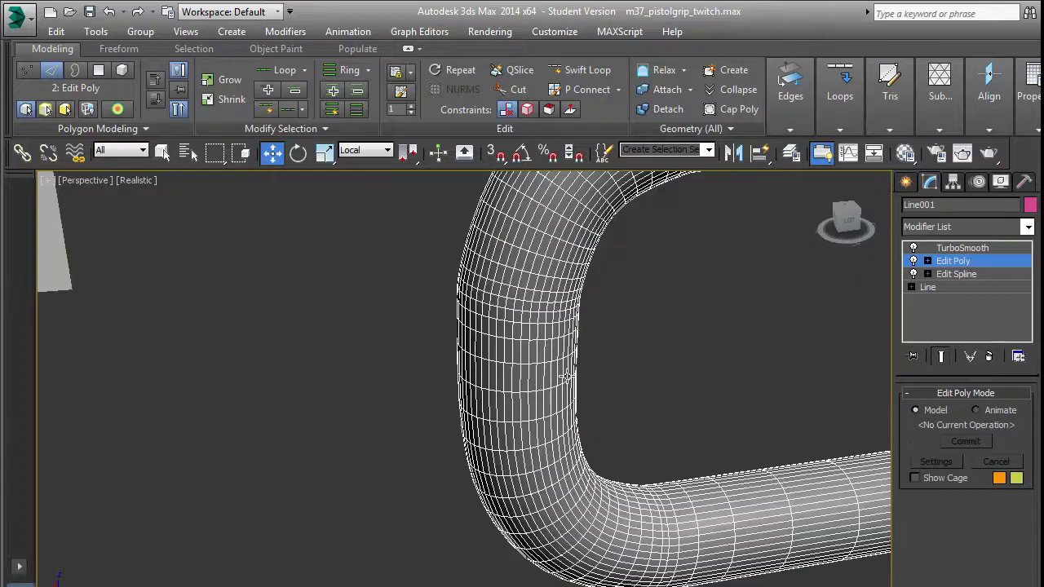
{"action": "left_click", "coordinate": [914, 248]}
{"action": "double_click", "coordinate": [519, 318]}
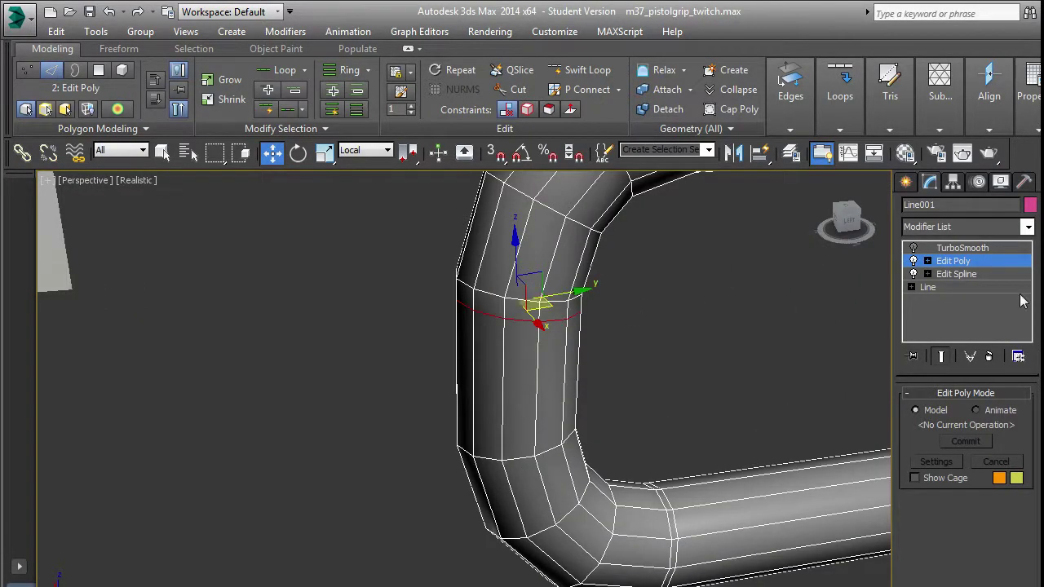
{"action": "left_click", "coordinate": [914, 248]}
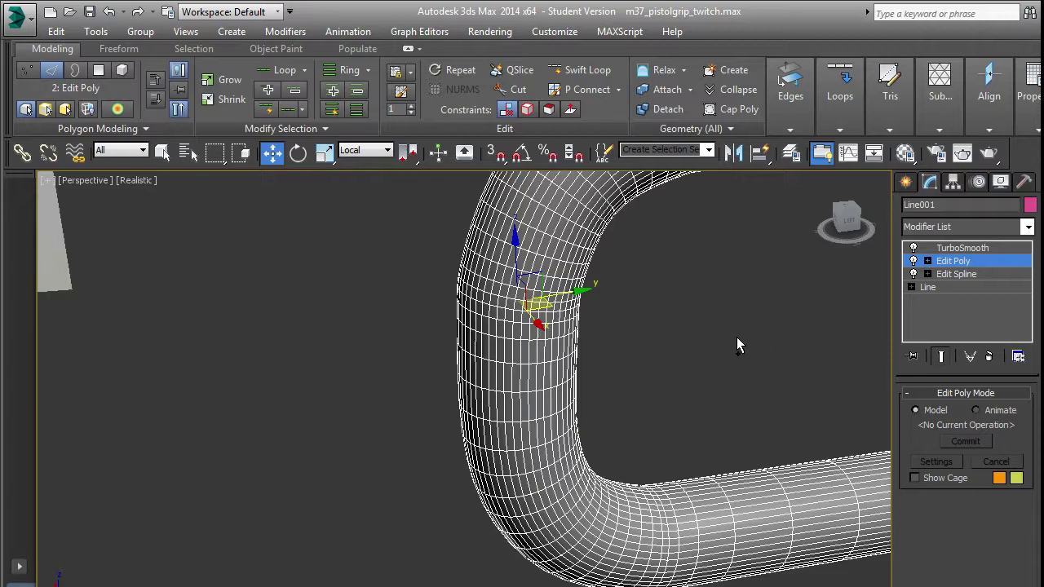
{"action": "key", "text": "ctrl+BackSpace"}
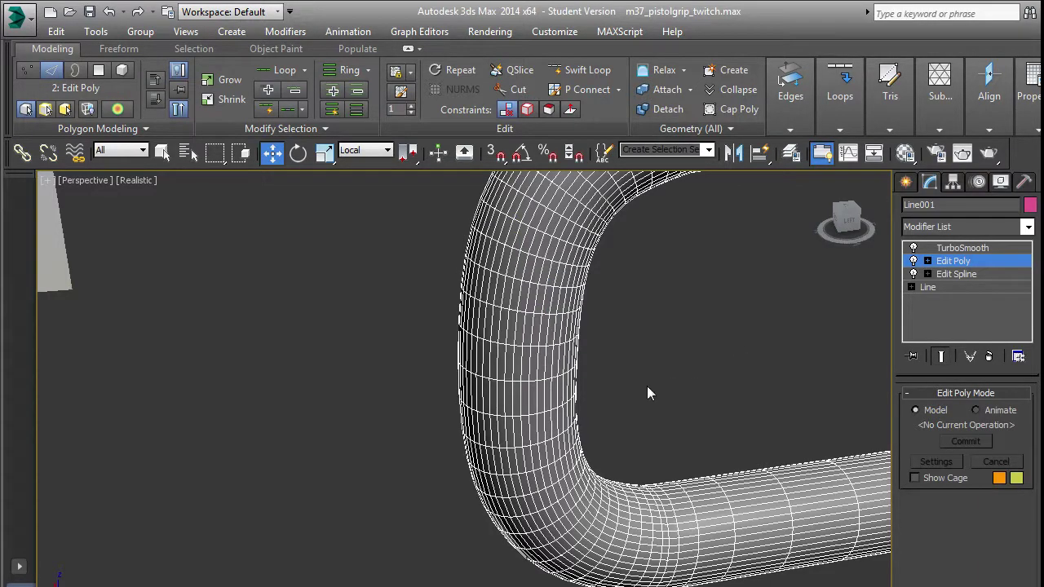
{"action": "scroll", "coordinate": [651, 400], "scroll_direction": "down", "scroll_amount": 4}
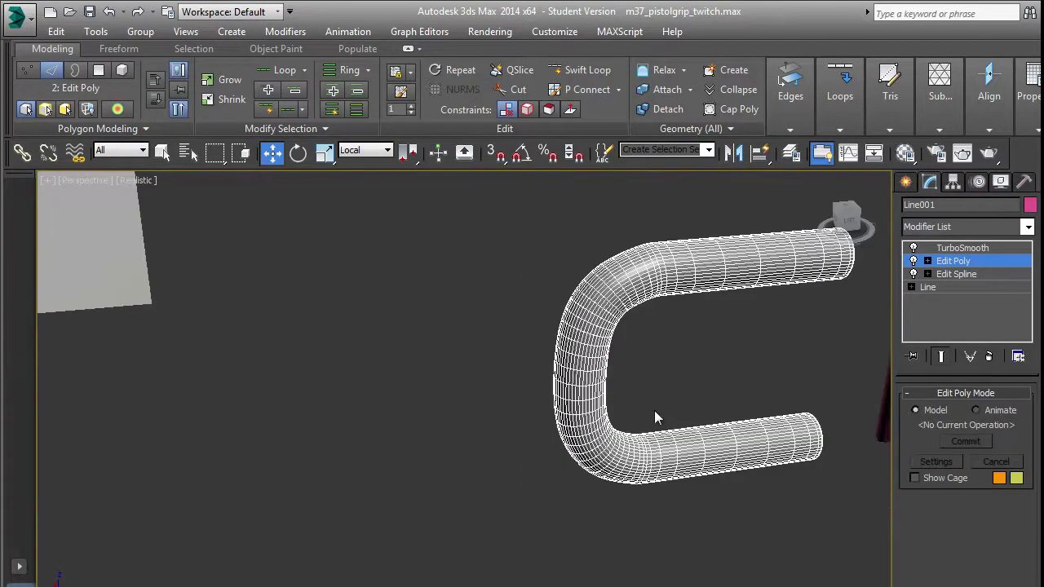
Leave edge editing on Line001 and reselect the smoothed tube as a whole object.
{"action": "left_click", "coordinate": [1002, 263]}
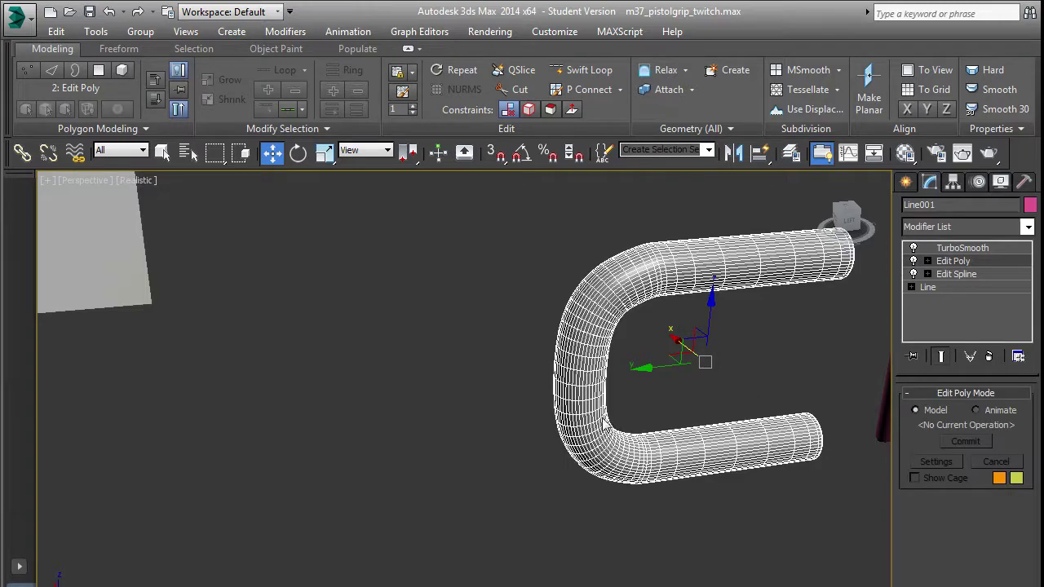
{"action": "left_click", "coordinate": [496, 402]}
{"action": "left_click", "coordinate": [690, 453]}
Assign the 01 - Default material to the second, sharp-cornered tube Line002.
{"action": "middle_click_drag", "start_coordinate": [690, 453], "coordinate": [554, 478], "text": "alt"}
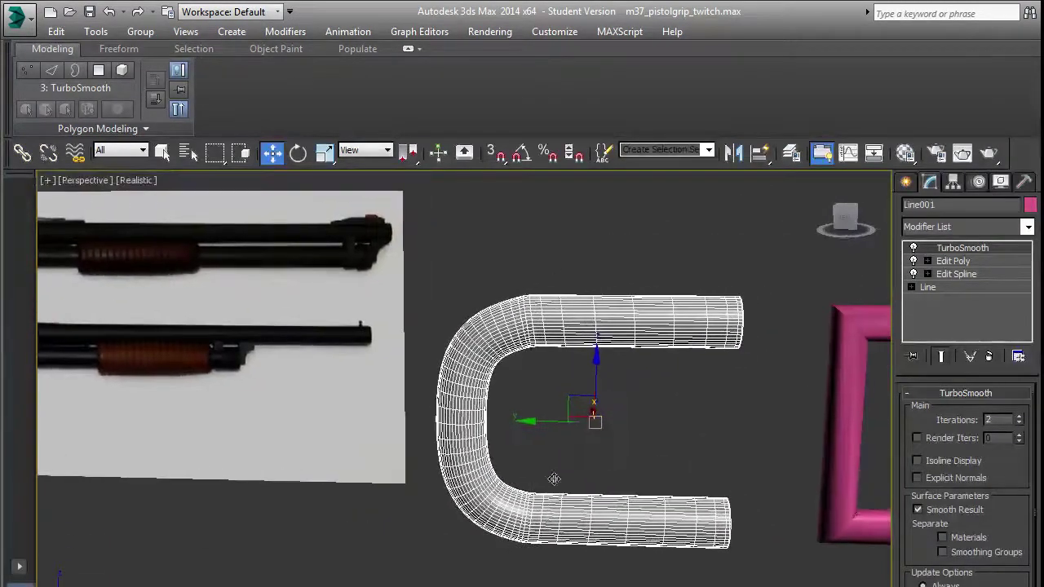
{"action": "middle_click_drag", "start_coordinate": [729, 370], "coordinate": [577, 388]}
{"action": "left_click", "coordinate": [691, 337]}
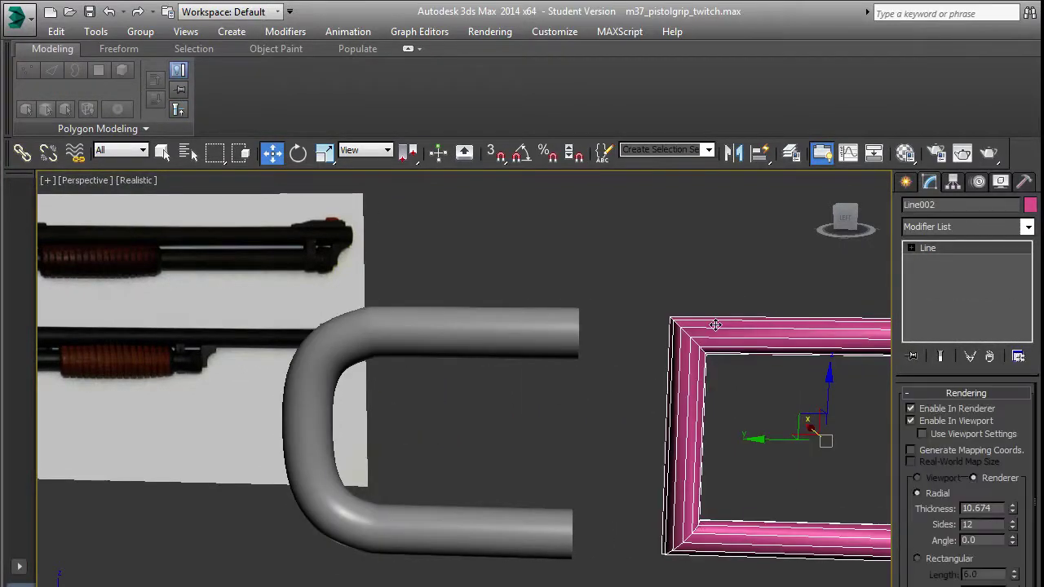
{"action": "left_click", "coordinate": [906, 153]}
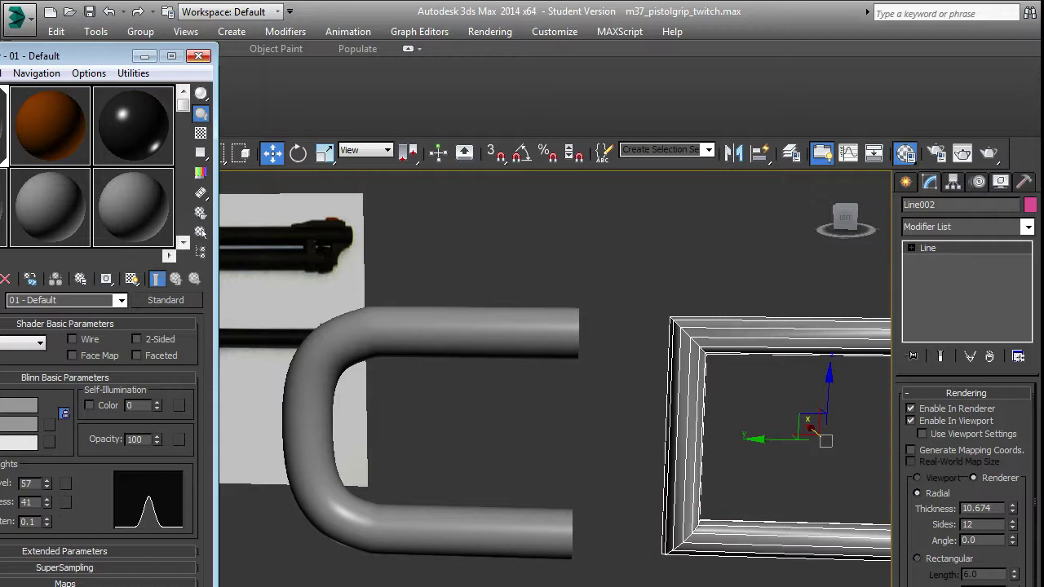
{"action": "left_click", "coordinate": [198, 55]}
Add an Edit Poly modifier to Line002 above its Line base.
{"action": "middle_click_drag", "start_coordinate": [719, 372], "coordinate": [560, 363]}
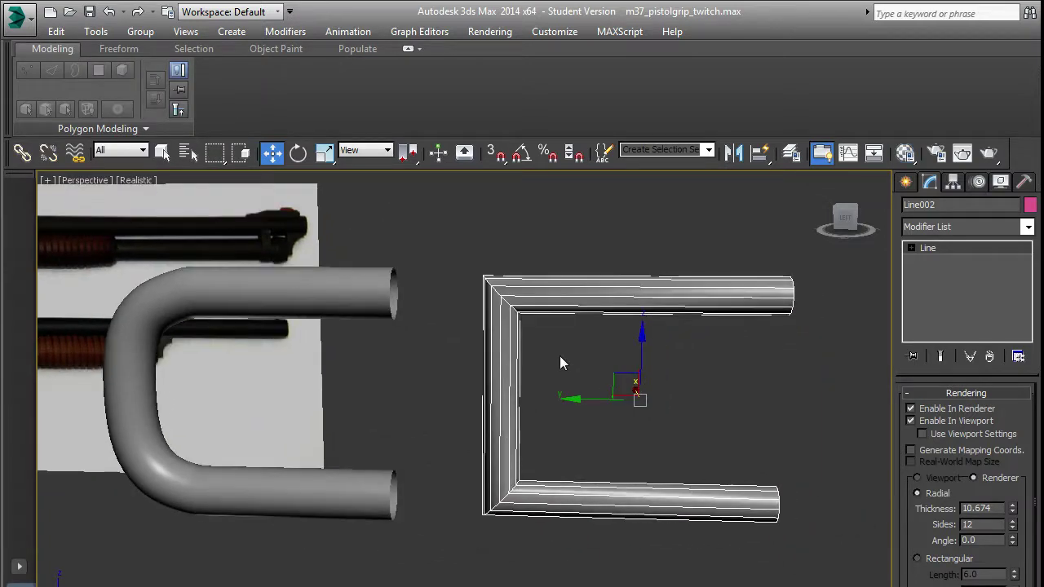
{"action": "scroll", "coordinate": [499, 376], "scroll_direction": "up", "scroll_amount": 3}
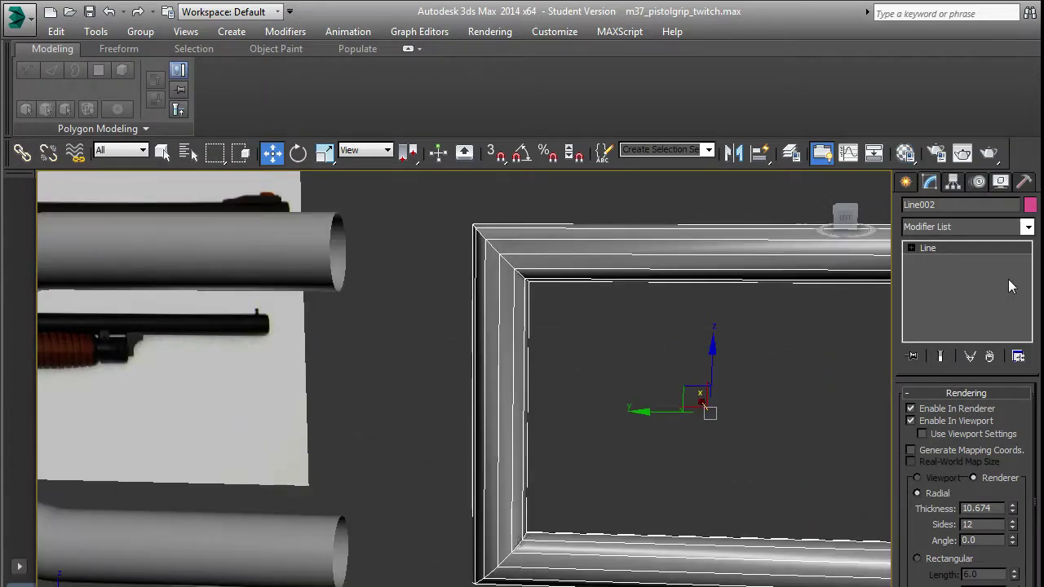
{"action": "left_click", "coordinate": [1028, 227]}
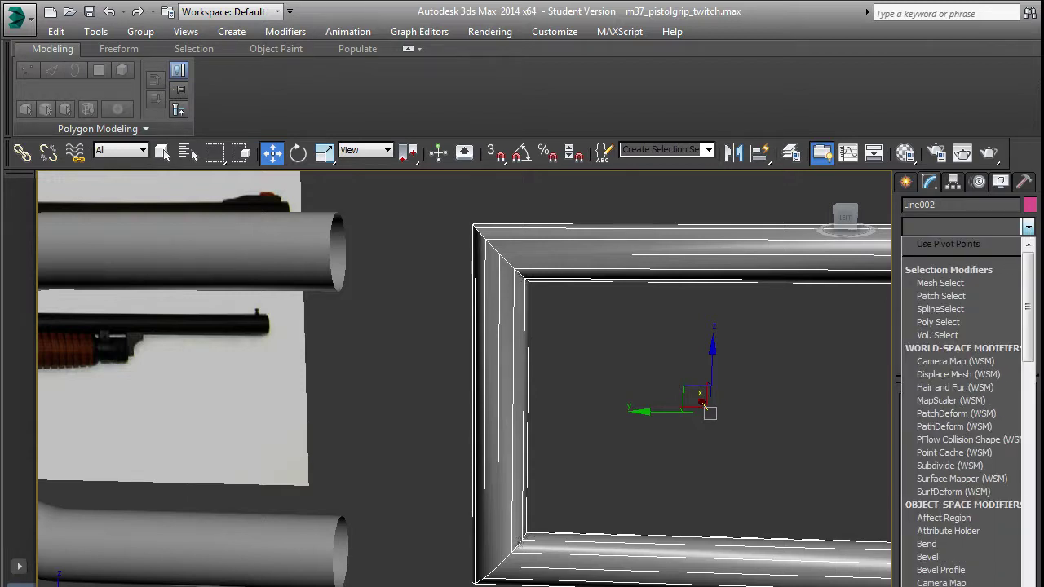
{"action": "scroll", "coordinate": [984, 490], "scroll_direction": "down", "scroll_amount": 12}
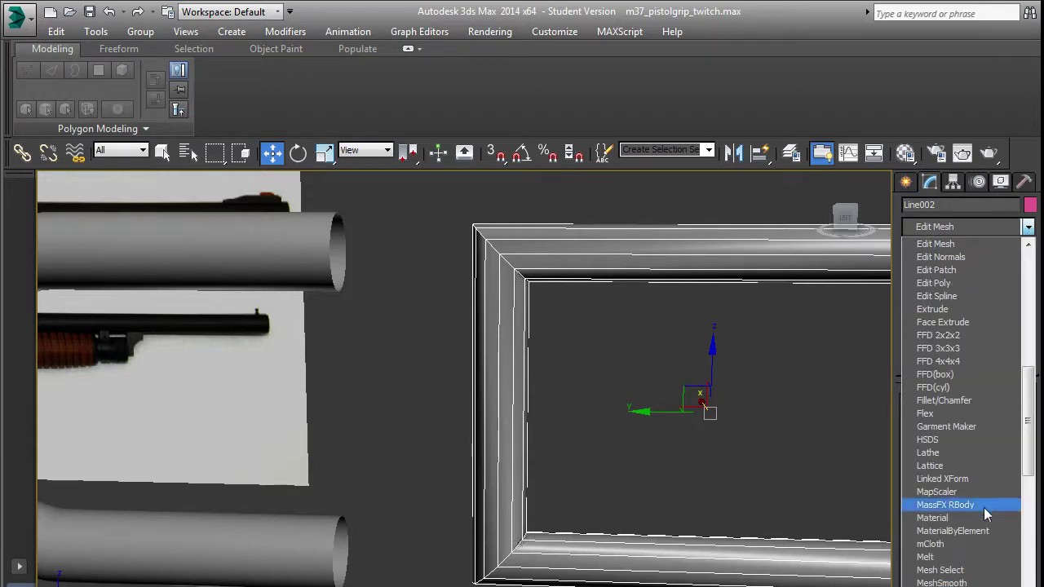
{"action": "left_click", "coordinate": [989, 284]}
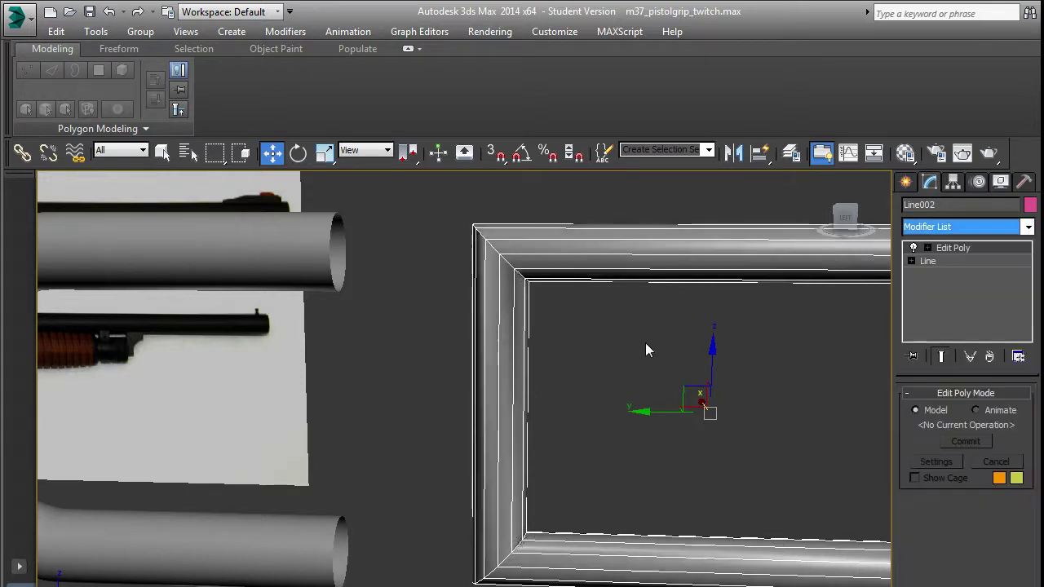
Chamfer the diagonal edge loops at both corners of Line002 into wide, multi-segment bends.
{"action": "middle_click_drag", "start_coordinate": [628, 342], "coordinate": [642, 373]}
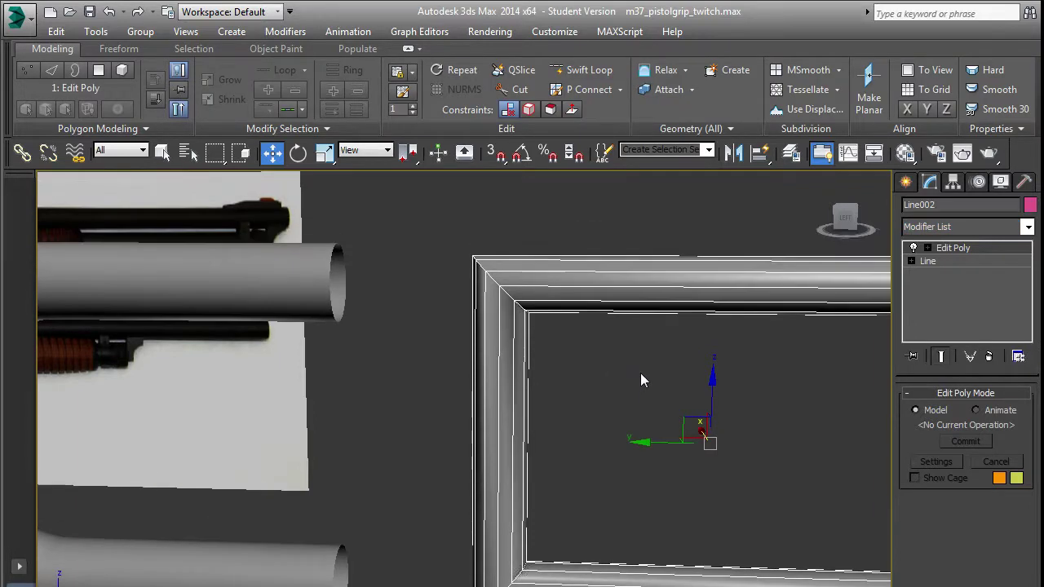
{"action": "key", "text": "1"}
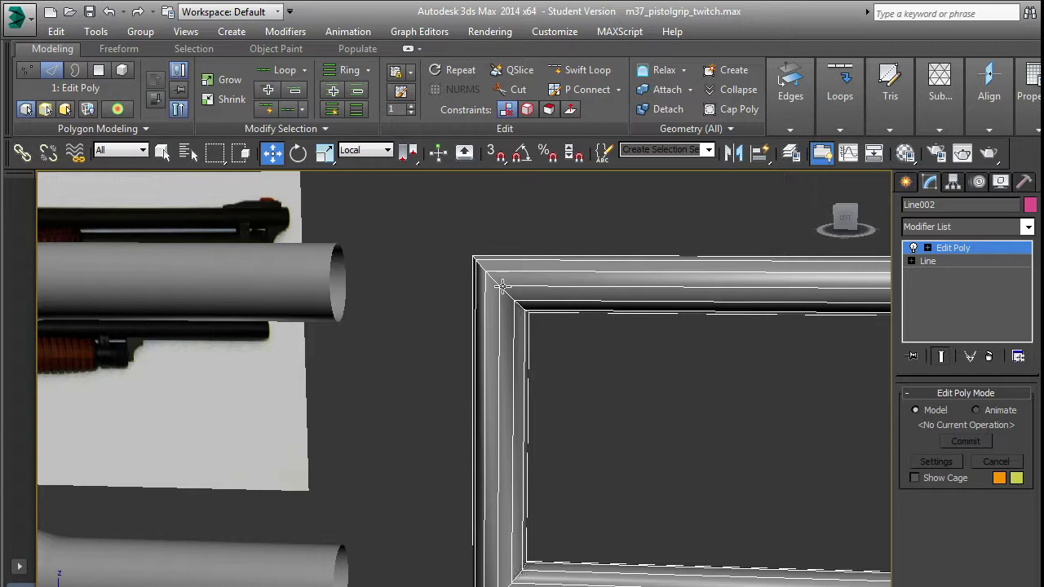
{"action": "scroll", "coordinate": [501, 286], "scroll_direction": "up", "scroll_amount": 4}
{"action": "double_click", "coordinate": [498, 279]}
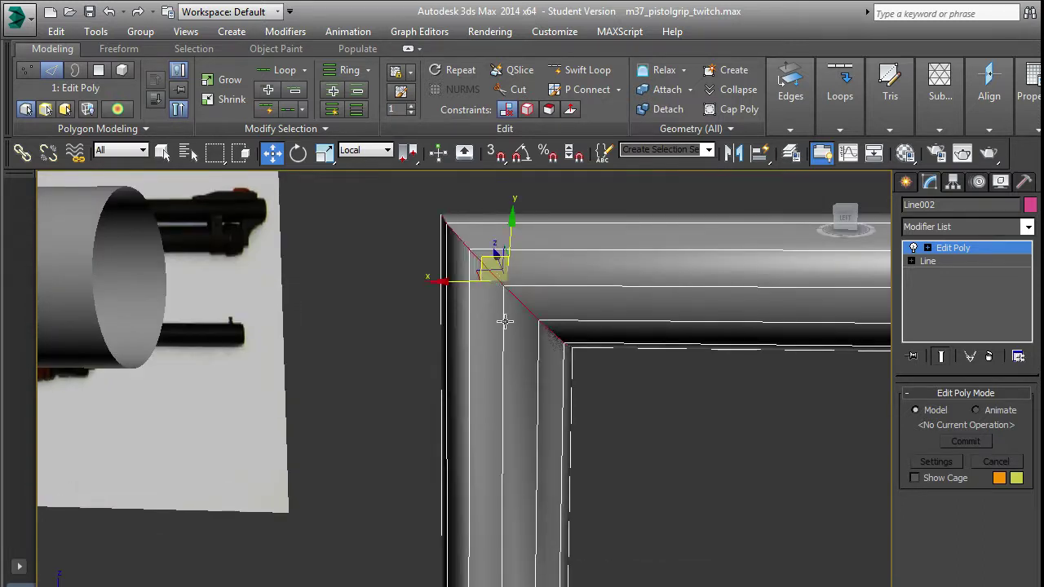
{"action": "scroll", "coordinate": [563, 411], "scroll_direction": "down", "scroll_amount": 3}
{"action": "middle_click_drag", "start_coordinate": [564, 411], "coordinate": [566, 343]}
{"action": "scroll", "coordinate": [610, 418], "scroll_direction": "down", "scroll_amount": 3}
{"action": "middle_click_drag", "start_coordinate": [611, 418], "coordinate": [619, 311]}
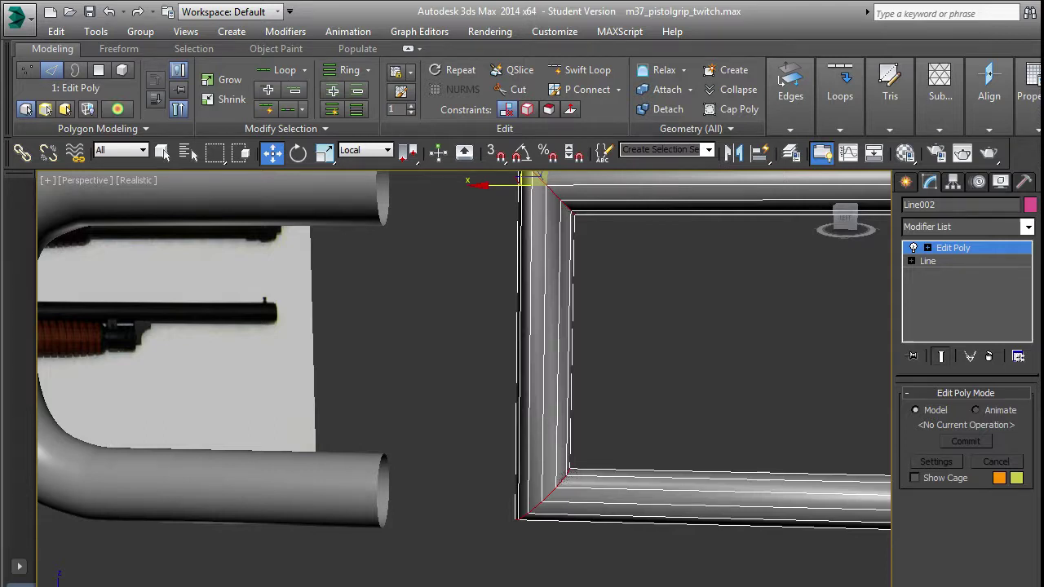
{"action": "key", "text": "ctrl+shift+c"}
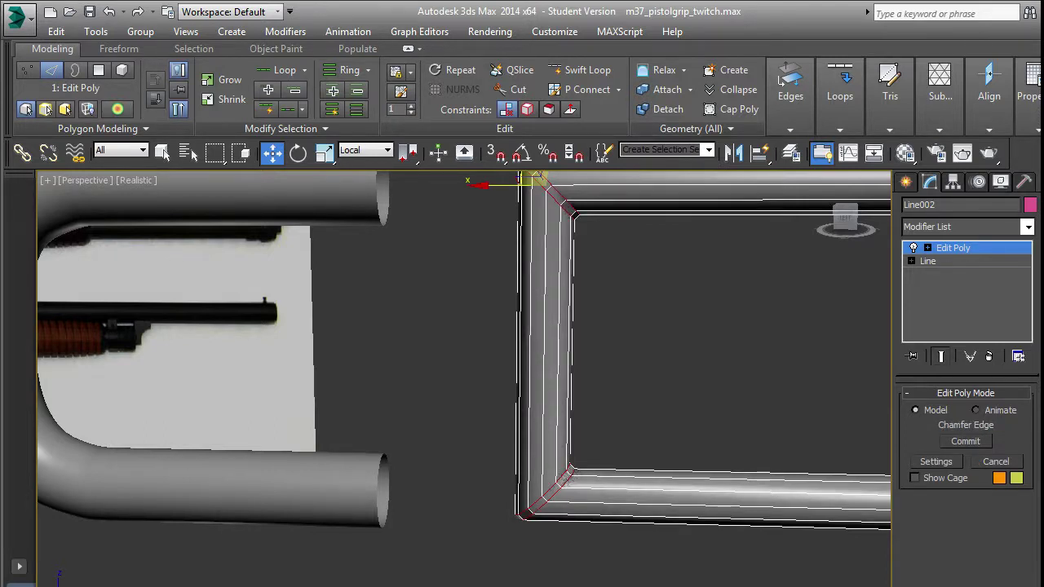
{"action": "left_click_drag", "start_coordinate": [545, 495], "coordinate": [545, 436]}
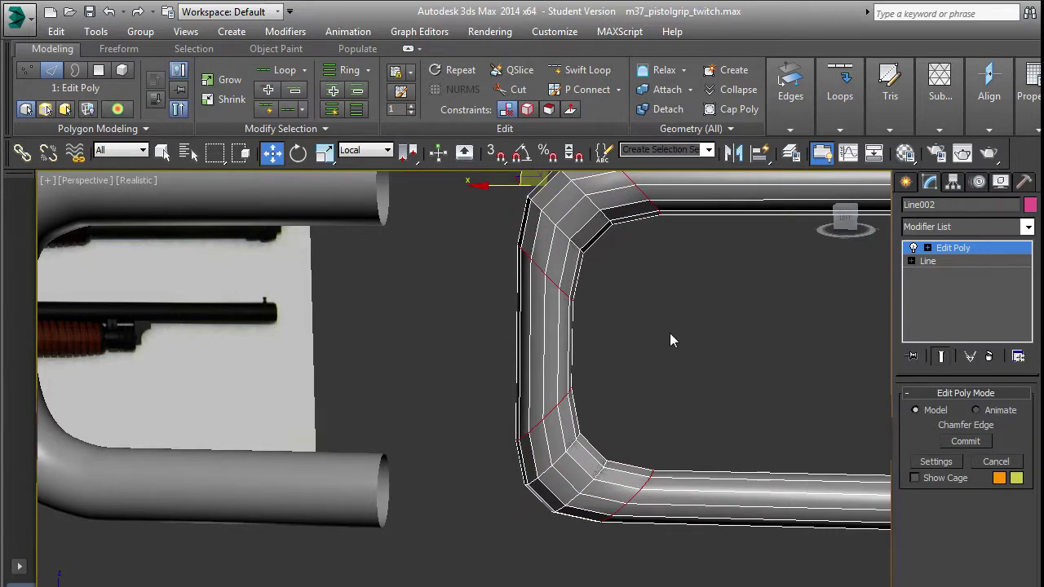
{"action": "middle_click_drag", "start_coordinate": [670, 333], "coordinate": [677, 390]}
{"action": "scroll", "coordinate": [738, 379], "scroll_direction": "down", "scroll_amount": 3}
{"action": "scroll", "coordinate": [678, 347], "scroll_direction": "up", "scroll_amount": 3}
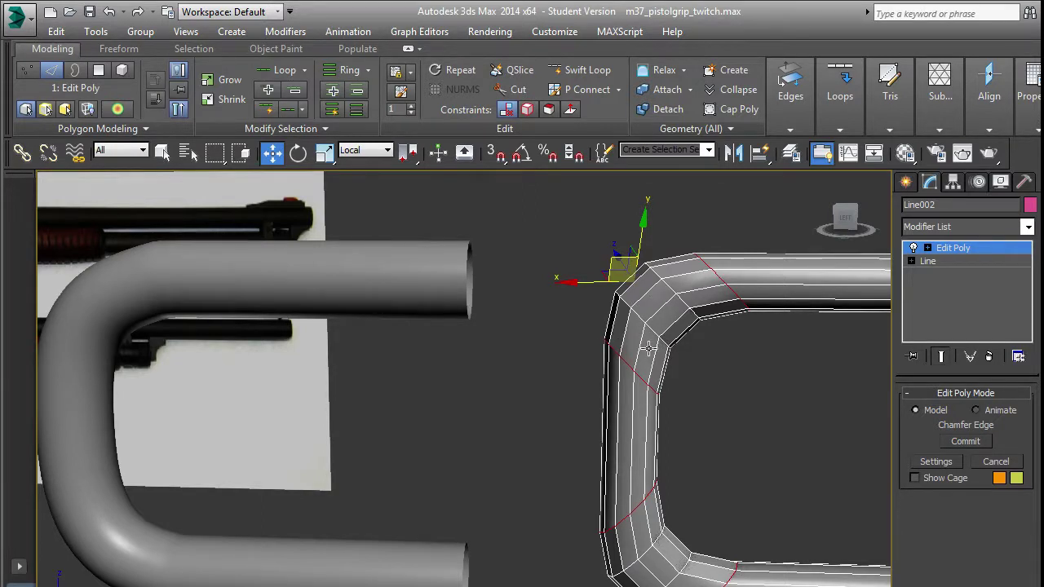
{"action": "middle_click_drag", "start_coordinate": [207, 361], "coordinate": [343, 357]}
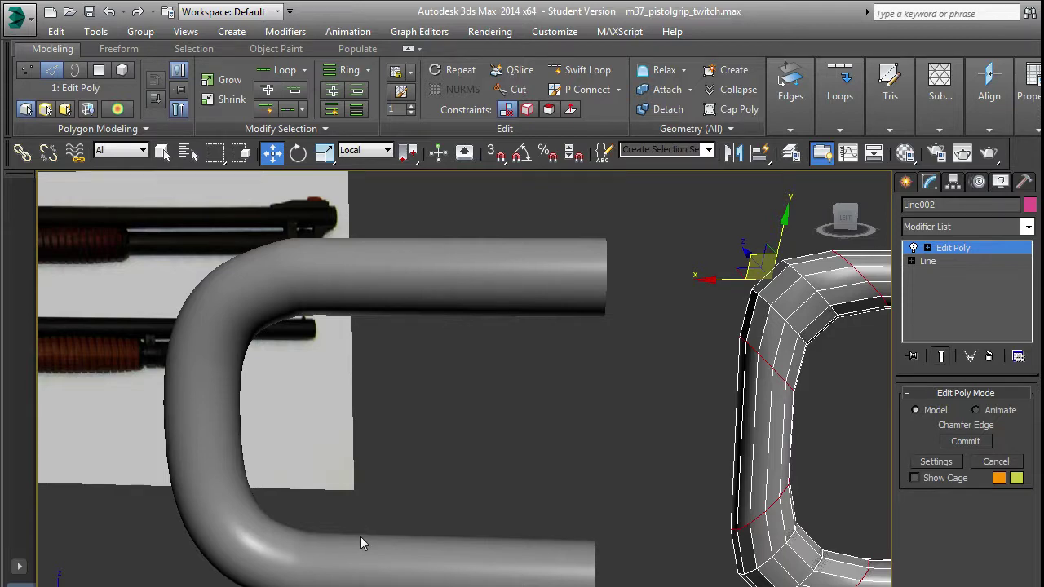
Compare Line002's chamfered corners with the smoothed tube in the Perspective and Left views, and undo the corner chamfer.
{"action": "scroll", "coordinate": [392, 496], "scroll_direction": "down", "scroll_amount": 2}
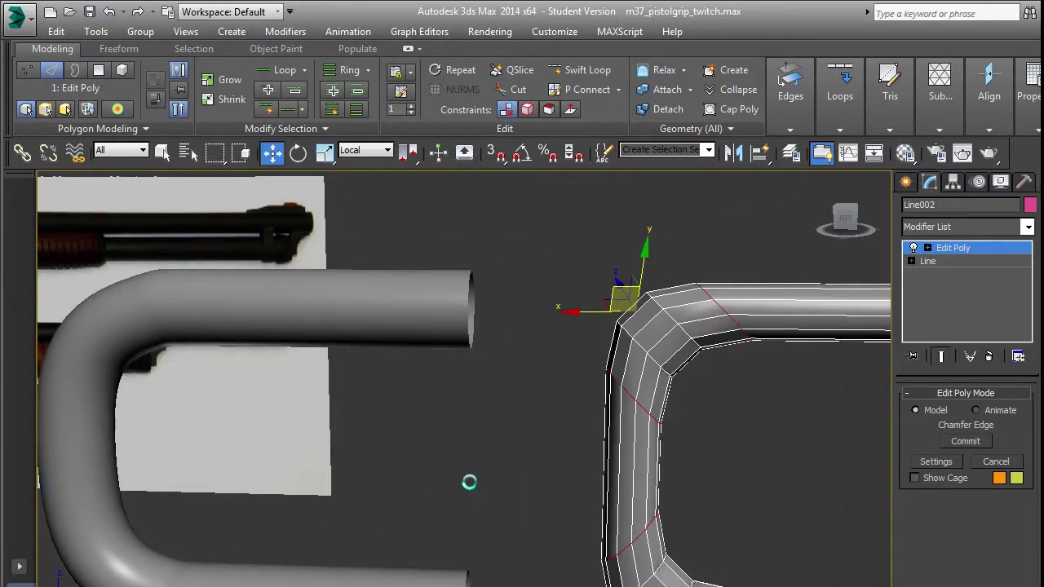
{"action": "scroll", "coordinate": [698, 473], "scroll_direction": "down", "scroll_amount": 3}
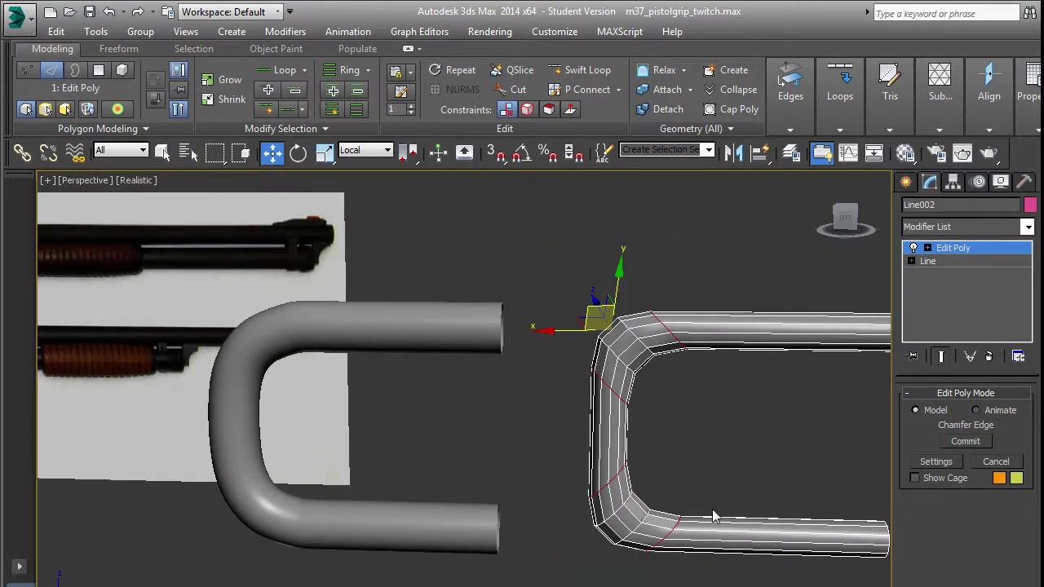
{"action": "middle_click_drag", "start_coordinate": [686, 496], "coordinate": [887, 398], "text": "alt"}
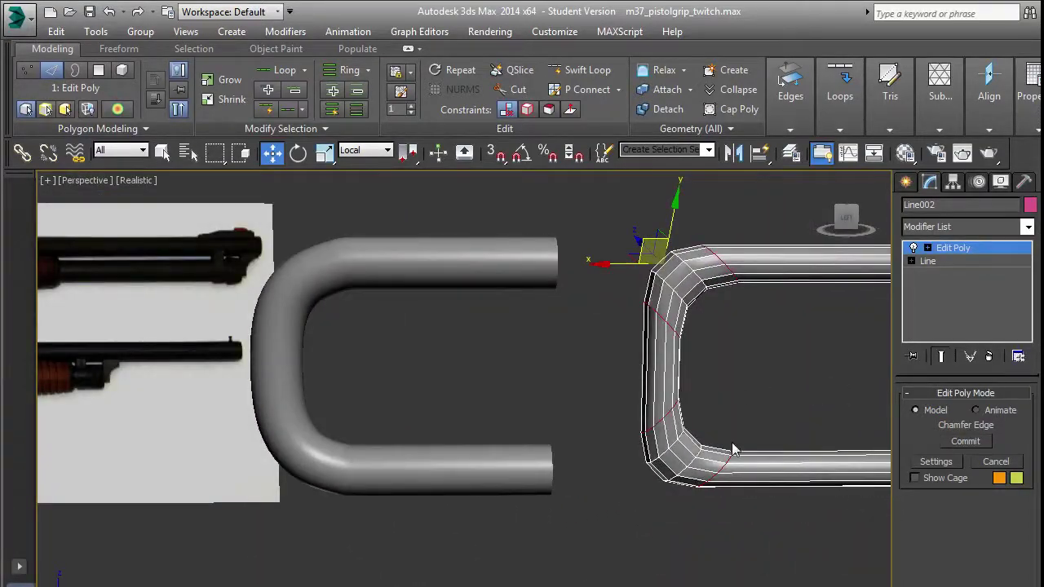
{"action": "key", "text": "l"}
{"action": "middle_click_drag", "start_coordinate": [624, 422], "coordinate": [274, 390]}
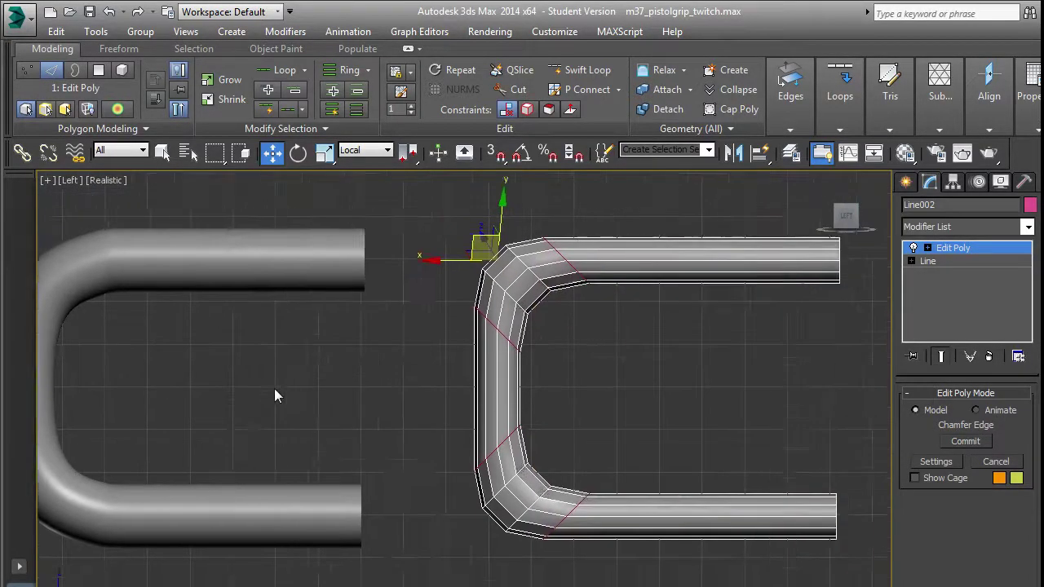
{"action": "scroll", "coordinate": [276, 393], "scroll_direction": "down", "scroll_amount": 2}
{"action": "scroll", "coordinate": [359, 398], "scroll_direction": "up", "scroll_amount": 4}
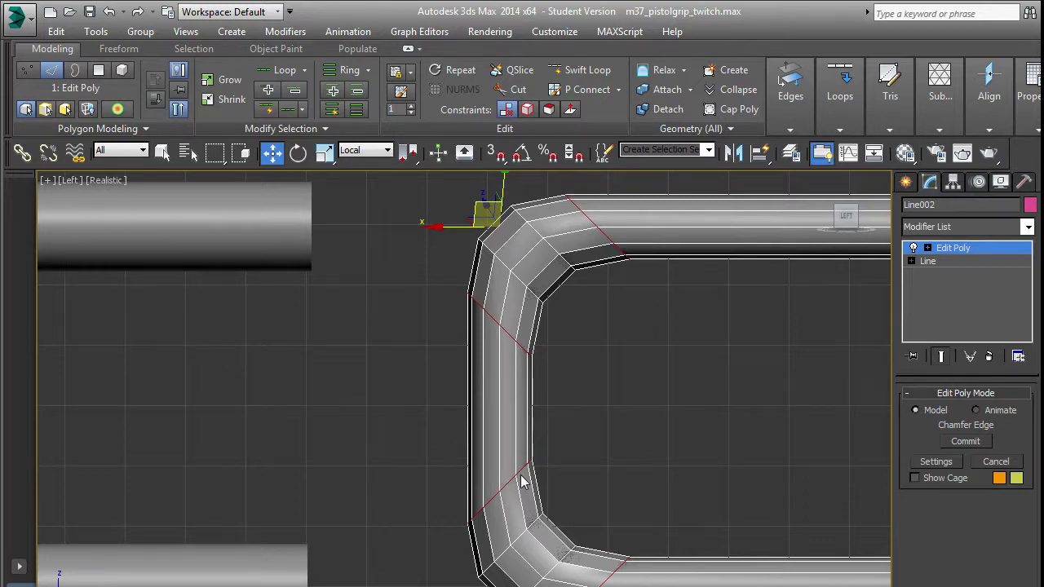
{"action": "key", "text": "ctrl+z"}
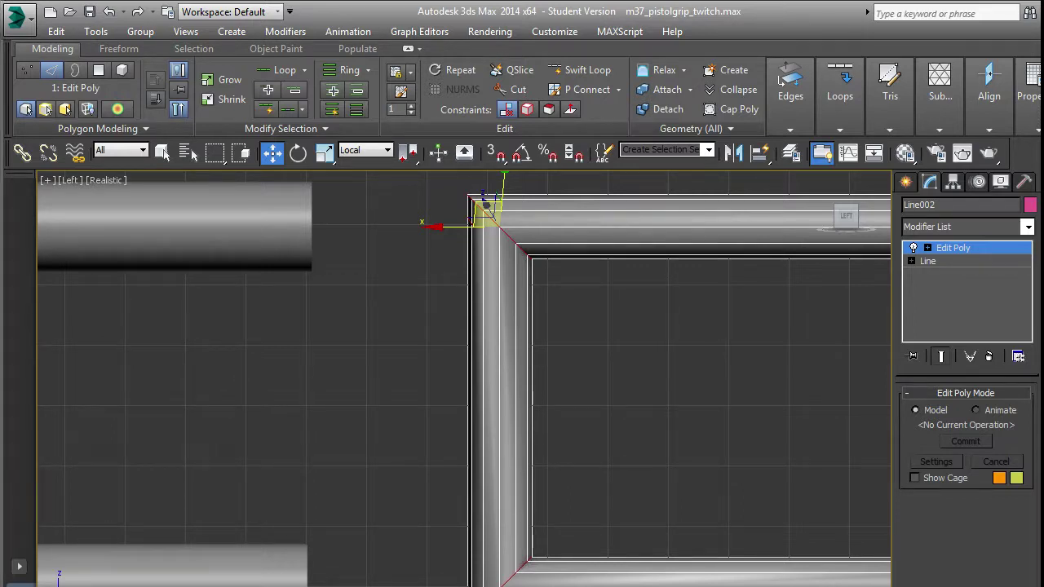
Insert a flow-adjusted edge loop with Swift Loop midway along the upright section of Line002.
{"action": "middle_click_drag", "start_coordinate": [501, 341], "coordinate": [523, 411]}
{"action": "middle_click_drag", "start_coordinate": [621, 455], "coordinate": [596, 444]}
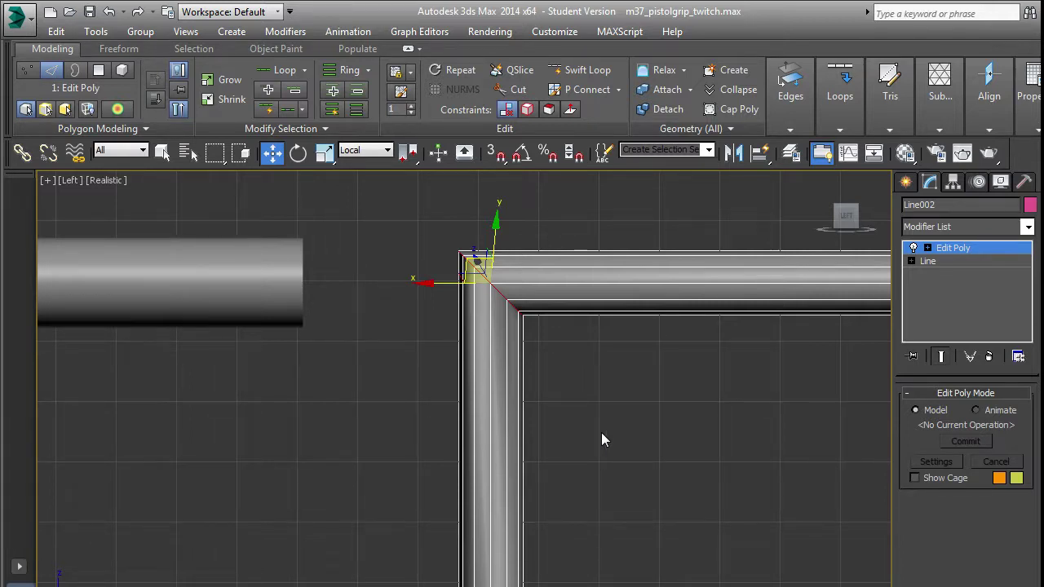
{"action": "scroll", "coordinate": [627, 472], "scroll_direction": "down", "scroll_amount": 4}
{"action": "scroll", "coordinate": [629, 473], "scroll_direction": "up", "scroll_amount": 2}
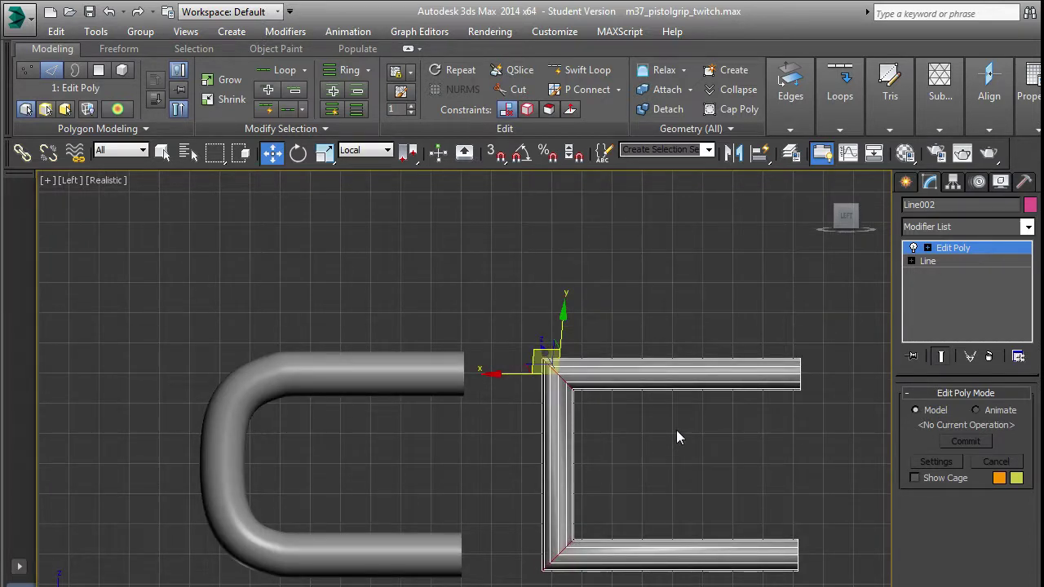
{"action": "scroll", "coordinate": [665, 425], "scroll_direction": "up", "scroll_amount": 1}
{"action": "scroll", "coordinate": [649, 426], "scroll_direction": "up", "scroll_amount": 2}
{"action": "middle_click_drag", "start_coordinate": [578, 414], "coordinate": [563, 444]}
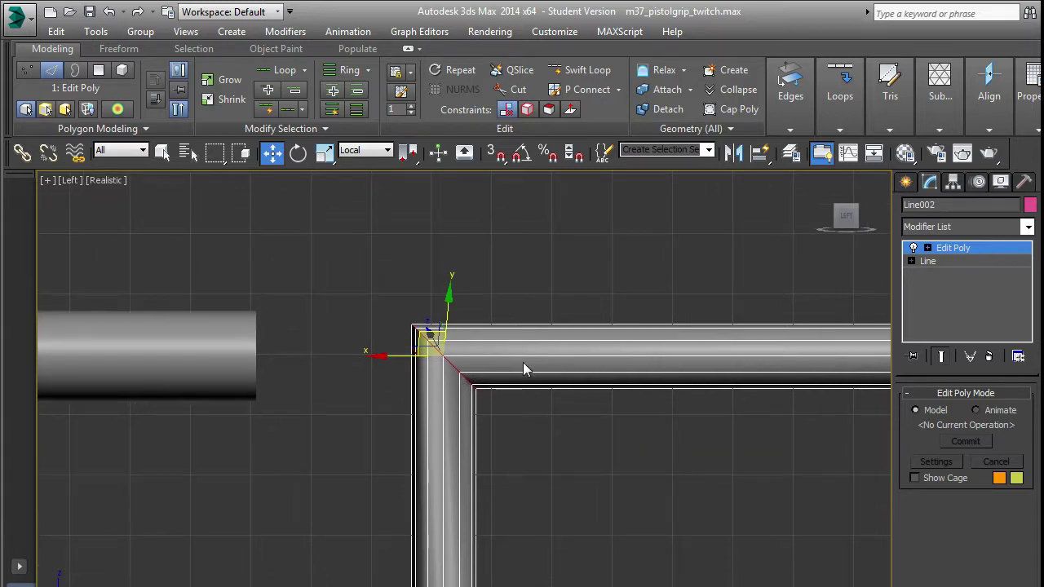
{"action": "left_click", "coordinate": [604, 72]}
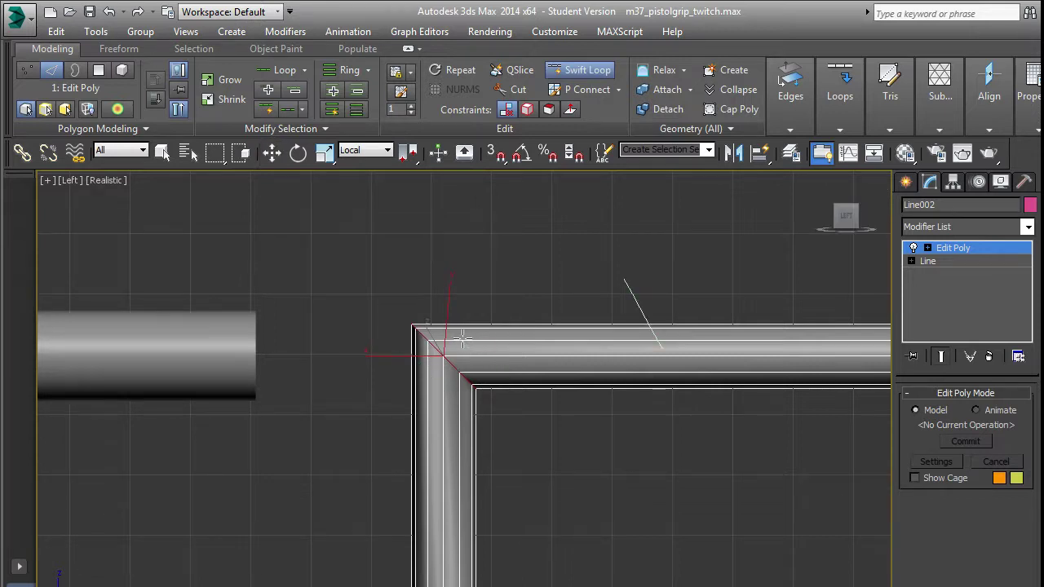
{"action": "left_click", "coordinate": [418, 369], "text": "shift"}
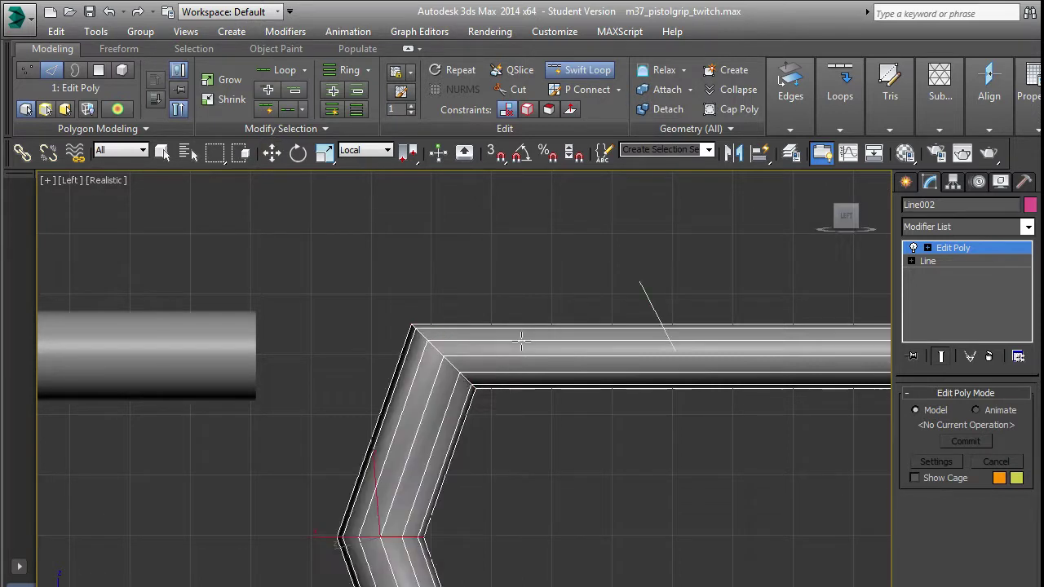
Try to insert a flow-adjusted edge loop across Line002's upper arm, and undo it.
{"action": "scroll", "coordinate": [500, 421], "scroll_direction": "down", "scroll_amount": 3}
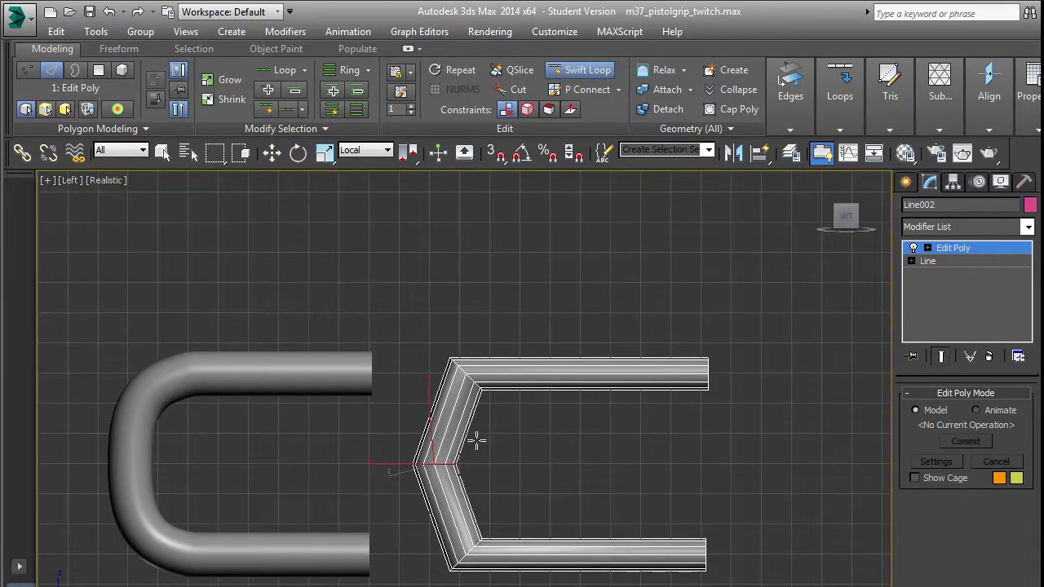
{"action": "middle_click_drag", "start_coordinate": [486, 437], "coordinate": [487, 464]}
{"action": "scroll", "coordinate": [487, 465], "scroll_direction": "up", "scroll_amount": 2}
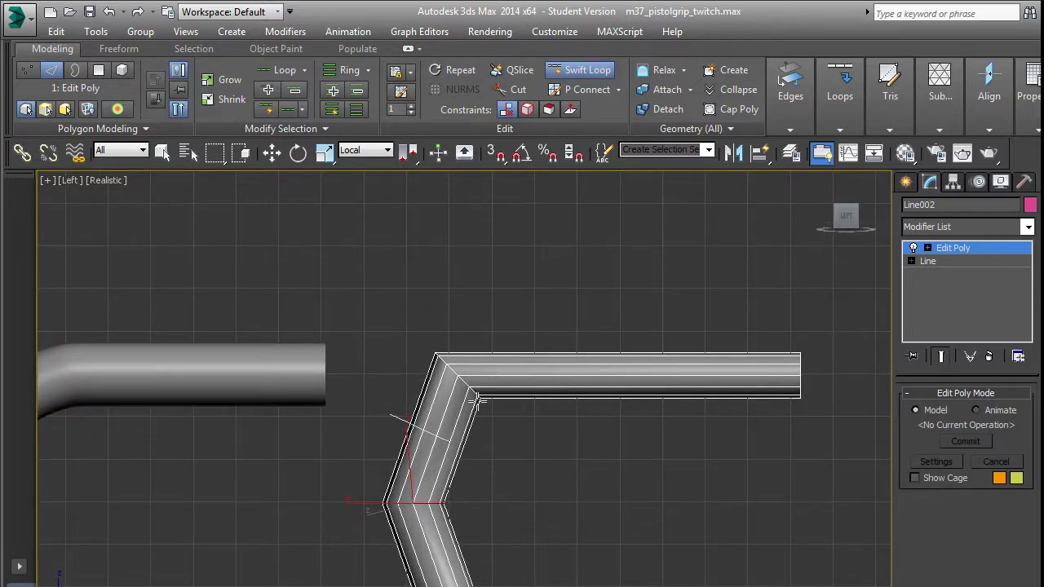
{"action": "left_click", "coordinate": [510, 373], "text": "shift"}
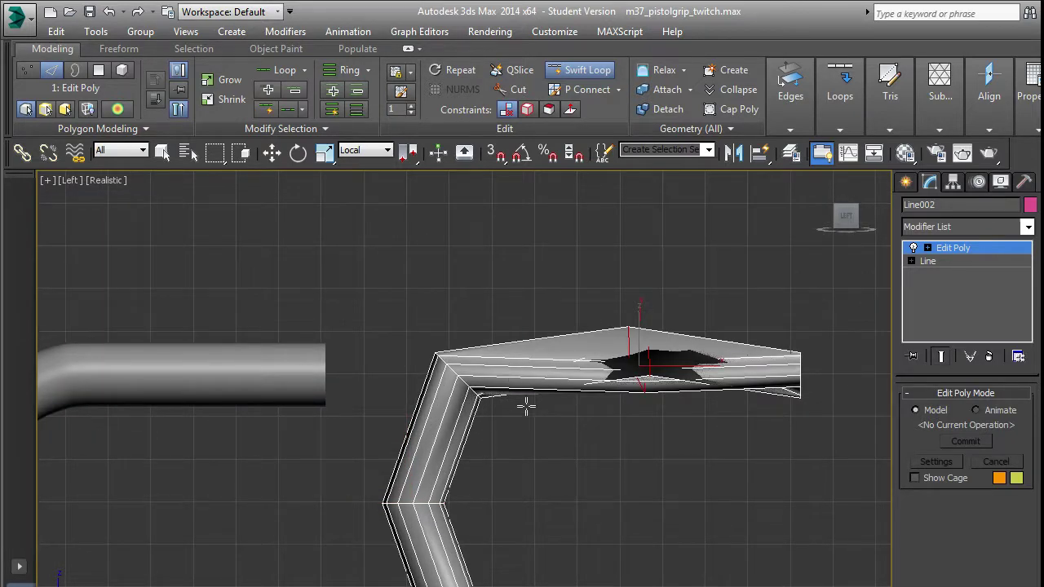
{"action": "key", "text": "ctrl+z"}
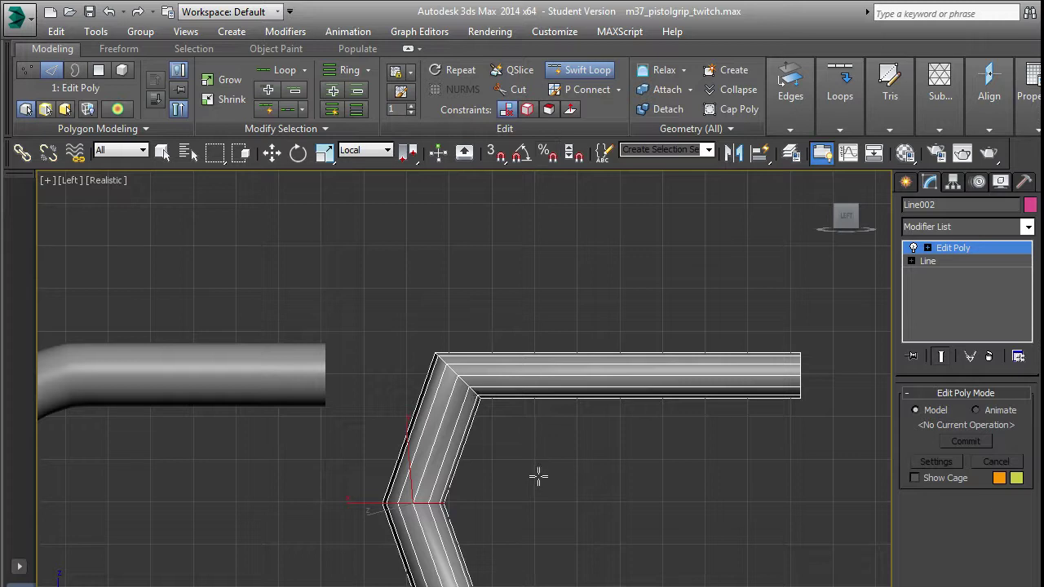
Insert flow-adjusted edge loops in the upper and lower halves of Line002's upright section to round the bend.
{"action": "key", "text": "p"}
{"action": "scroll", "coordinate": [612, 452], "scroll_direction": "down", "scroll_amount": 2}
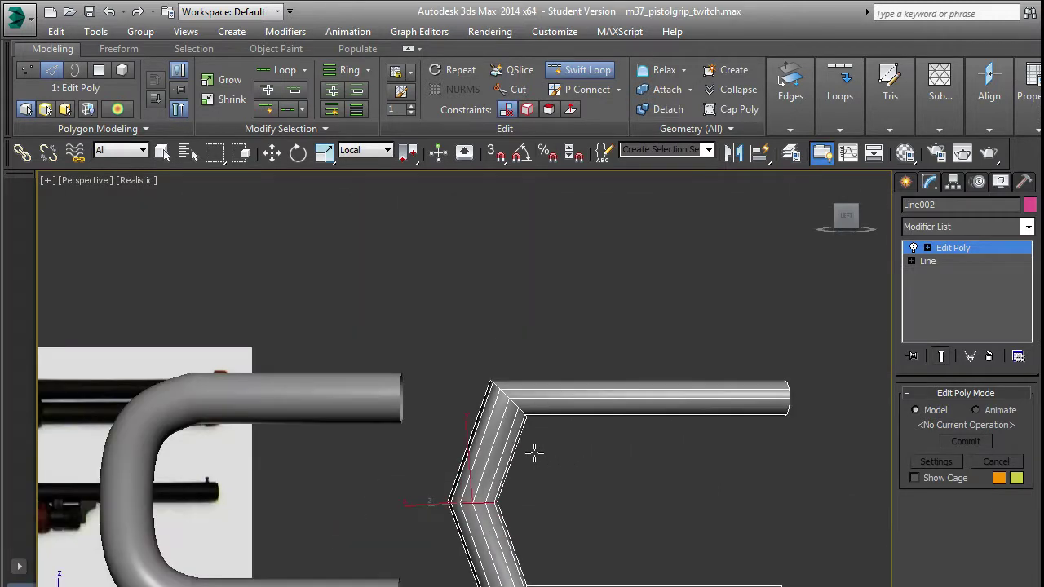
{"action": "left_click", "coordinate": [488, 442], "text": "shift"}
{"action": "middle_click_drag", "start_coordinate": [535, 455], "coordinate": [509, 488], "text": "alt"}
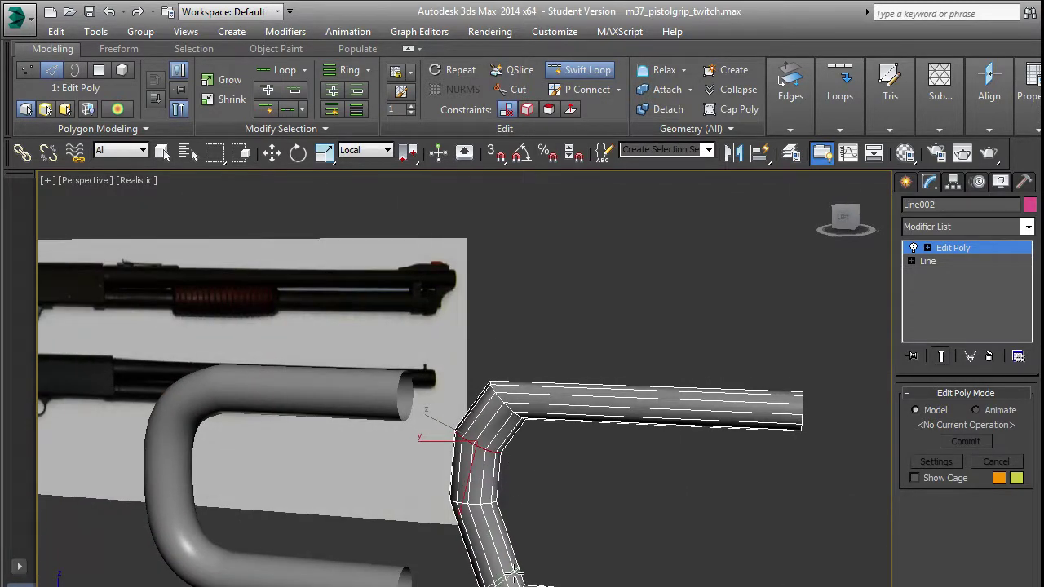
{"action": "middle_click_drag", "start_coordinate": [552, 574], "coordinate": [553, 515], "text": "alt"}
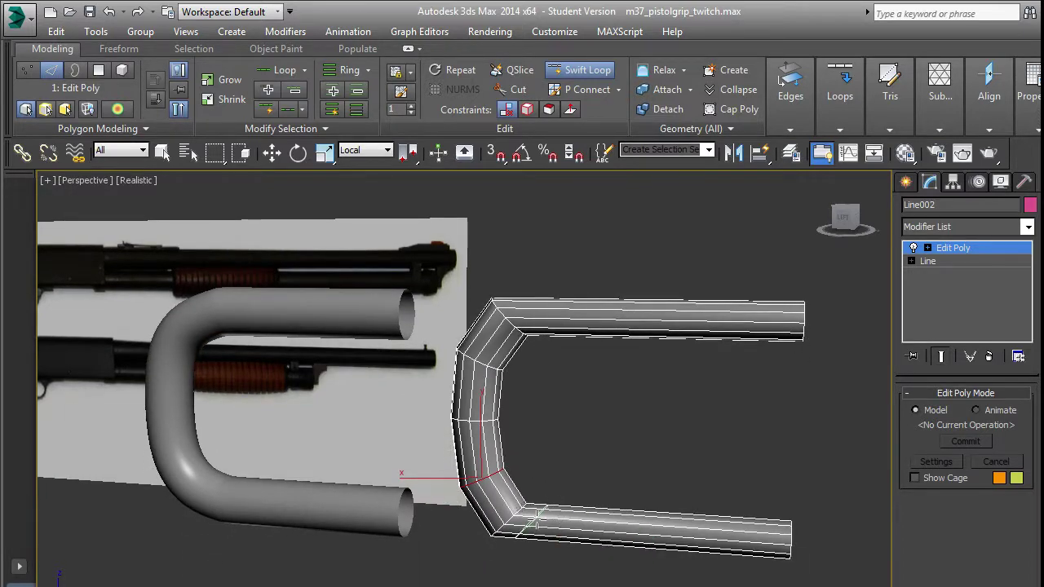
Try to insert a flow-adjusted edge loop on Line002's lower arm near the corner, and undo it.
{"action": "left_click", "coordinate": [537, 519], "text": "shift"}
{"action": "key", "text": "ctrl+z"}
{"action": "middle_click_drag", "start_coordinate": [594, 501], "coordinate": [212, 362], "text": "alt"}
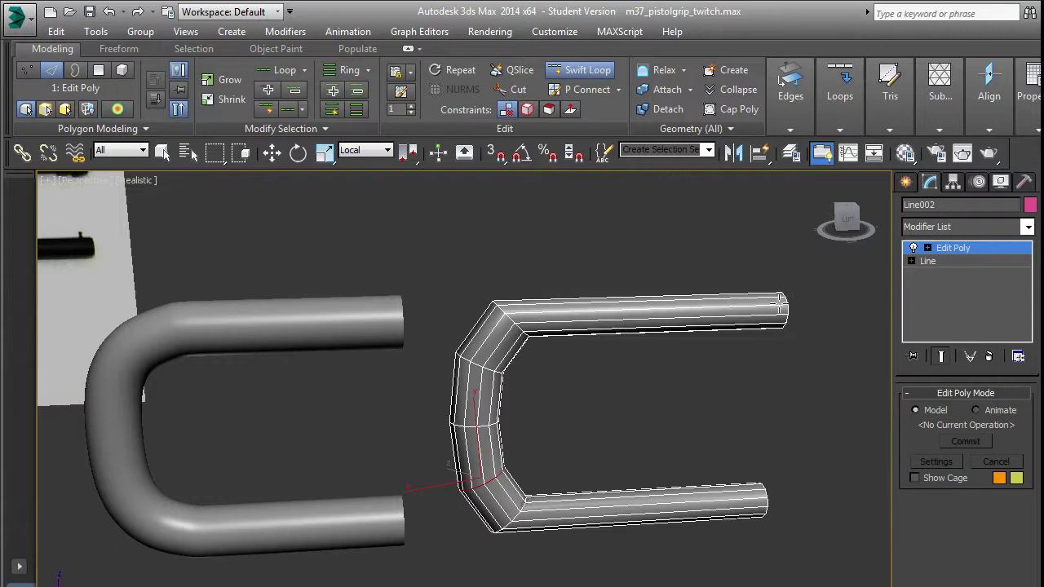
Leave edge editing on Line002 and delete the whole tube.
{"action": "left_click", "coordinate": [983, 246]}
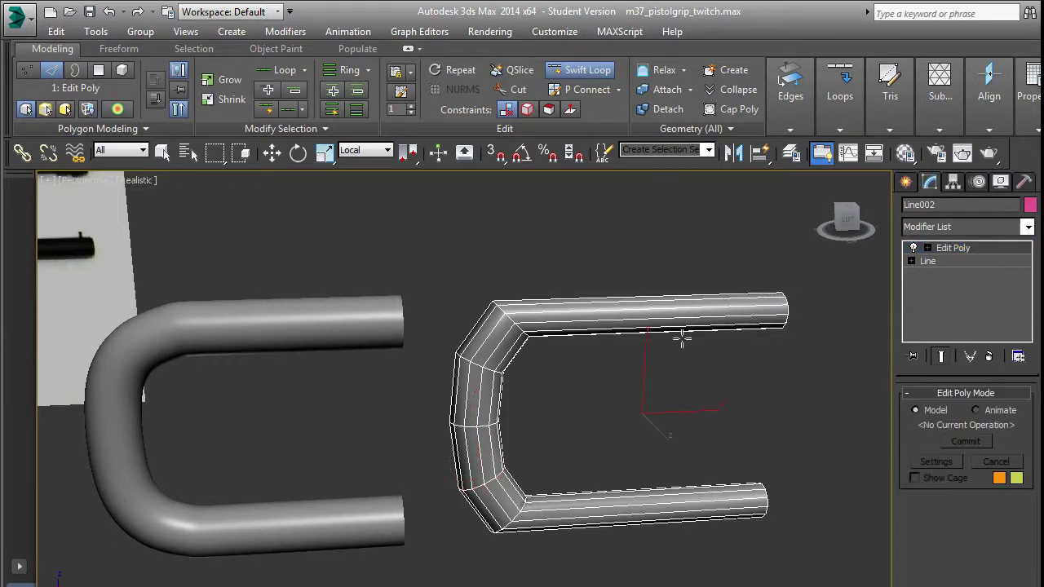
{"action": "key", "text": "w"}
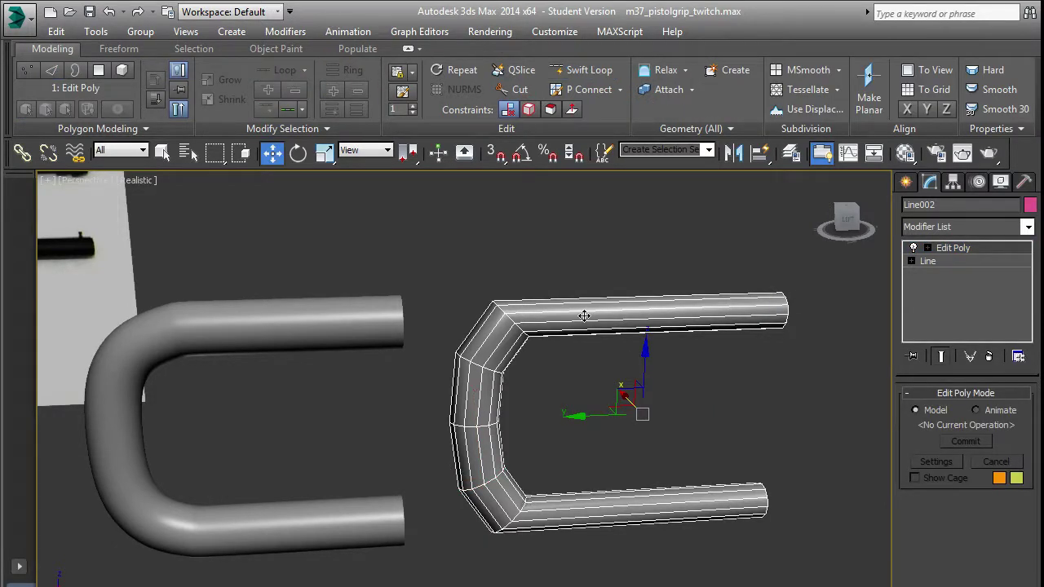
{"action": "key", "text": "Delete"}
Move the smoothed tube Line001 along the Y axis to above the rear of the shotgun near the pistol grip.
{"action": "middle_click_drag", "start_coordinate": [522, 337], "coordinate": [604, 342]}
{"action": "scroll", "coordinate": [604, 343], "scroll_direction": "down", "scroll_amount": 3}
{"action": "left_click", "coordinate": [514, 339]}
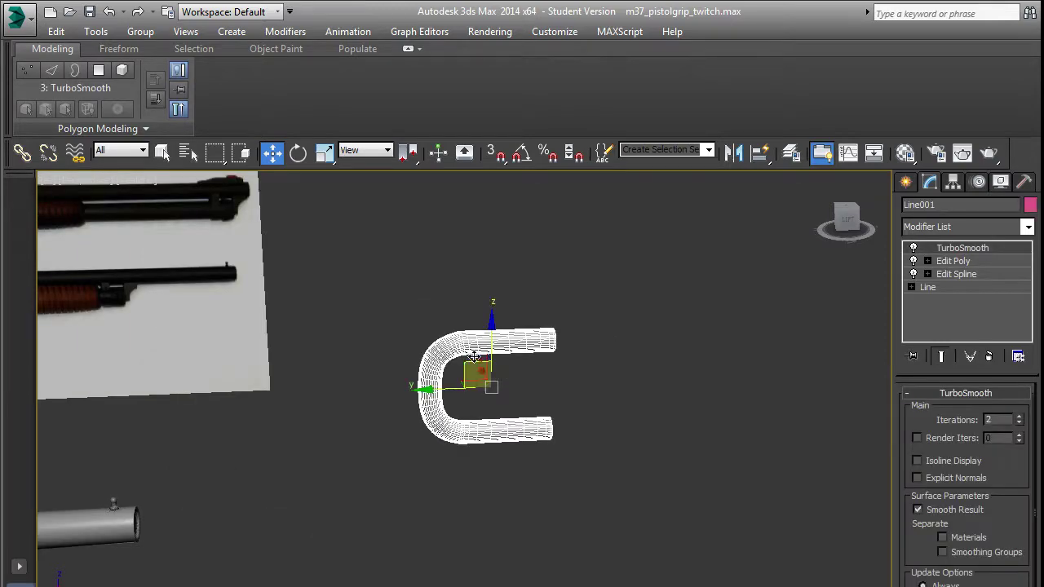
{"action": "scroll", "coordinate": [471, 356], "scroll_direction": "up", "scroll_amount": 3}
{"action": "scroll", "coordinate": [650, 456], "scroll_direction": "down", "scroll_amount": 3}
{"action": "middle_click_drag", "start_coordinate": [590, 498], "coordinate": [662, 470]}
{"action": "scroll", "coordinate": [661, 470], "scroll_direction": "down", "scroll_amount": 3}
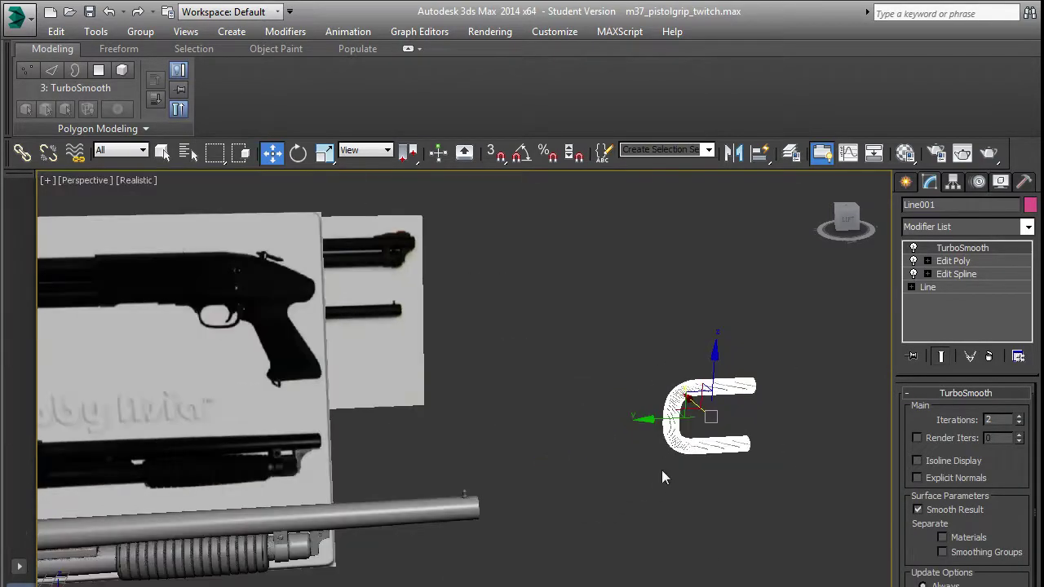
{"action": "middle_click_drag", "start_coordinate": [588, 482], "coordinate": [712, 435]}
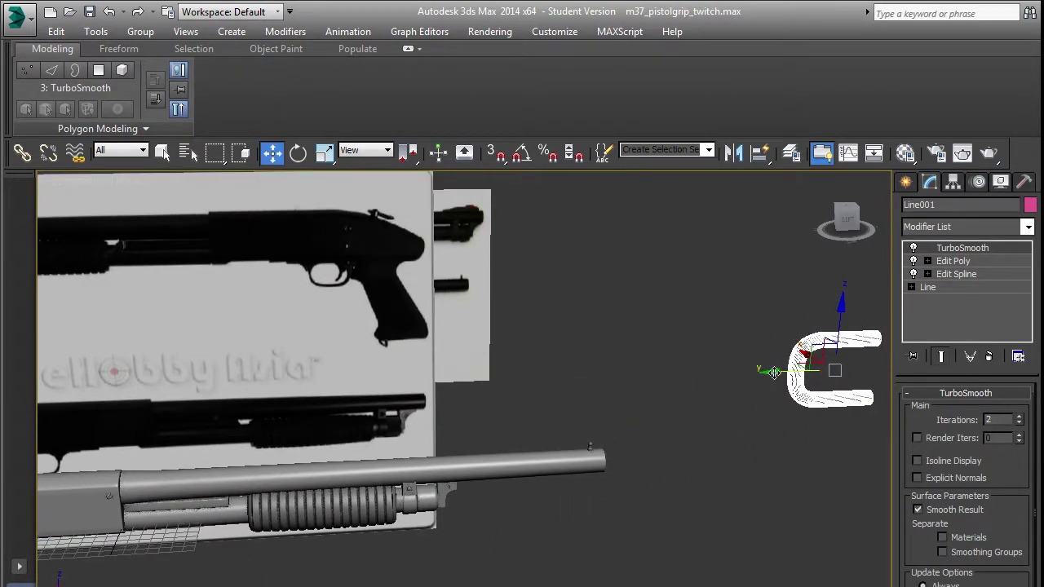
{"action": "left_click_drag", "start_coordinate": [774, 374], "coordinate": [182, 464]}
{"action": "middle_click_drag", "start_coordinate": [181, 464], "coordinate": [592, 375]}
{"action": "scroll", "coordinate": [697, 403], "scroll_direction": "up", "scroll_amount": 3}
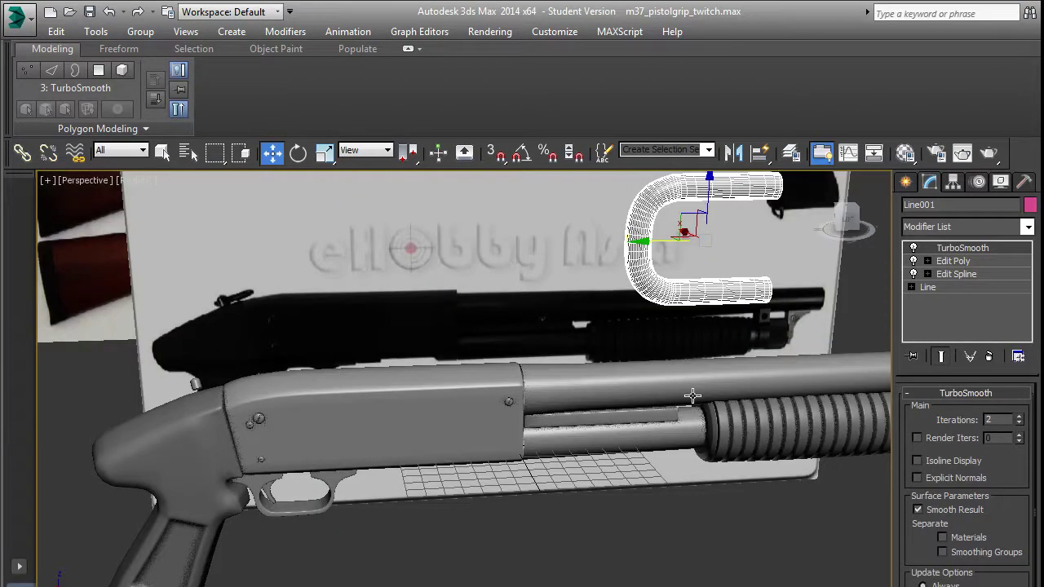
{"action": "left_click_drag", "start_coordinate": [644, 239], "coordinate": [177, 332]}
Select the small rounded peg Cylinder010 on top of the pistol grip and lower it slightly in the Left view.
{"action": "middle_click_drag", "start_coordinate": [281, 381], "coordinate": [422, 379]}
{"action": "scroll", "coordinate": [361, 376], "scroll_direction": "up", "scroll_amount": 4}
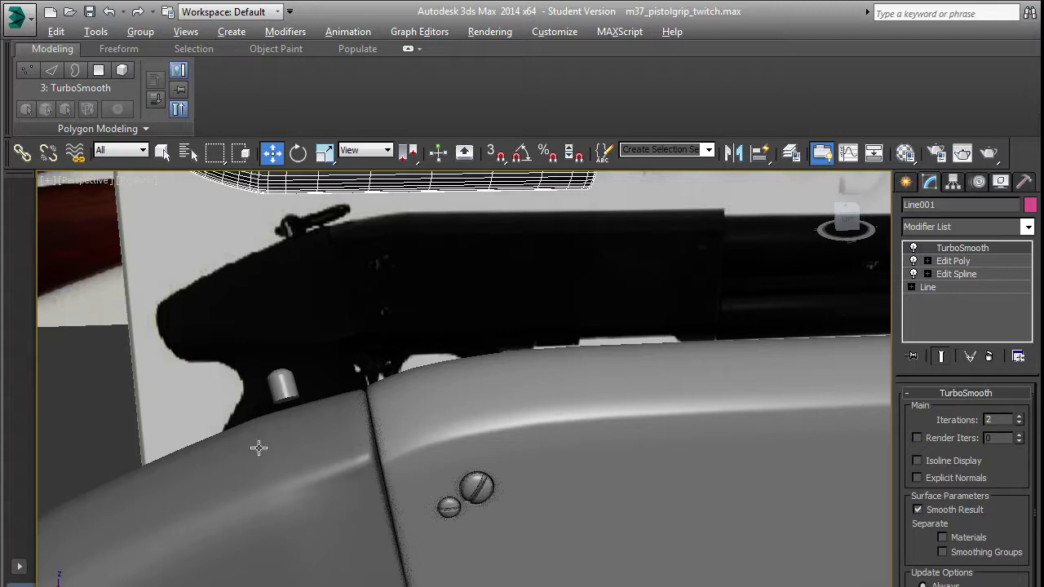
{"action": "middle_click_drag", "start_coordinate": [258, 449], "coordinate": [386, 427], "text": "alt"}
{"action": "middle_click_drag", "start_coordinate": [314, 432], "coordinate": [310, 408], "text": "alt"}
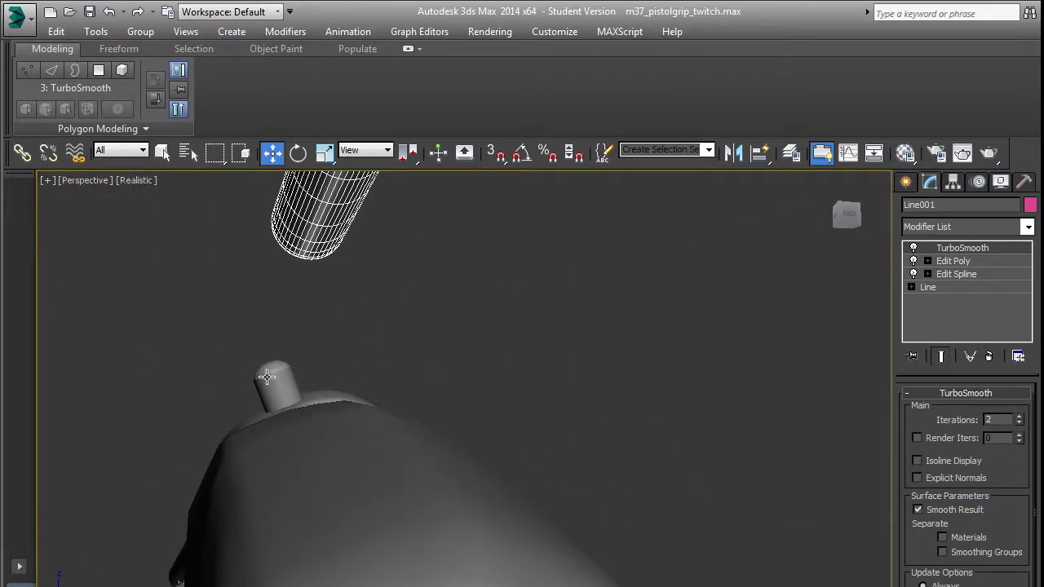
{"action": "left_click", "coordinate": [267, 377]}
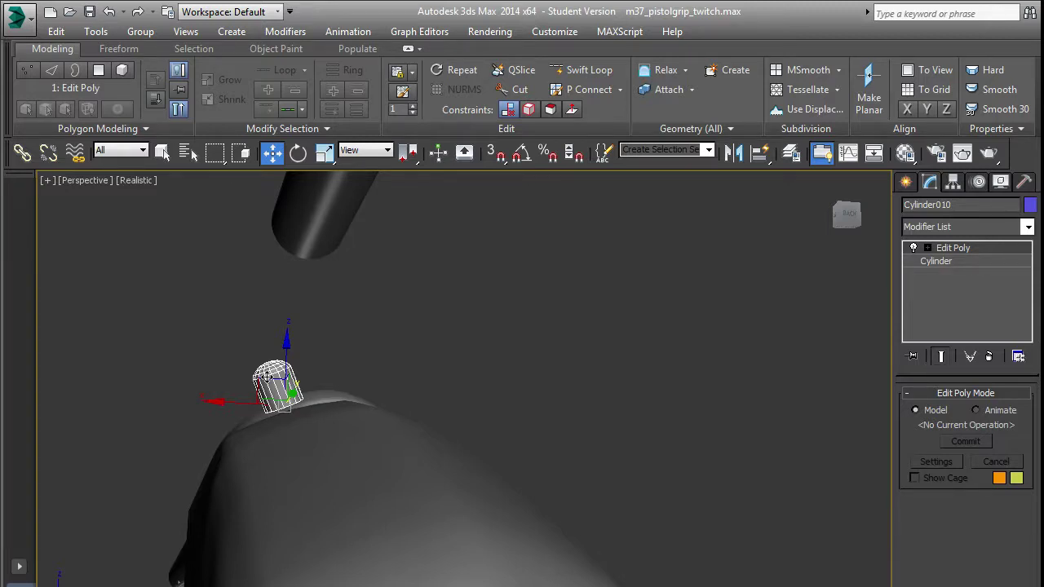
{"action": "scroll", "coordinate": [368, 431], "scroll_direction": "down", "scroll_amount": 5}
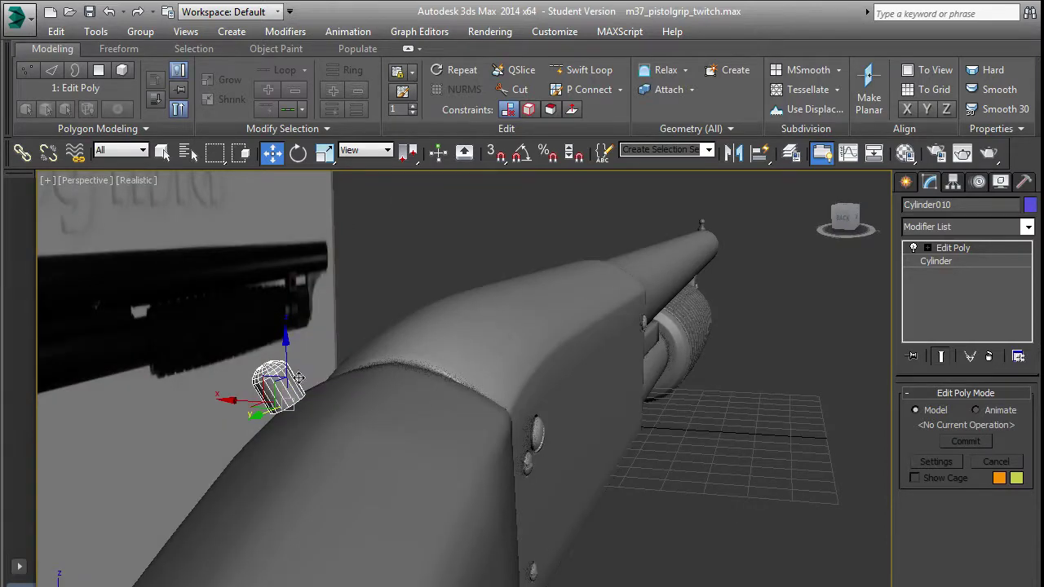
{"action": "middle_click_drag", "start_coordinate": [298, 381], "coordinate": [312, 362], "text": "alt"}
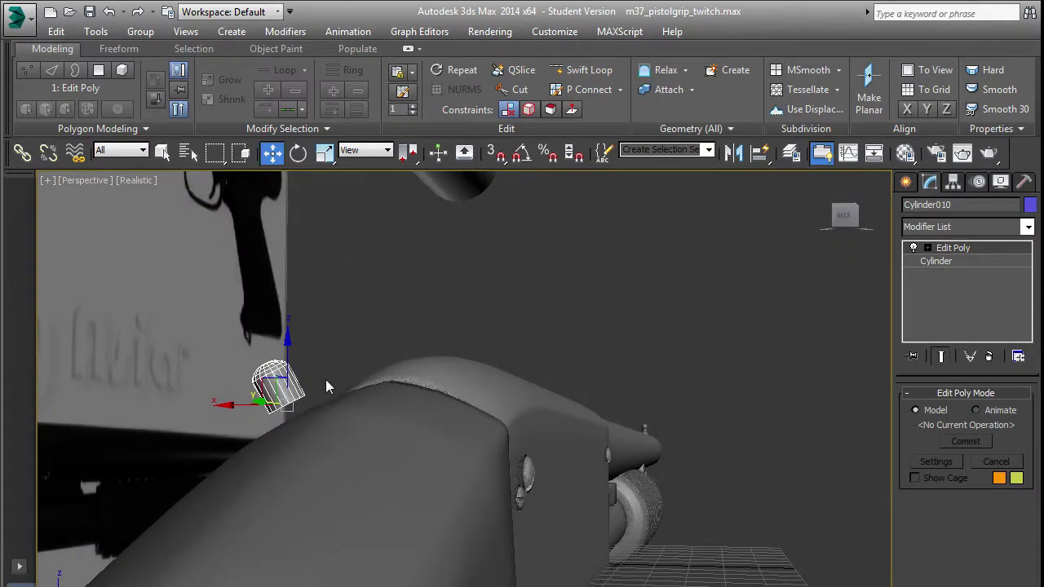
{"action": "key", "text": "l"}
{"action": "scroll", "coordinate": [339, 396], "scroll_direction": "down", "scroll_amount": 4}
{"action": "middle_click_drag", "start_coordinate": [381, 438], "coordinate": [599, 350]}
{"action": "scroll", "coordinate": [416, 367], "scroll_direction": "down", "scroll_amount": 4}
{"action": "middle_click_drag", "start_coordinate": [416, 367], "coordinate": [703, 366]}
{"action": "scroll", "coordinate": [348, 373], "scroll_direction": "up", "scroll_amount": 8}
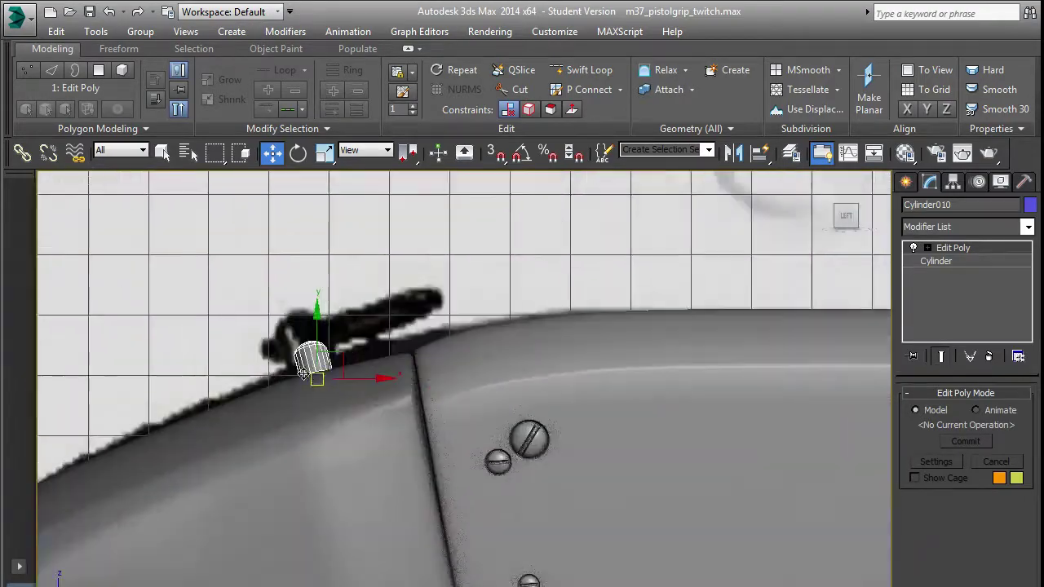
{"action": "left_click_drag", "start_coordinate": [322, 313], "coordinate": [323, 320]}
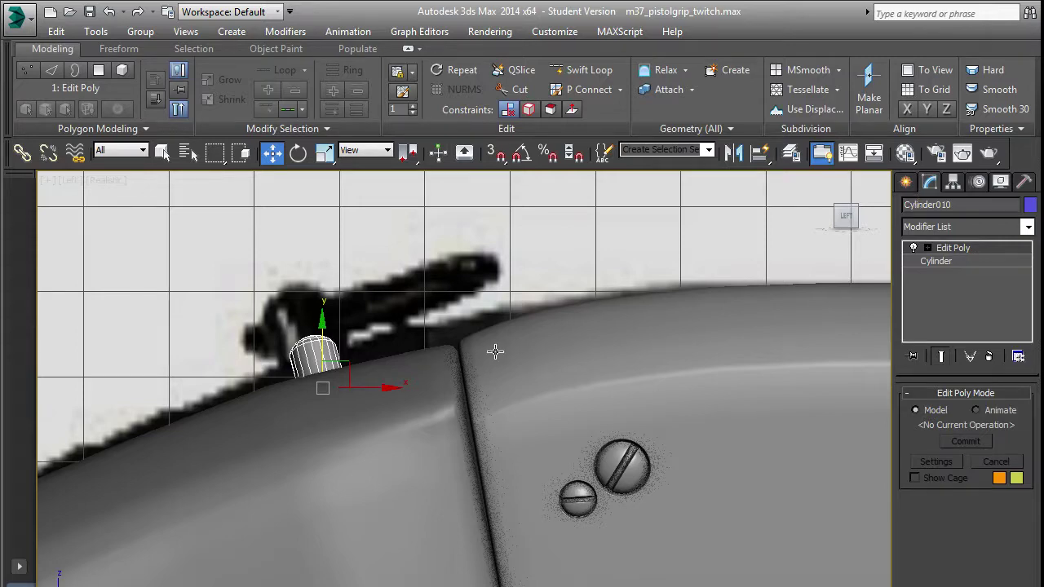
Return to the Perspective view and set the reference coordinate system to Local for the selected peg.
{"action": "key", "text": "p"}
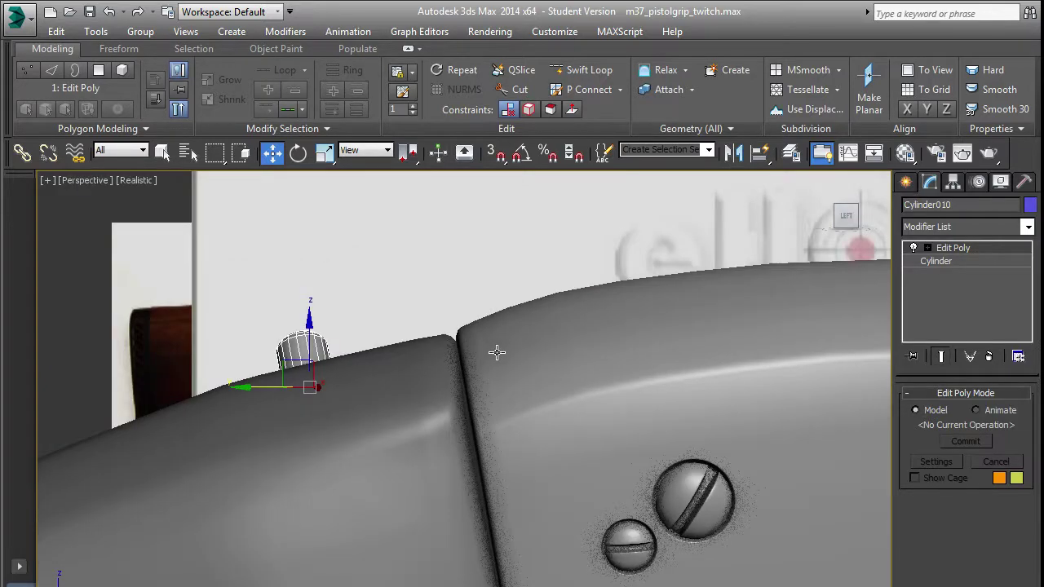
{"action": "middle_click_drag", "start_coordinate": [438, 340], "coordinate": [505, 337], "text": "alt"}
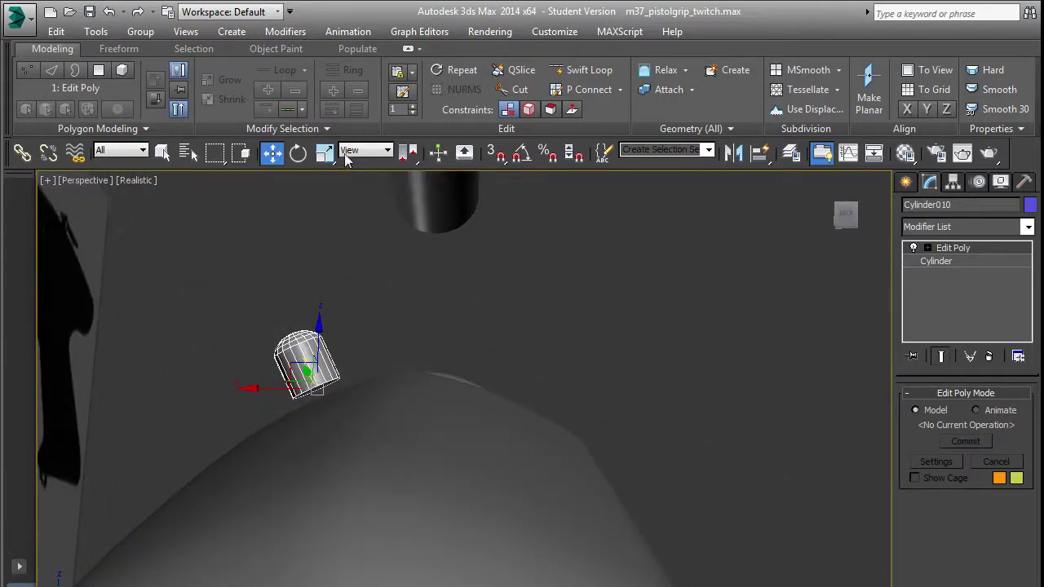
{"action": "left_click", "coordinate": [374, 150]}
{"action": "left_click", "coordinate": [378, 207]}
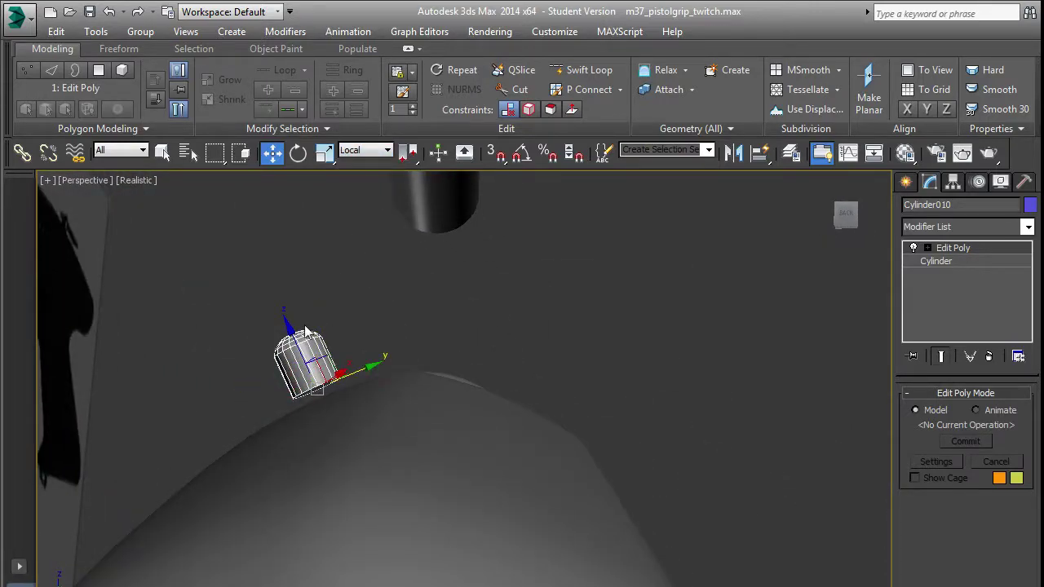
Sink the small peg Cylinder010 slightly into the pistol grip along its local Z axis.
{"action": "left_click_drag", "start_coordinate": [292, 325], "coordinate": [298, 338]}
{"action": "middle_click_drag", "start_coordinate": [299, 338], "coordinate": [384, 391], "text": "alt"}
Try to move the vertices of the peg's rounded top along the local X axis, and undo it.
{"action": "key", "text": "1"}
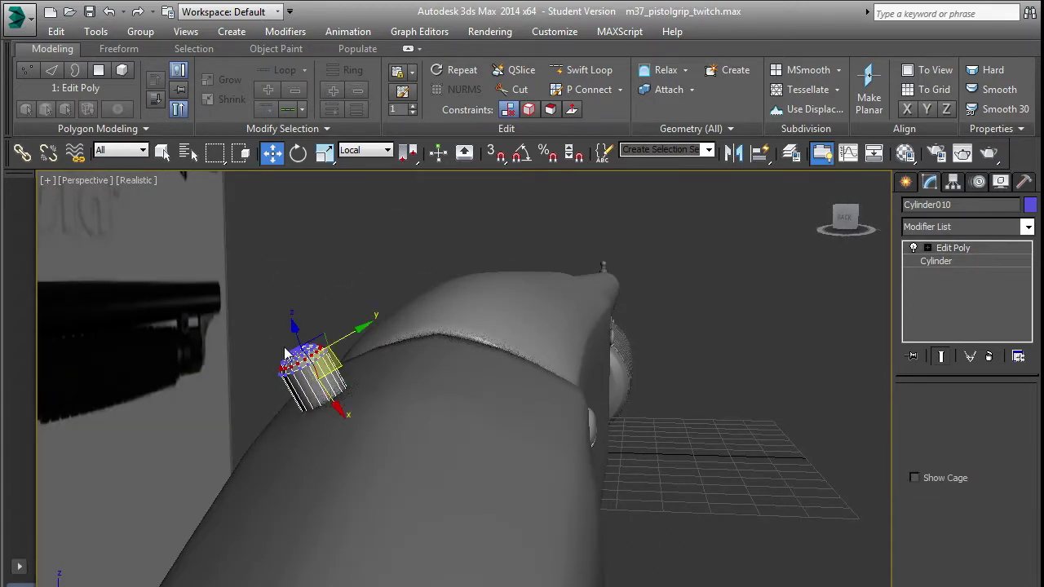
{"action": "middle_click_drag", "start_coordinate": [302, 345], "coordinate": [367, 262], "text": "alt"}
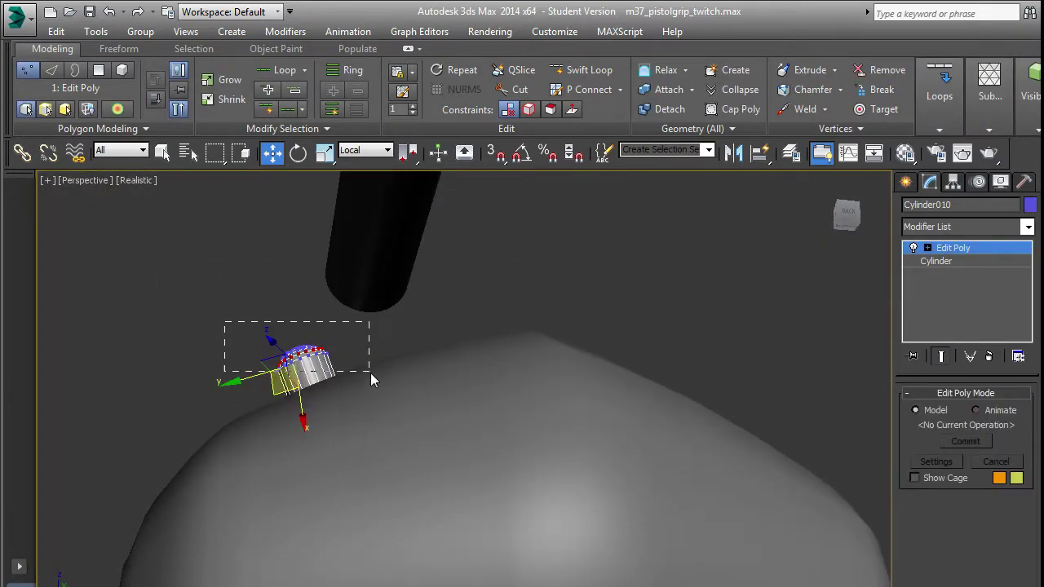
{"action": "left_click_drag", "start_coordinate": [370, 373], "coordinate": [370, 375]}
{"action": "middle_click_drag", "start_coordinate": [371, 379], "coordinate": [322, 404], "text": "alt"}
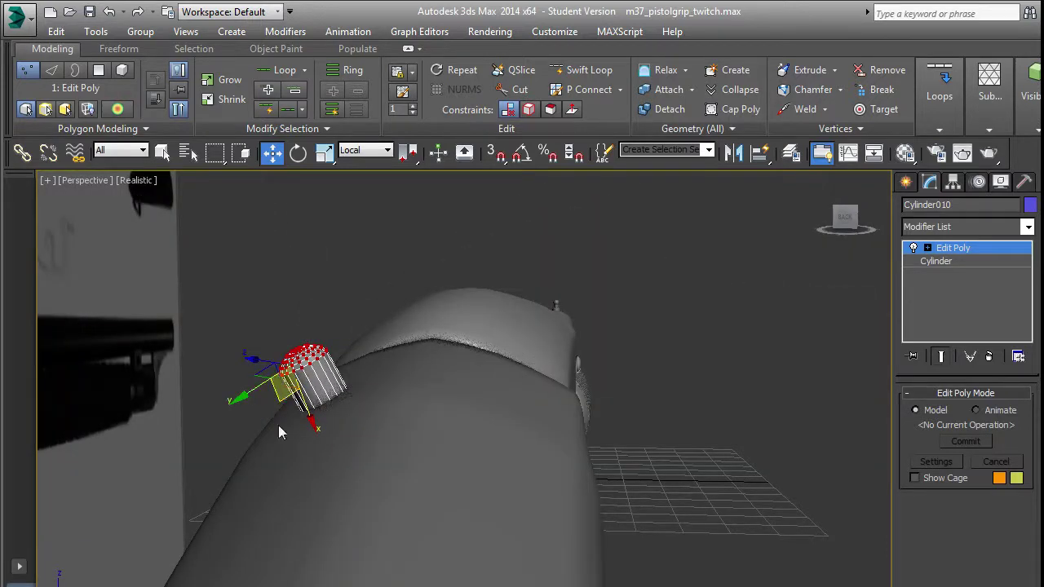
{"action": "left_click", "coordinate": [312, 421]}
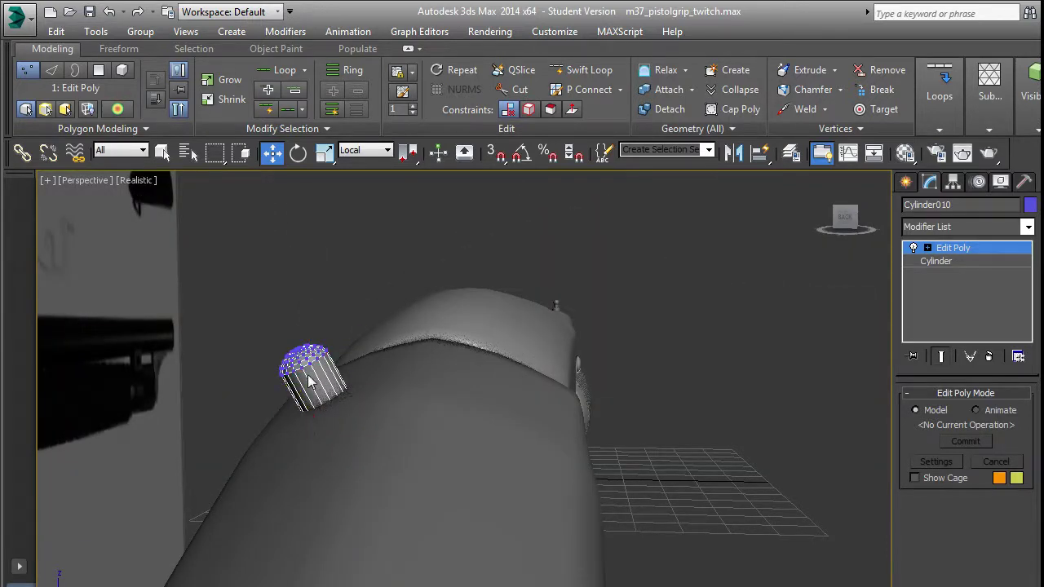
{"action": "key", "text": "ctrl+z"}
{"action": "left_click_drag", "start_coordinate": [346, 420], "coordinate": [346, 423]}
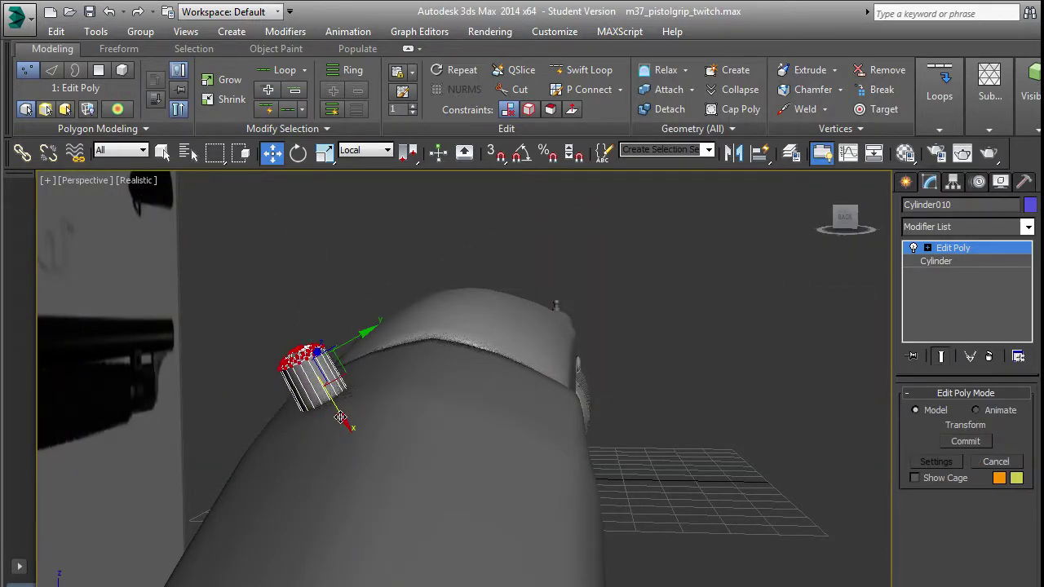
{"action": "key", "text": "ctrl+z"}
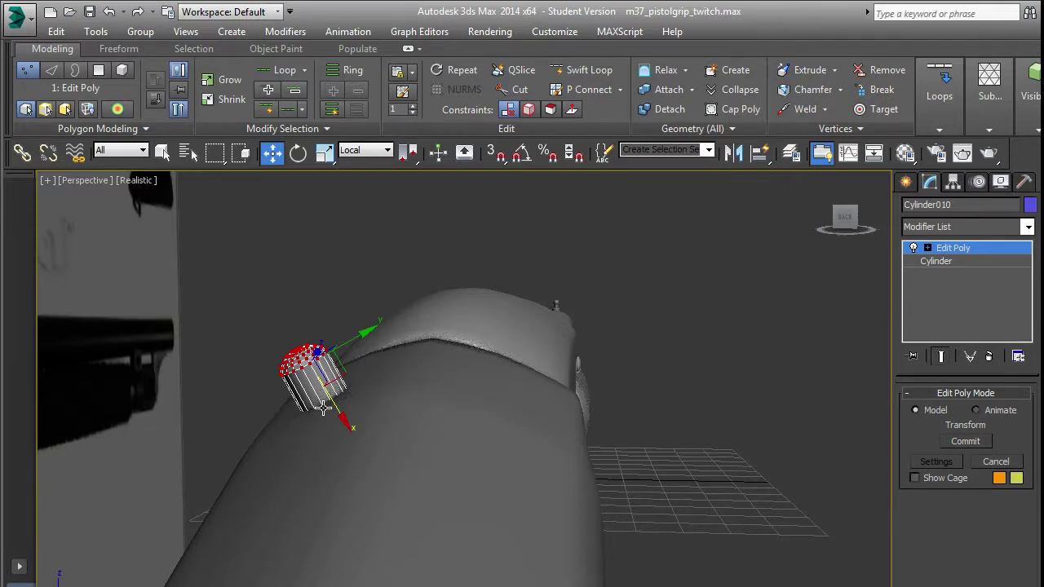
Retry moving the peg's top vertices along their local axis, cancel the move and leave vertex editing.
{"action": "middle_click_drag", "start_coordinate": [302, 408], "coordinate": [321, 391], "text": "alt"}
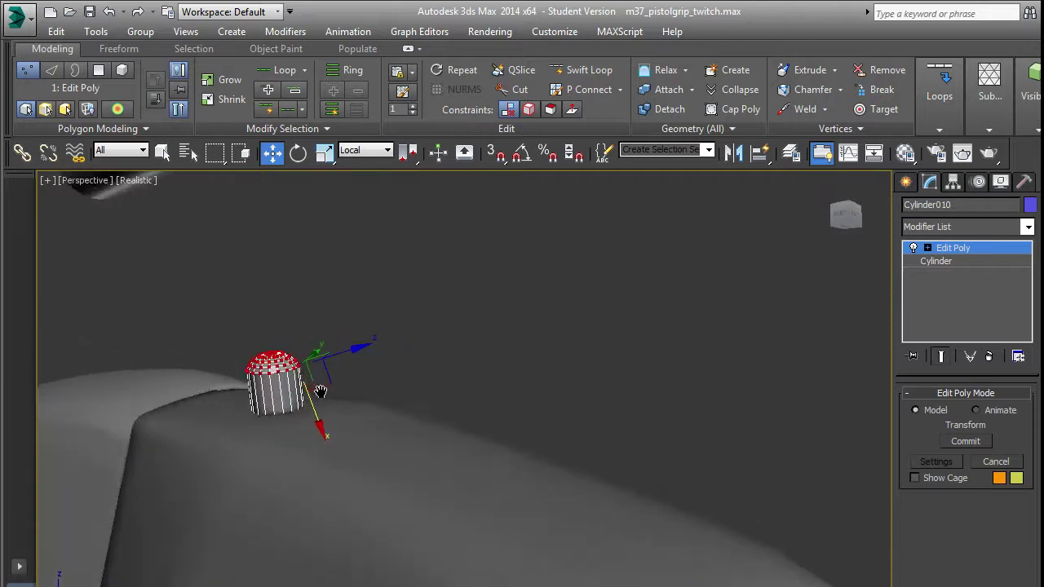
{"action": "scroll", "coordinate": [316, 394], "scroll_direction": "up", "scroll_amount": 2}
{"action": "left_click_drag", "start_coordinate": [315, 414], "coordinate": [369, 454]}
{"action": "right_click", "coordinate": [370, 455]}
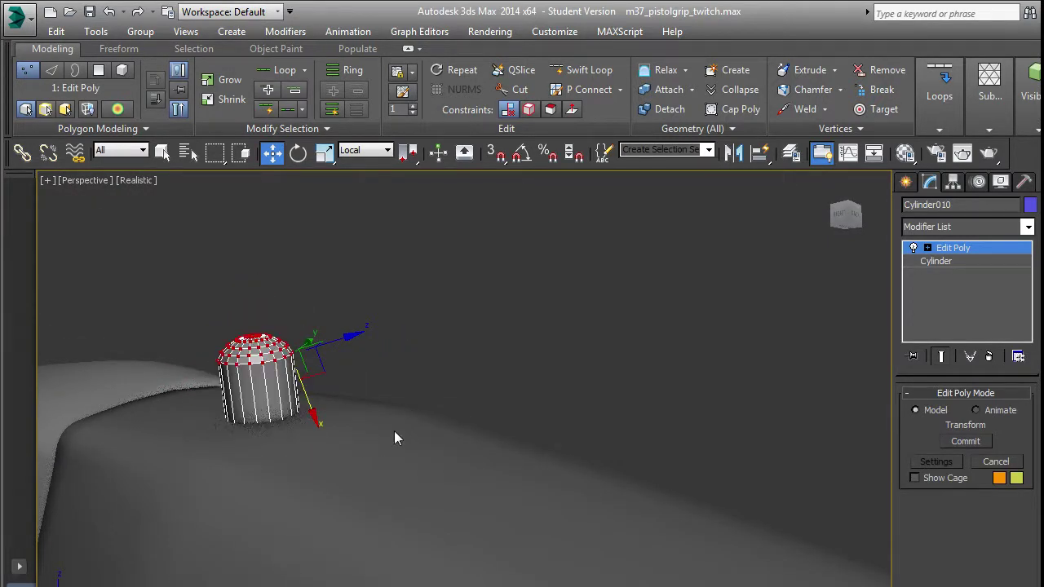
{"action": "middle_click_drag", "start_coordinate": [551, 346], "coordinate": [446, 395], "text": "alt"}
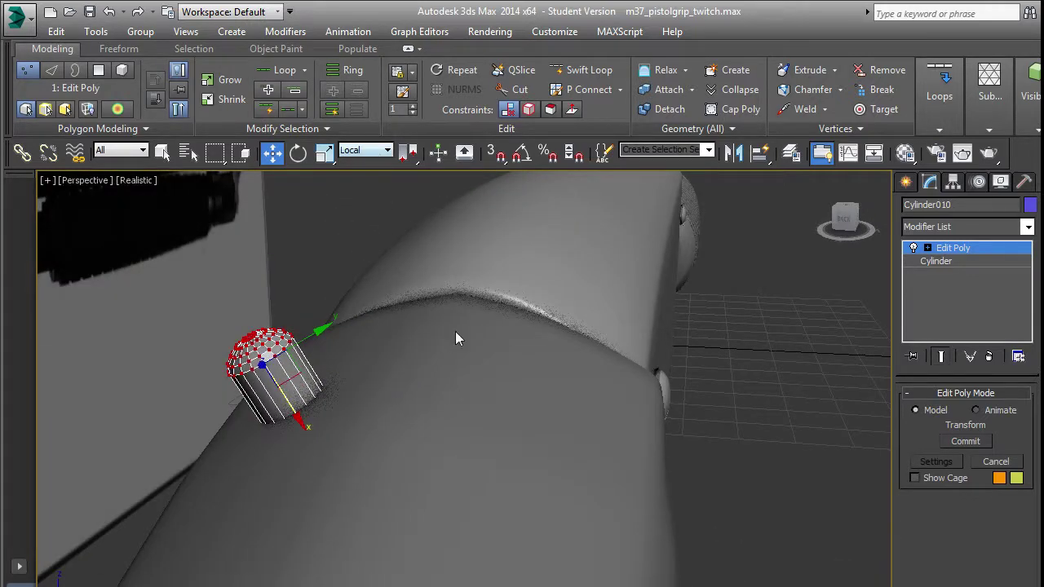
{"action": "left_click", "coordinate": [367, 151]}
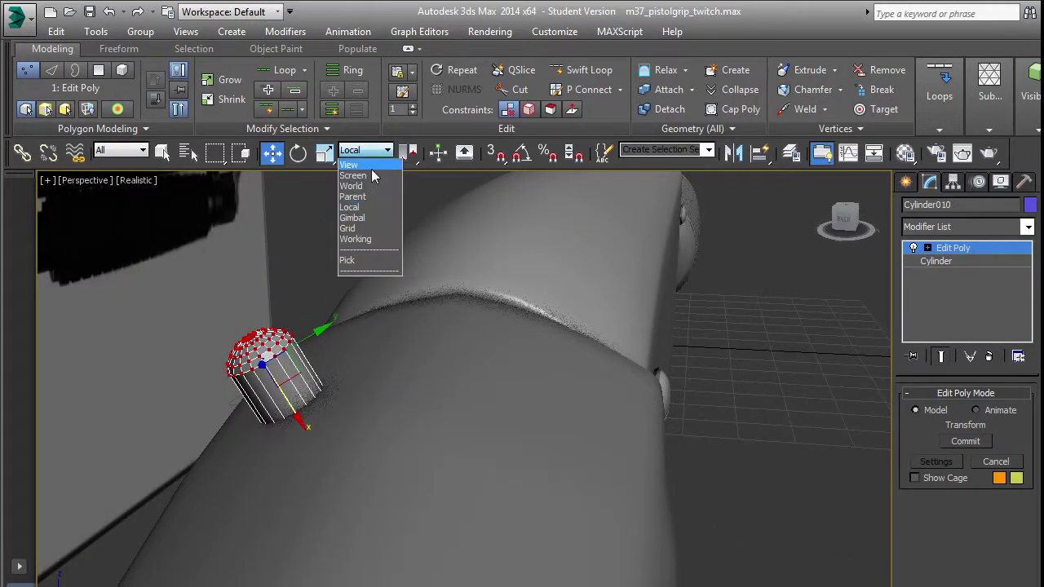
{"action": "left_click", "coordinate": [467, 210]}
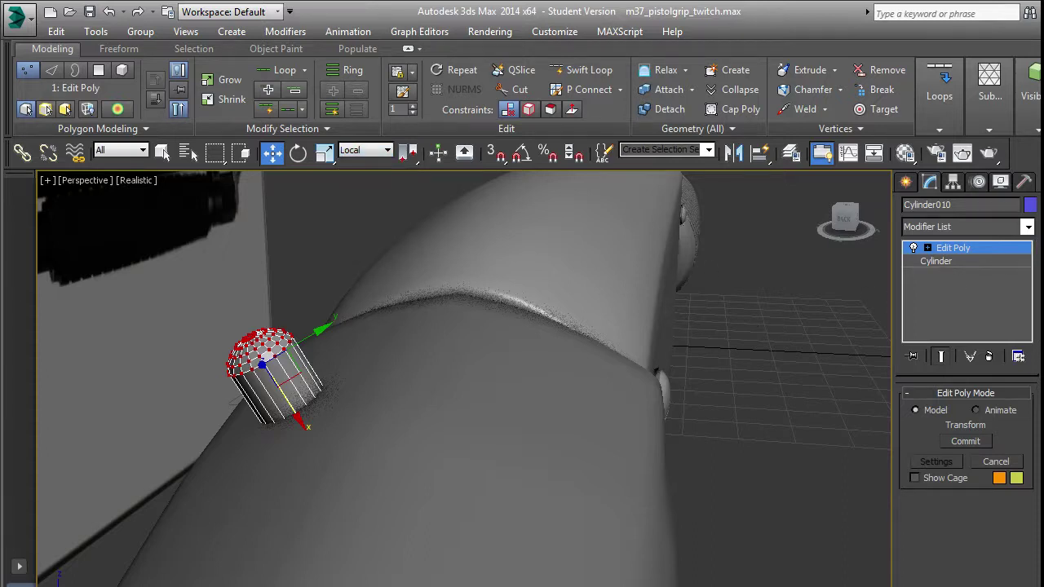
{"action": "key", "text": "1"}
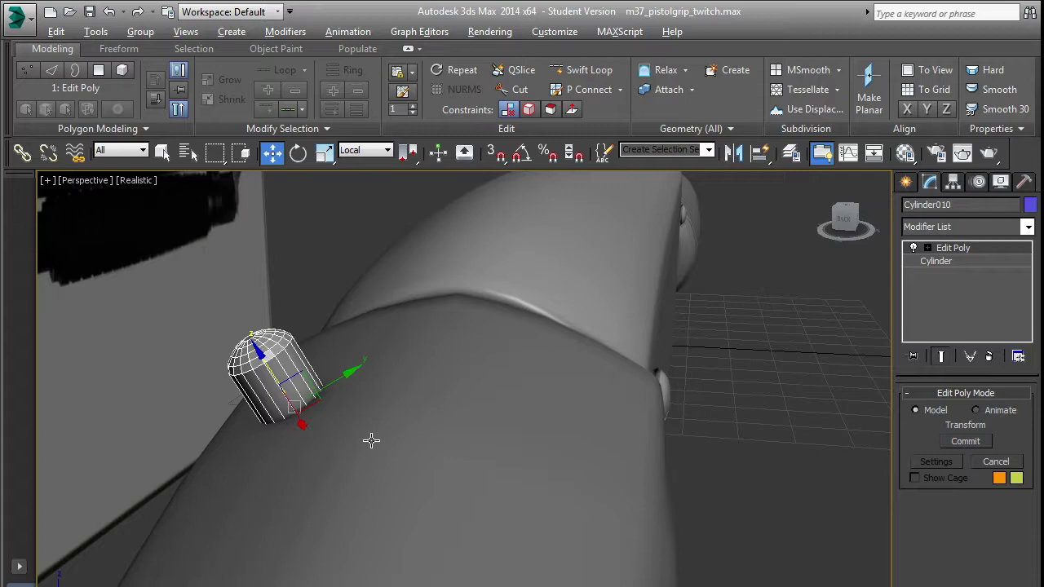
Isolate the peg Cylinder010 and switch its Edit Poly modifier to polygon editing.
{"action": "key", "text": "alt+q"}
{"action": "middle_click_drag", "start_coordinate": [420, 459], "coordinate": [354, 363], "text": "alt"}
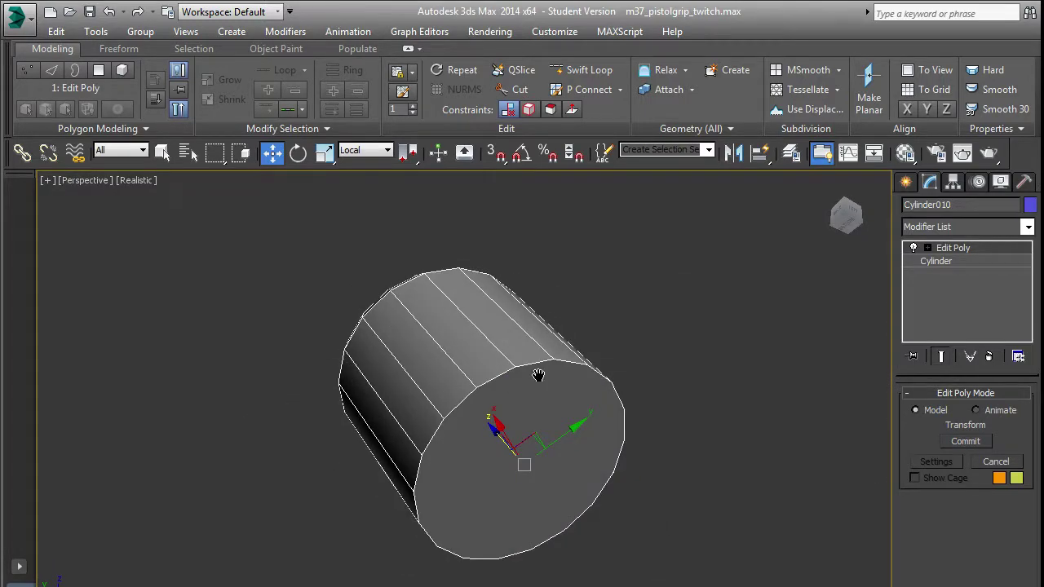
{"action": "middle_click_drag", "start_coordinate": [538, 375], "coordinate": [600, 444], "text": "alt"}
{"action": "left_click", "coordinate": [961, 250]}
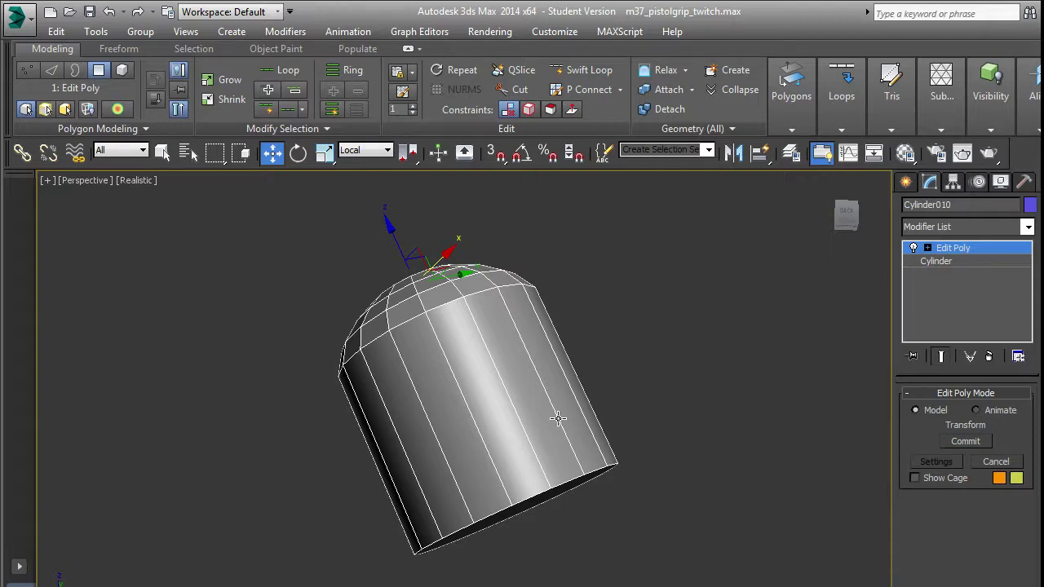
Lengthen the peg by moving its flat bottom polygon outward along the local Z axis, and end the isolation.
{"action": "middle_click_drag", "start_coordinate": [503, 464], "coordinate": [482, 401]}
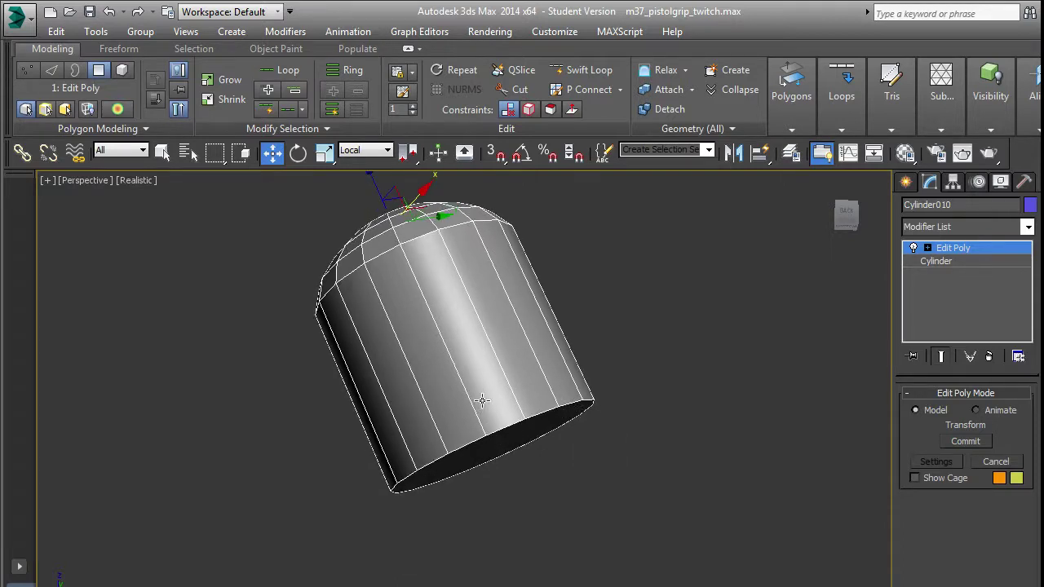
{"action": "left_click", "coordinate": [521, 438]}
{"action": "left_click_drag", "start_coordinate": [522, 512], "coordinate": [650, 381]}
{"action": "right_click", "coordinate": [650, 380]}
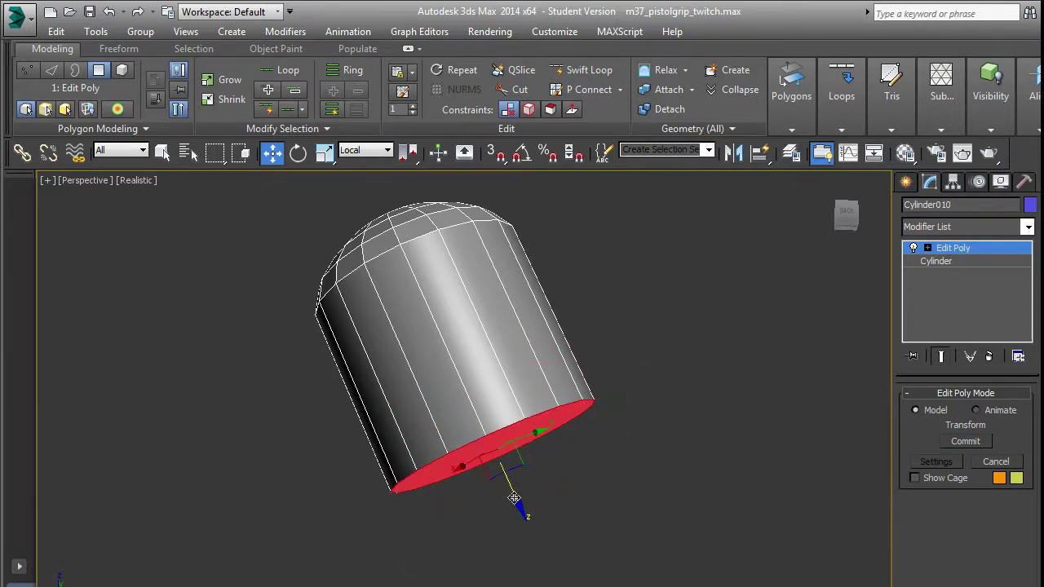
{"action": "left_click_drag", "start_coordinate": [514, 498], "coordinate": [594, 408]}
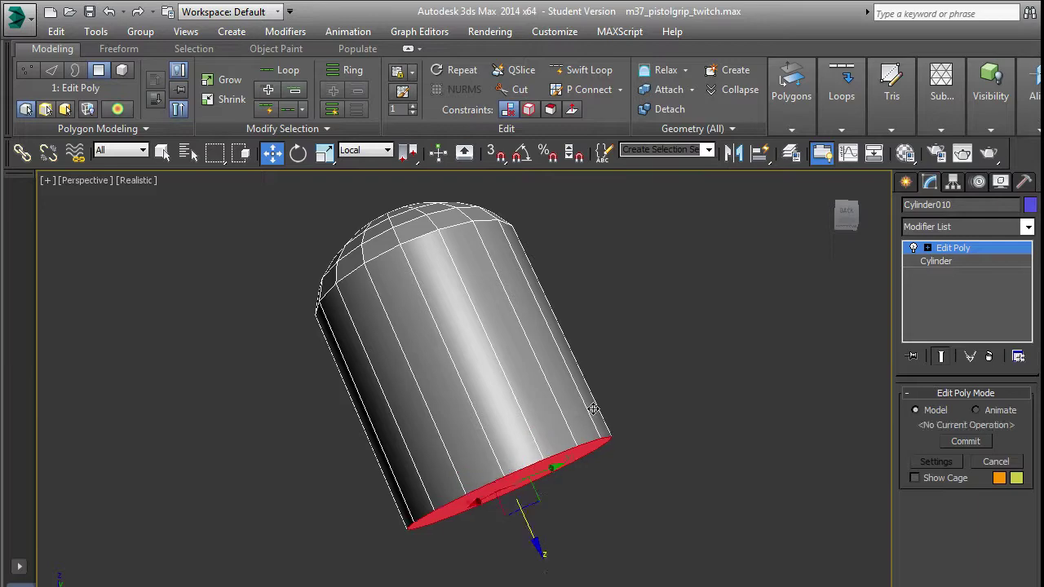
{"action": "left_click", "coordinate": [687, 193]}
Leave polygon editing and uniformly scale the whole peg slightly.
{"action": "middle_click_drag", "start_coordinate": [374, 384], "coordinate": [419, 394], "text": "alt"}
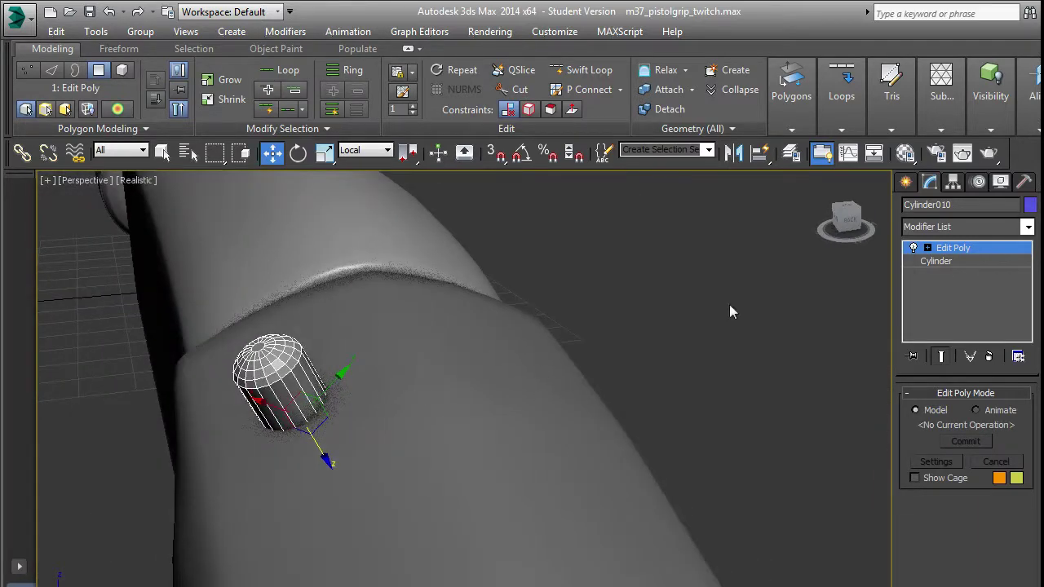
{"action": "left_click", "coordinate": [1004, 249]}
{"action": "key", "text": "r"}
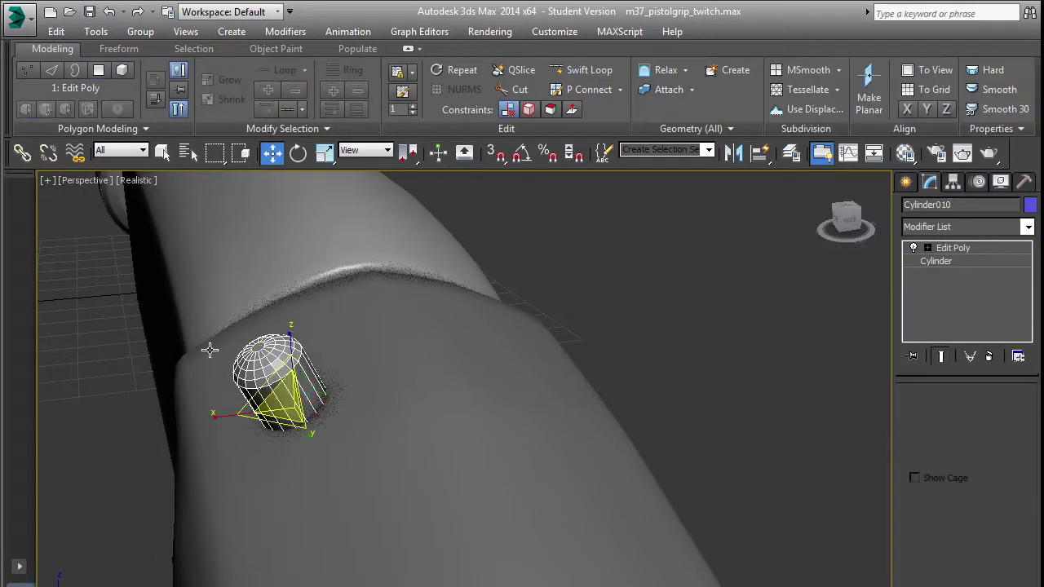
{"action": "left_click_drag", "start_coordinate": [287, 406], "coordinate": [292, 383]}
Select the bent pipe Line001 above the shotgun and lower it along its local Y axis to the grip.
{"action": "scroll", "coordinate": [317, 384], "scroll_direction": "down", "scroll_amount": 2}
{"action": "scroll", "coordinate": [445, 363], "scroll_direction": "down", "scroll_amount": 4}
{"action": "mouse_move", "coordinate": [468, 316]}
{"action": "middle_mouse_down", "text": "alt"}
{"action": "mouse_move", "coordinate": [436, 329]}
{"action": "mouse_move", "coordinate": [459, 248]}
{"action": "mouse_move", "coordinate": [454, 330]}
{"action": "middle_mouse_up", "text": "alt"}
{"action": "scroll", "coordinate": [444, 329], "scroll_direction": "down", "scroll_amount": 4}
{"action": "left_click", "coordinate": [421, 232]}
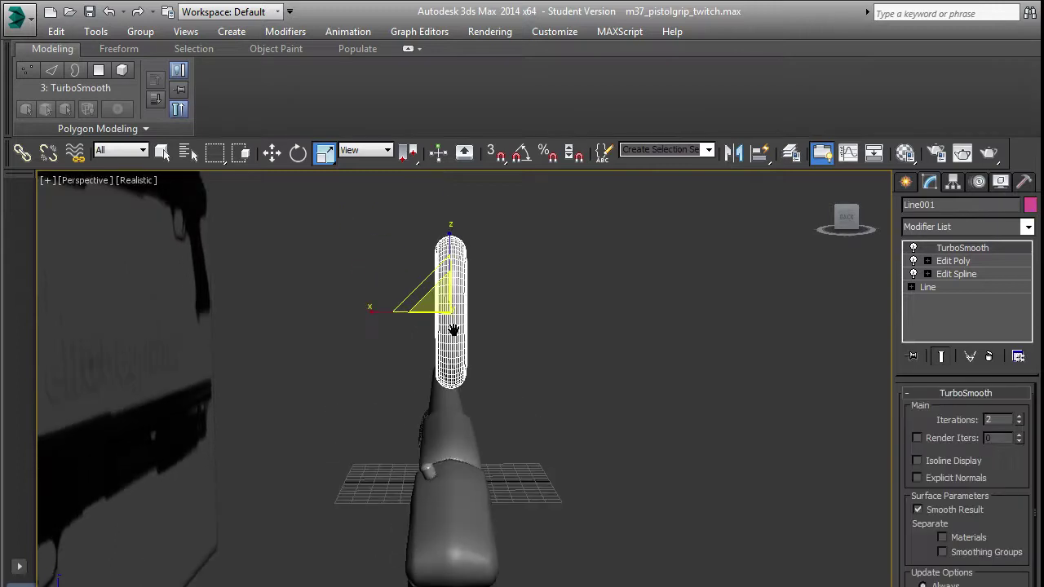
{"action": "key", "text": "w"}
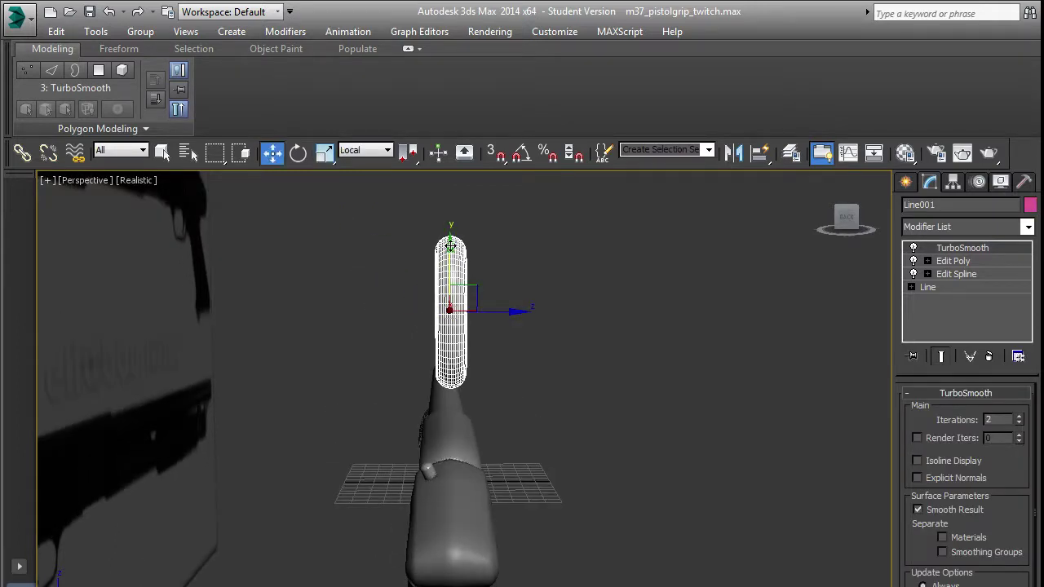
{"action": "left_click_drag", "start_coordinate": [450, 245], "coordinate": [450, 334]}
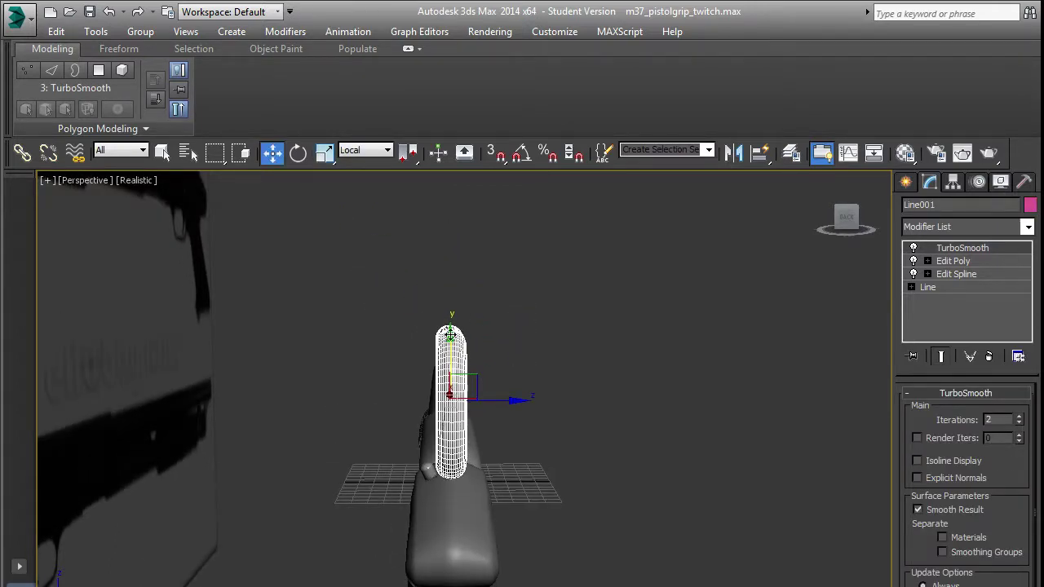
Uniformly scale down the bent pipe Line001 and lower it further towards the peg.
{"action": "key", "text": "r"}
{"action": "left_click_drag", "start_coordinate": [441, 395], "coordinate": [446, 586]}
{"action": "key", "text": "w"}
{"action": "left_click_drag", "start_coordinate": [451, 339], "coordinate": [433, 375]}
Move Line001 back along its local X axis to behind the peg and lower it along its local Y axis.
{"action": "middle_click_drag", "start_coordinate": [457, 388], "coordinate": [377, 427], "text": "alt"}
{"action": "scroll", "coordinate": [383, 426], "scroll_direction": "up", "scroll_amount": 4}
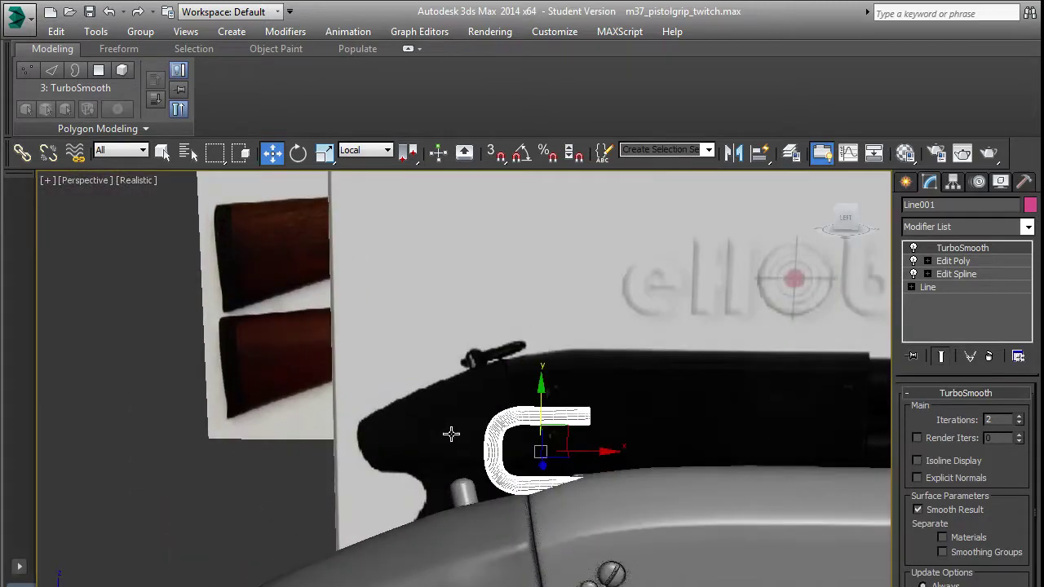
{"action": "left_click_drag", "start_coordinate": [603, 455], "coordinate": [464, 459]}
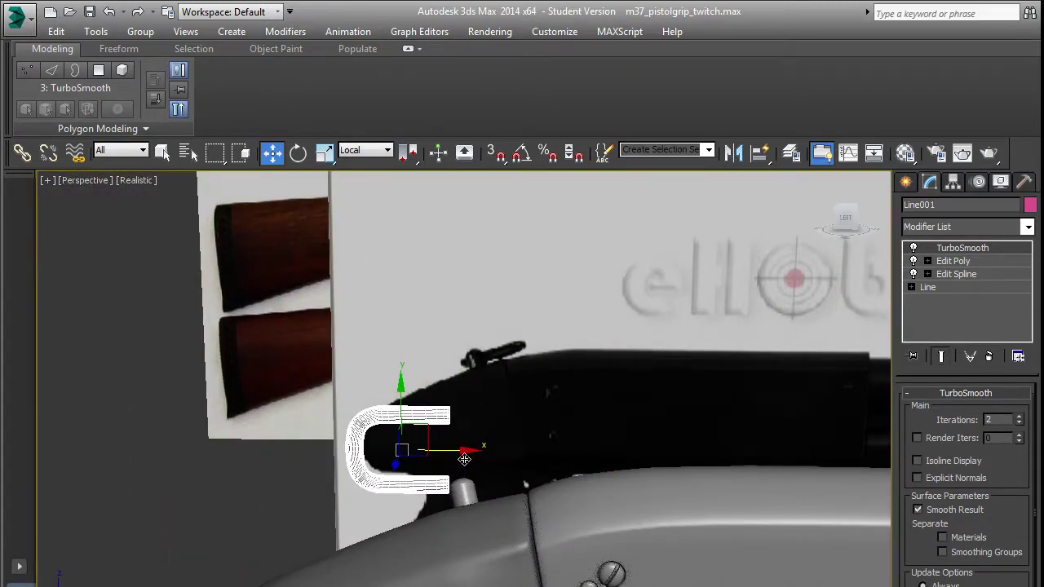
{"action": "scroll", "coordinate": [447, 463], "scroll_direction": "up", "scroll_amount": 4}
{"action": "middle_click_drag", "start_coordinate": [420, 447], "coordinate": [379, 390]}
{"action": "scroll", "coordinate": [356, 391], "scroll_direction": "up", "scroll_amount": 3}
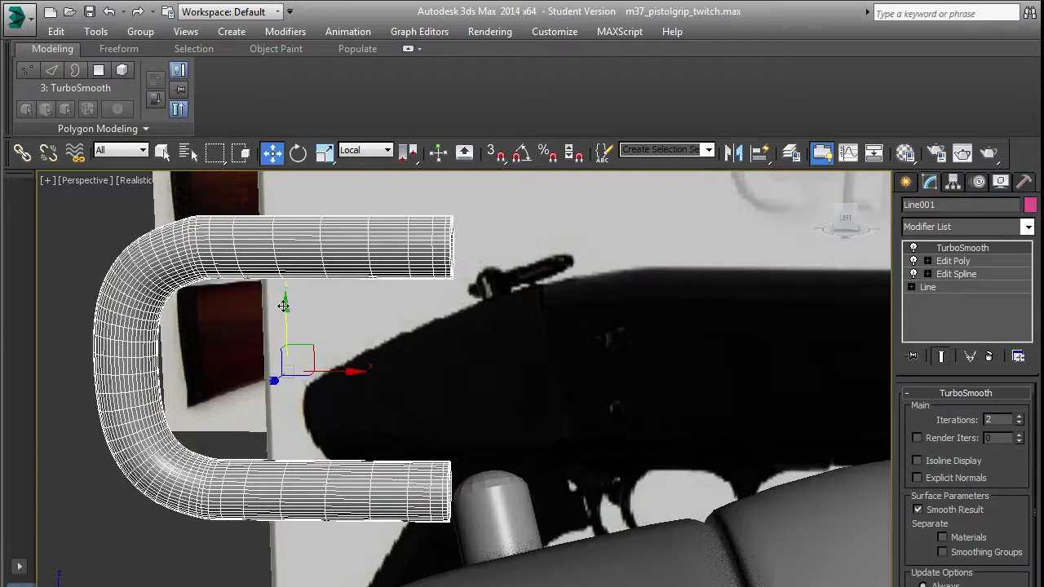
{"action": "left_click_drag", "start_coordinate": [284, 306], "coordinate": [302, 357]}
Uniformly shrink the bent pipe Line001 again to roughly half its size.
{"action": "key", "text": "r"}
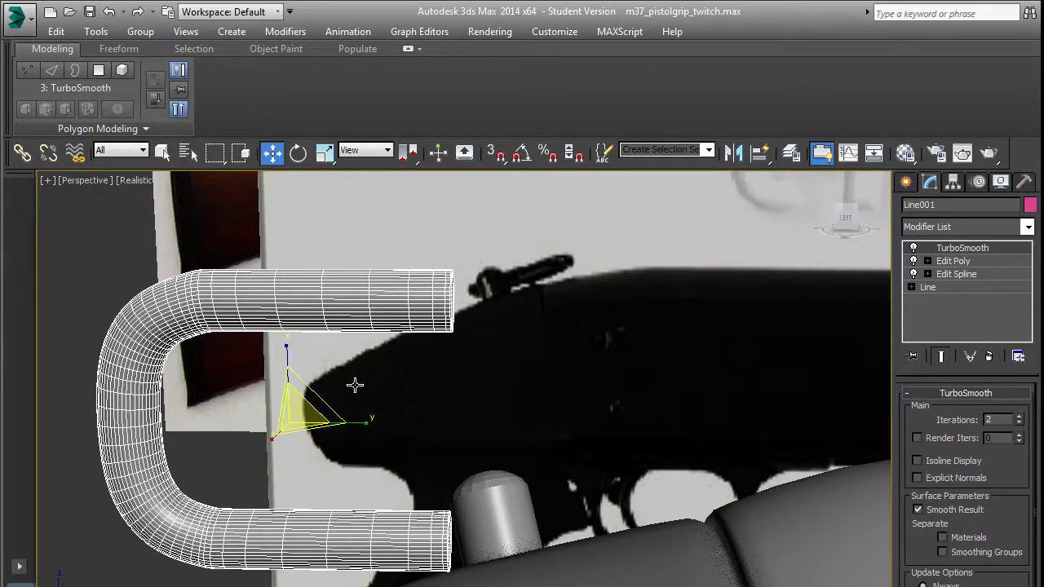
{"action": "key", "text": "r"}
{"action": "left_click_drag", "start_coordinate": [355, 385], "coordinate": [349, 522]}
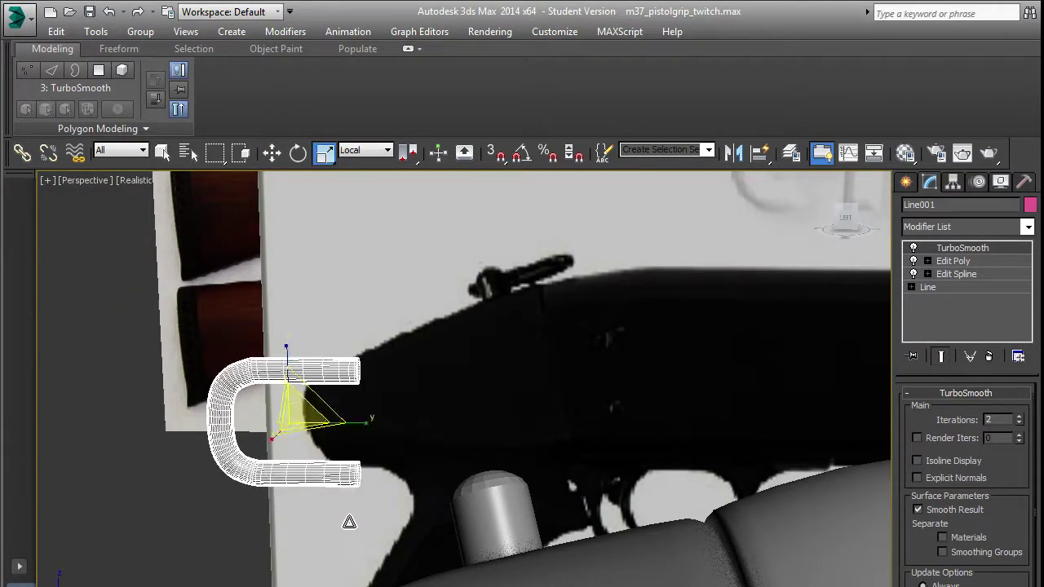
Position Line001 in the Left view over the small ring beside the peg in the reference image.
{"action": "key", "text": "w"}
{"action": "key", "text": "l"}
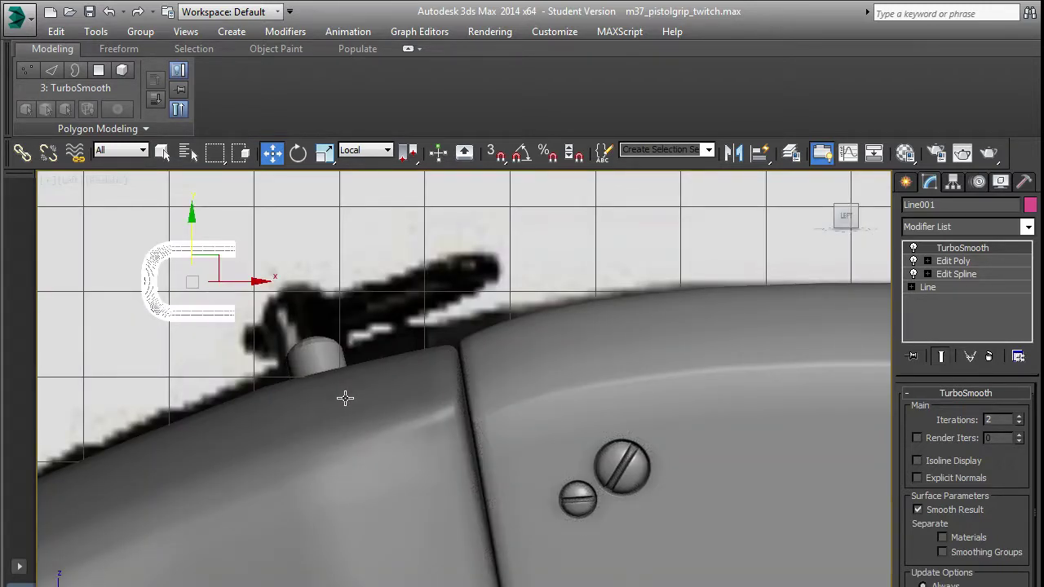
{"action": "scroll", "coordinate": [244, 328], "scroll_direction": "up", "scroll_amount": 4}
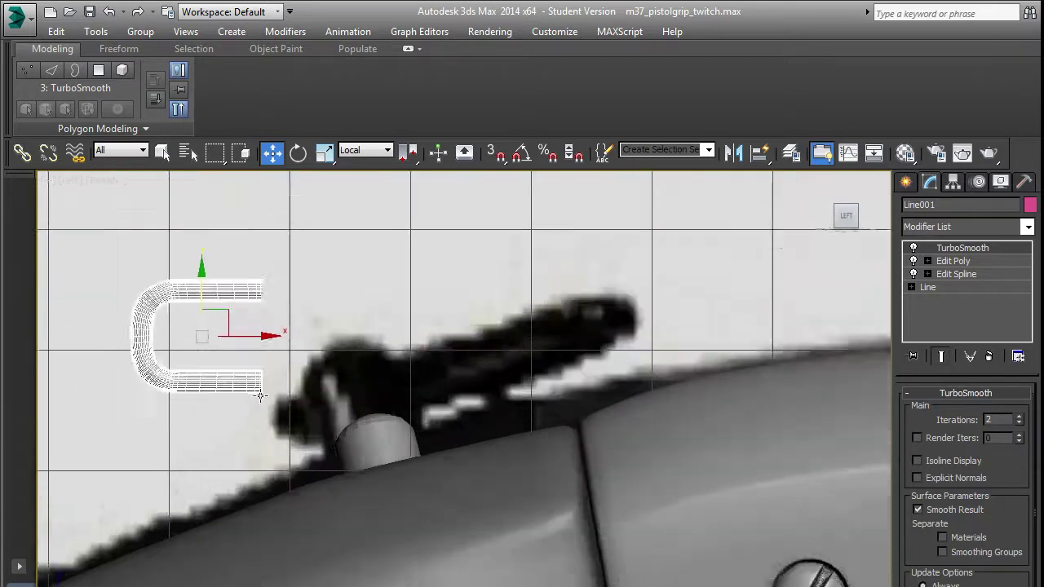
{"action": "left_click_drag", "start_coordinate": [195, 288], "coordinate": [300, 415]}
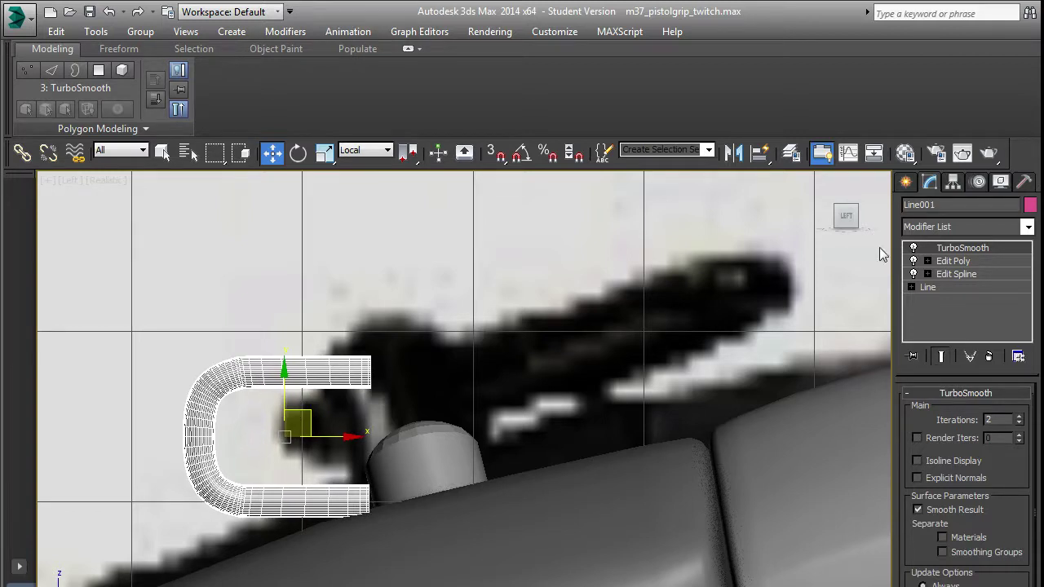
Add a Symmetry modifier between Line001's Edit Poly and TurboSmooth, mirrored on X with Flip enabled, to close the loop.
{"action": "left_click", "coordinate": [976, 261]}
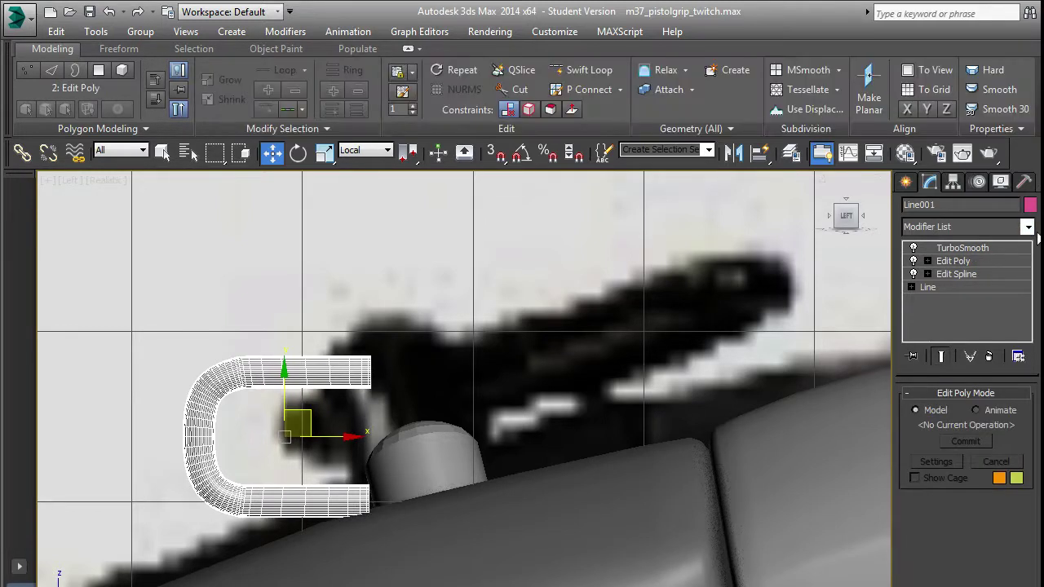
{"action": "left_click", "coordinate": [1030, 229]}
{"action": "key", "text": "s"}
{"action": "key", "text": "s"}
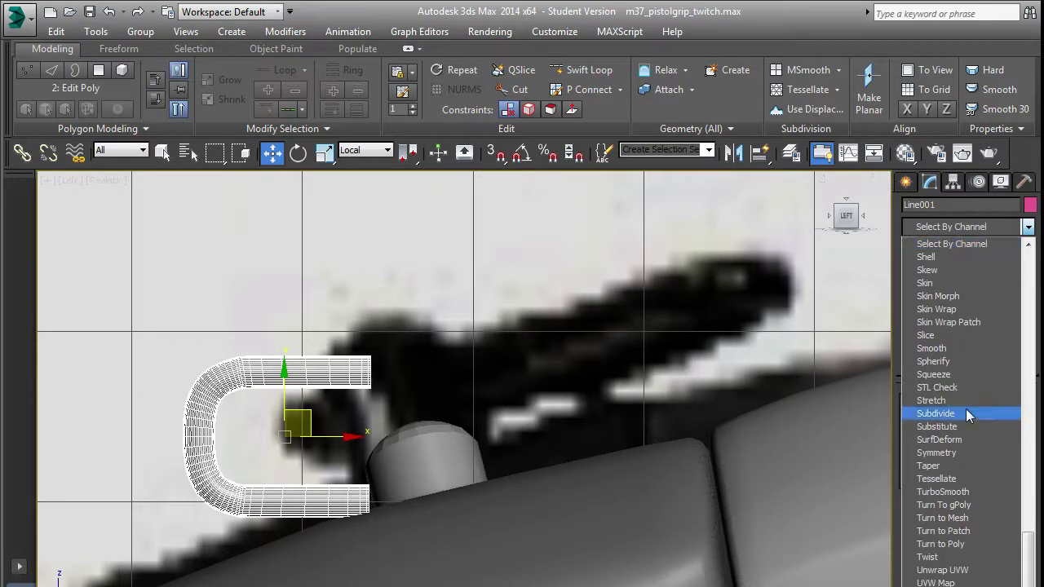
{"action": "left_click", "coordinate": [965, 451]}
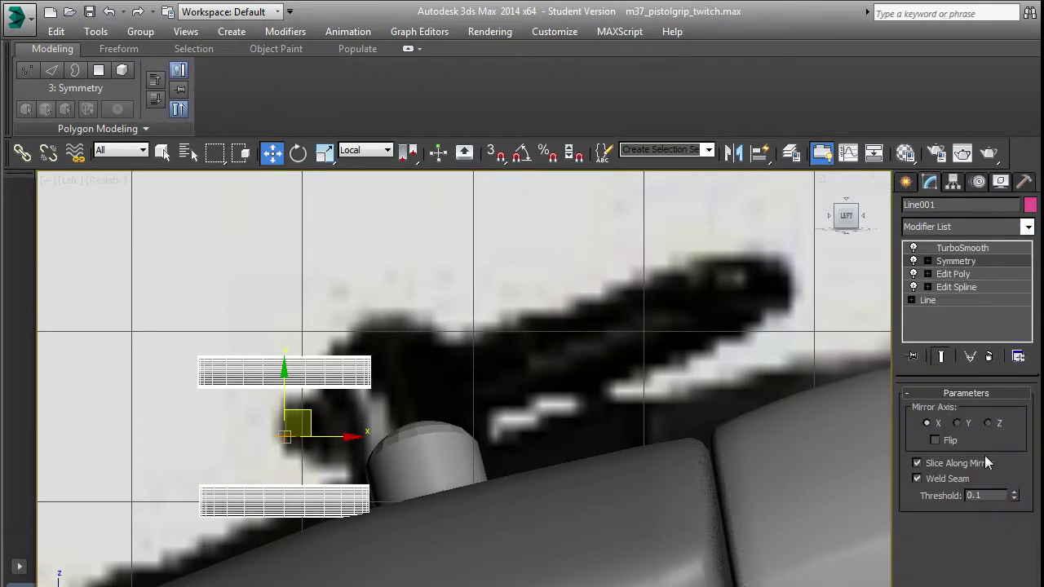
{"action": "left_click", "coordinate": [935, 440]}
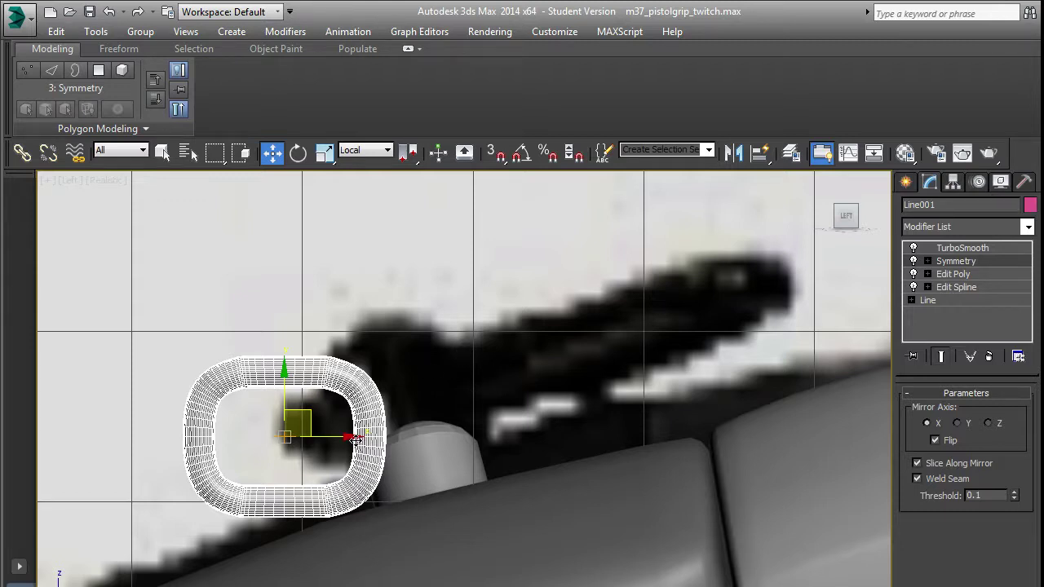
Turn off the Symmetry and TurboSmooth modifiers on Line001.
{"action": "left_click", "coordinate": [913, 261]}
{"action": "left_click", "coordinate": [914, 248]}
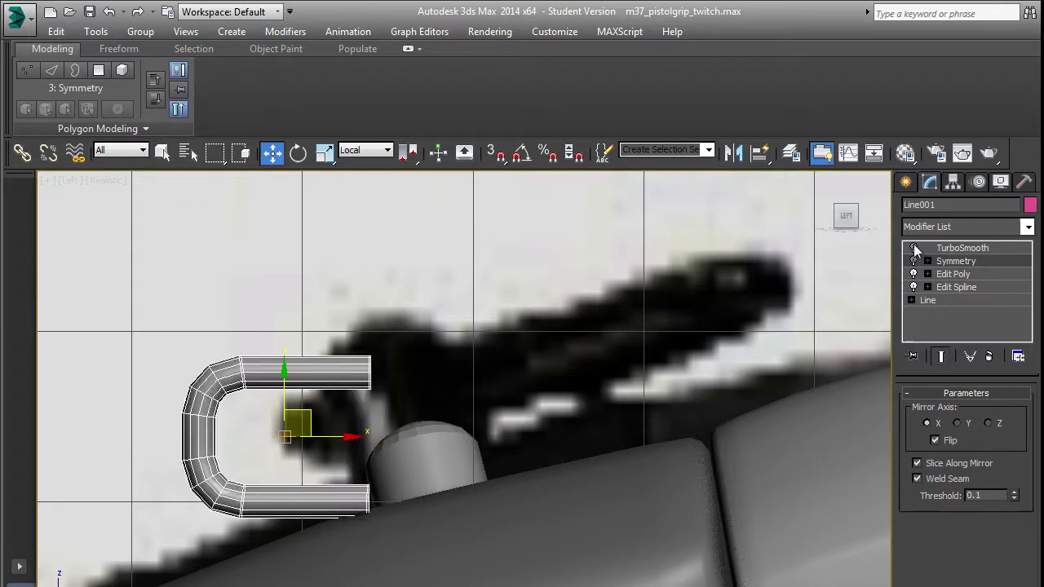
{"action": "scroll", "coordinate": [369, 437], "scroll_direction": "up", "scroll_amount": 2}
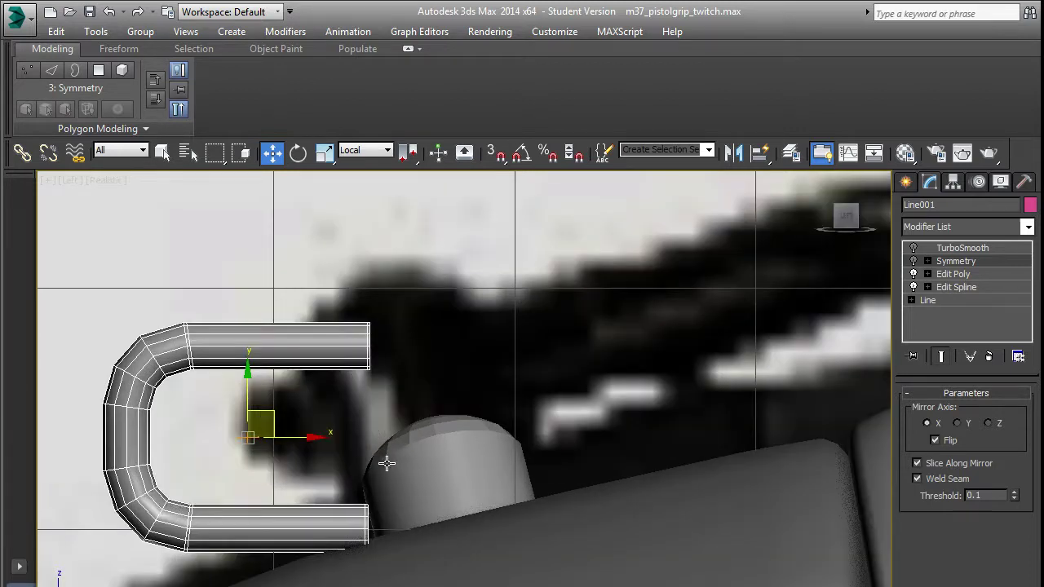
{"action": "scroll", "coordinate": [372, 531], "scroll_direction": "up", "scroll_amount": 1}
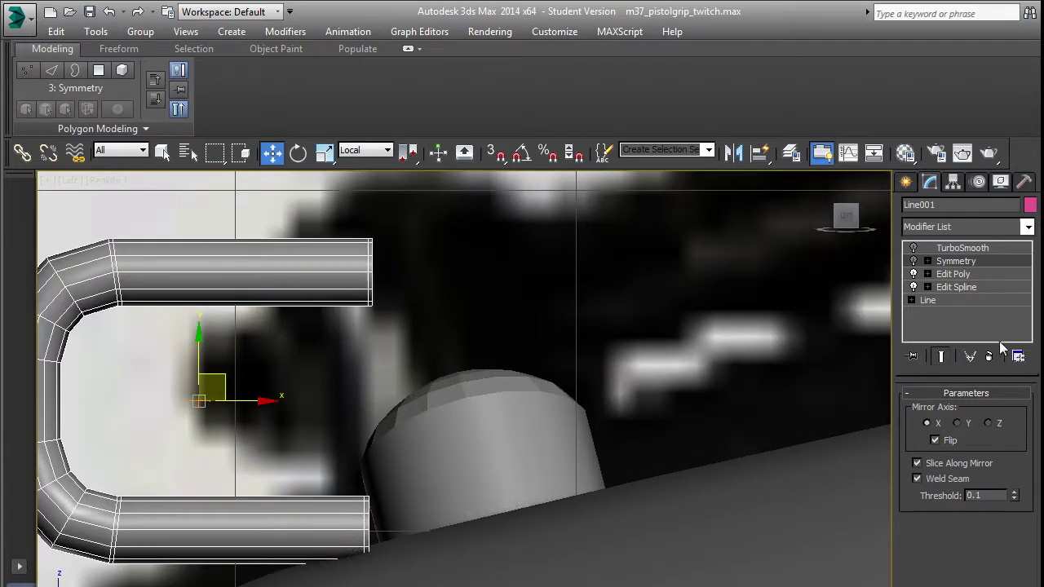
{"action": "left_click", "coordinate": [979, 274]}
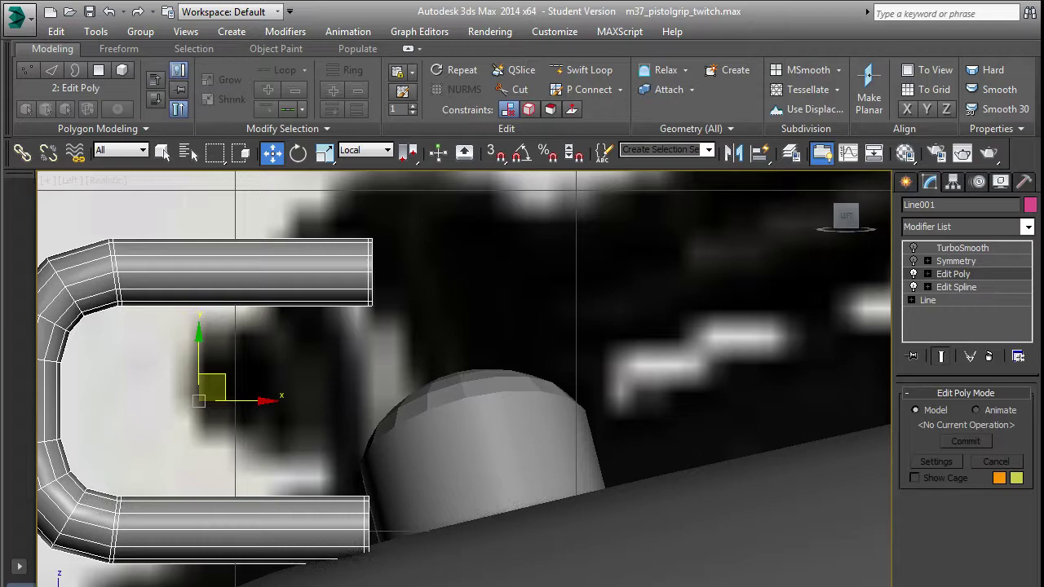
{"action": "scroll", "coordinate": [419, 287], "scroll_direction": "up", "scroll_amount": 4}
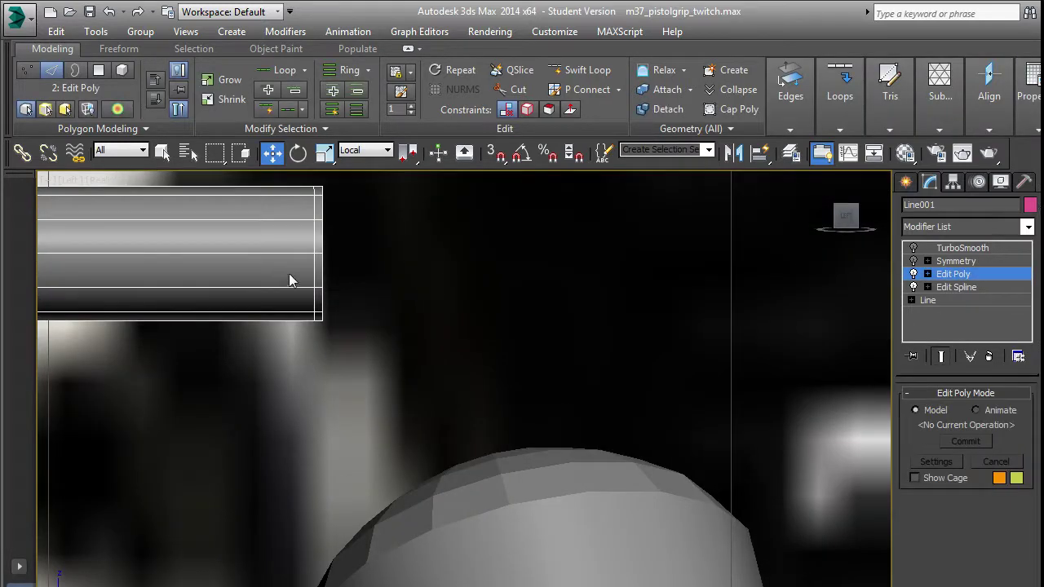
{"action": "left_click", "coordinate": [324, 234]}
{"action": "scroll", "coordinate": [380, 303], "scroll_direction": "down", "scroll_amount": 3}
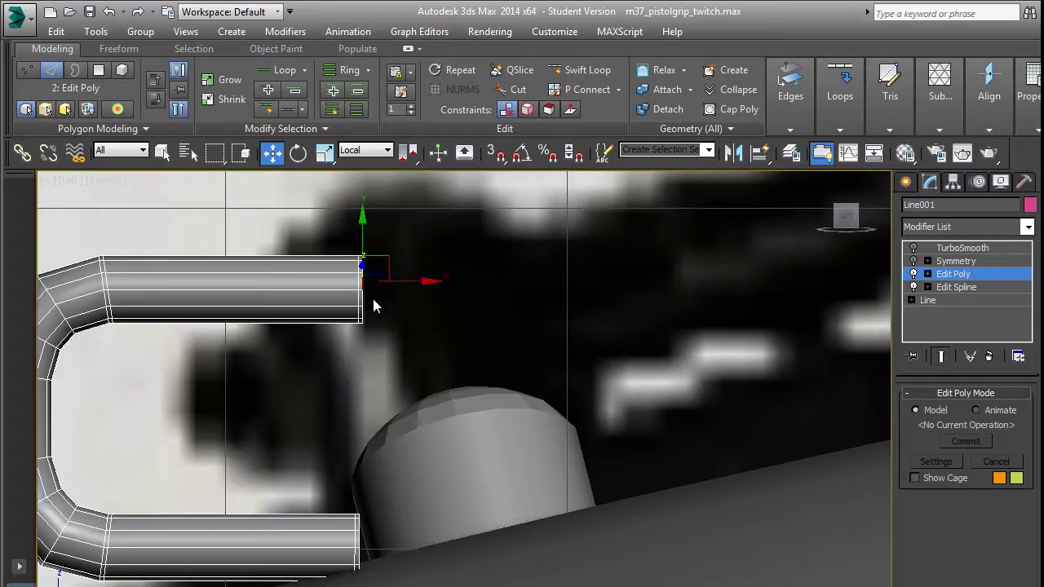
{"action": "middle_click_drag", "start_coordinate": [371, 278], "coordinate": [397, 209]}
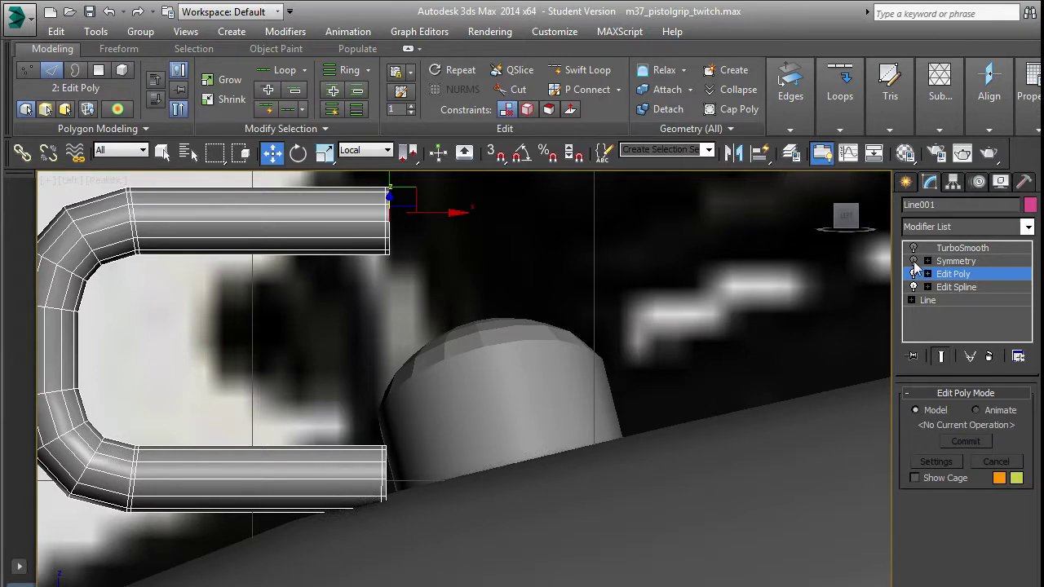
{"action": "left_click", "coordinate": [982, 274]}
Turn Line001's Symmetry modifier back on and move its mirror plane along X toward the peg to lengthen the closed loop.
{"action": "left_click", "coordinate": [913, 261]}
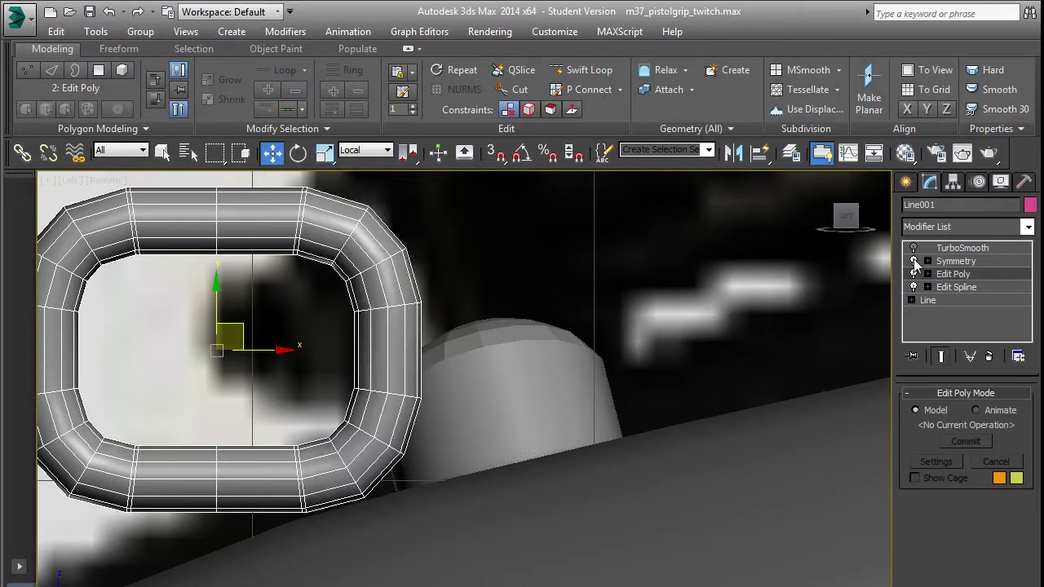
{"action": "left_click", "coordinate": [927, 261]}
{"action": "left_click", "coordinate": [956, 275]}
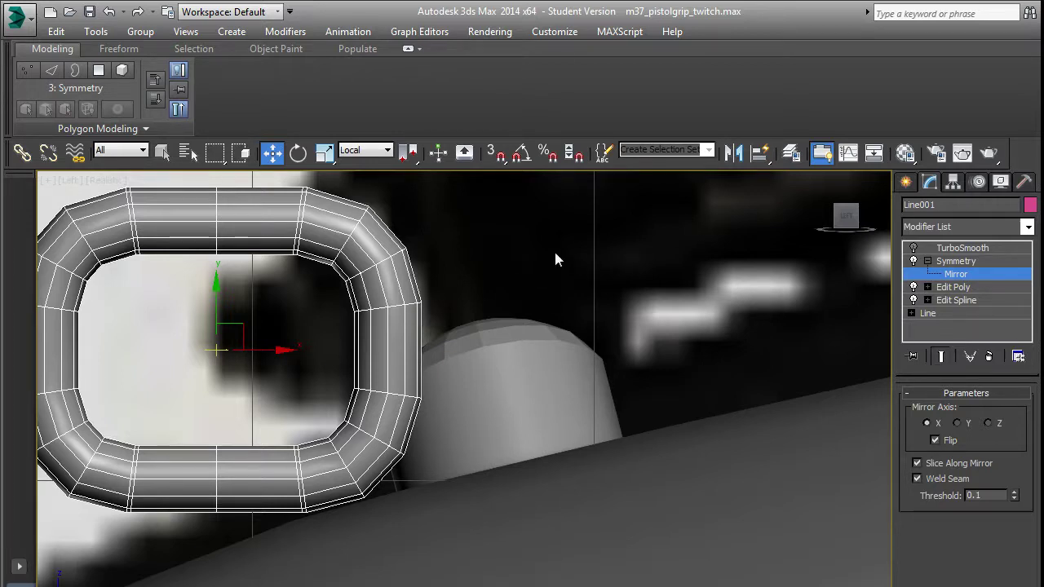
{"action": "middle_click_drag", "start_coordinate": [262, 319], "coordinate": [285, 348]}
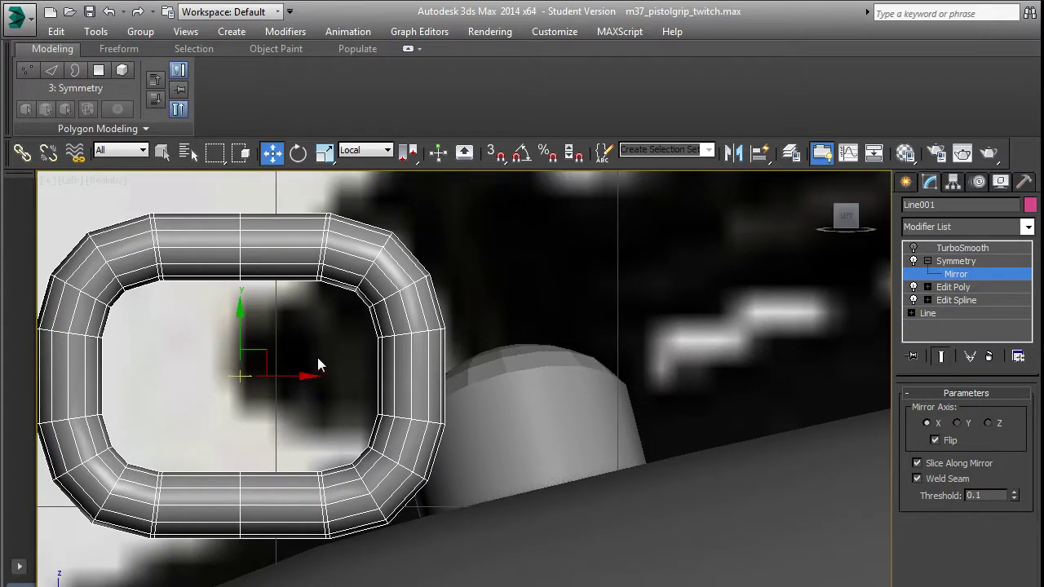
{"action": "left_click", "coordinate": [927, 261]}
{"action": "key", "text": "p"}
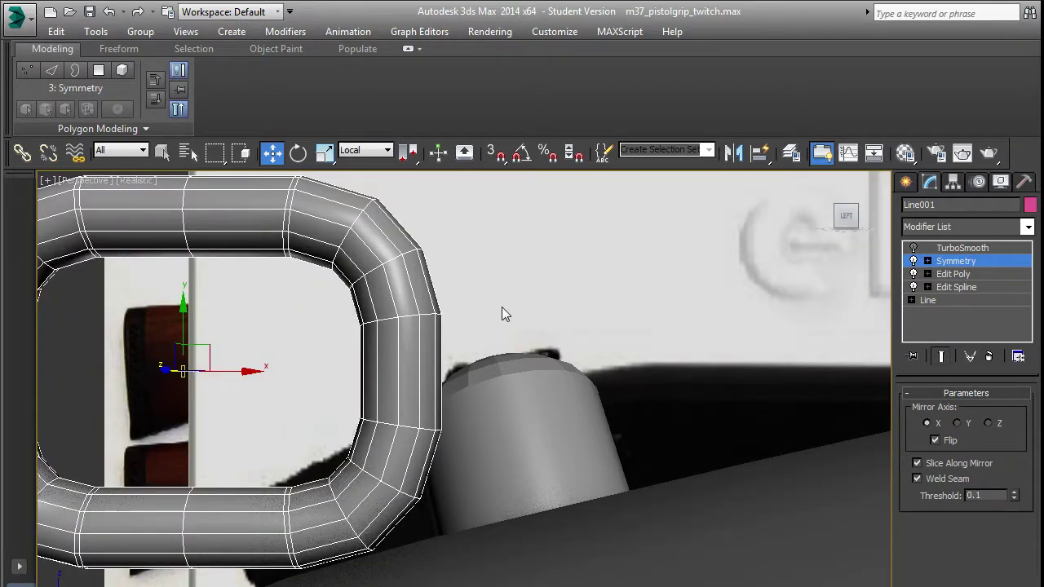
{"action": "scroll", "coordinate": [490, 312], "scroll_direction": "down", "scroll_amount": 4}
{"action": "middle_click_drag", "start_coordinate": [449, 327], "coordinate": [449, 353], "text": "alt"}
{"action": "scroll", "coordinate": [448, 352], "scroll_direction": "up", "scroll_amount": 2}
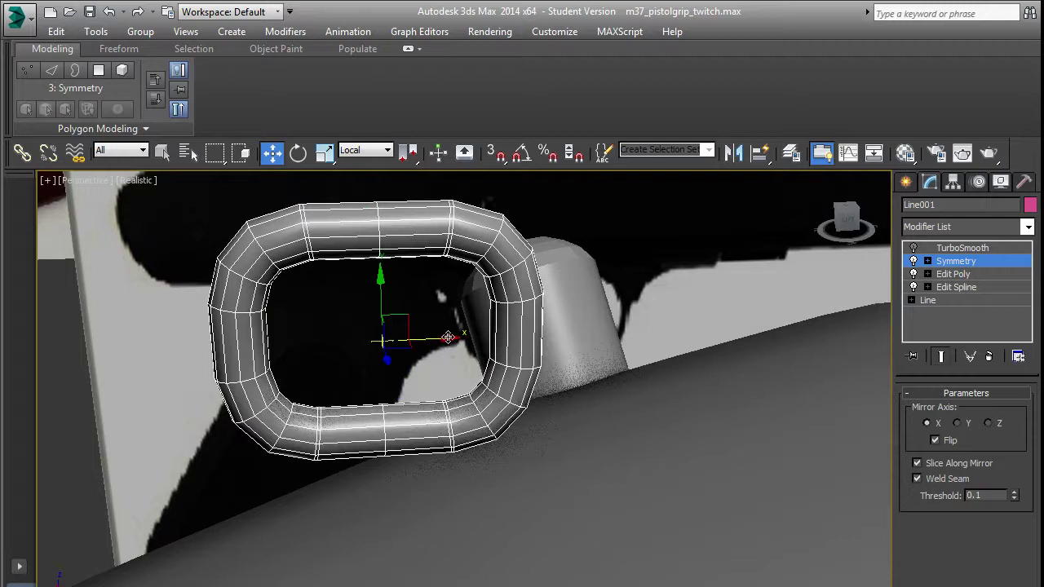
{"action": "left_click_drag", "start_coordinate": [448, 337], "coordinate": [582, 318]}
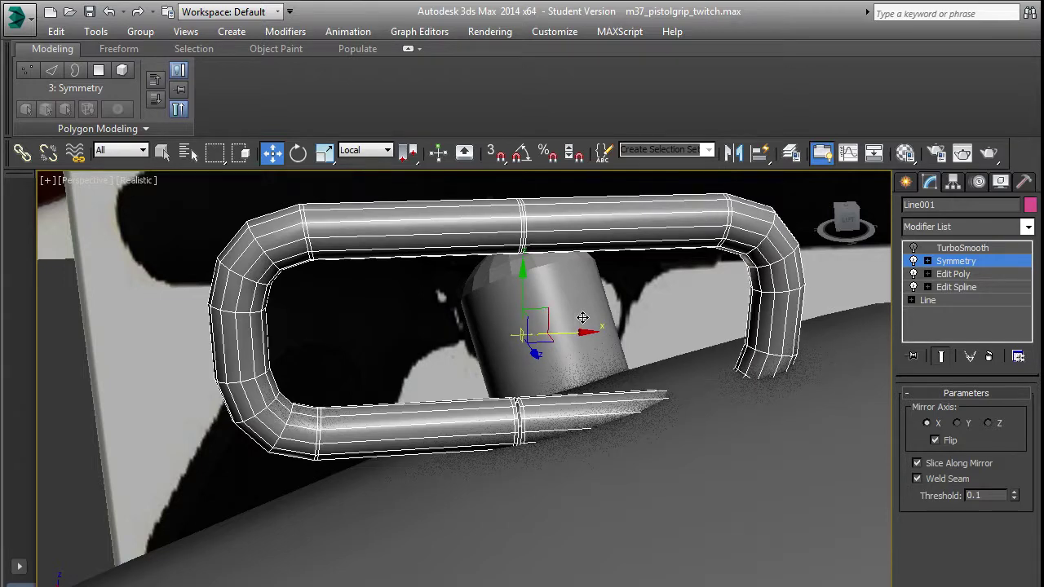
{"action": "middle_click_drag", "start_coordinate": [582, 318], "coordinate": [567, 255], "text": "alt"}
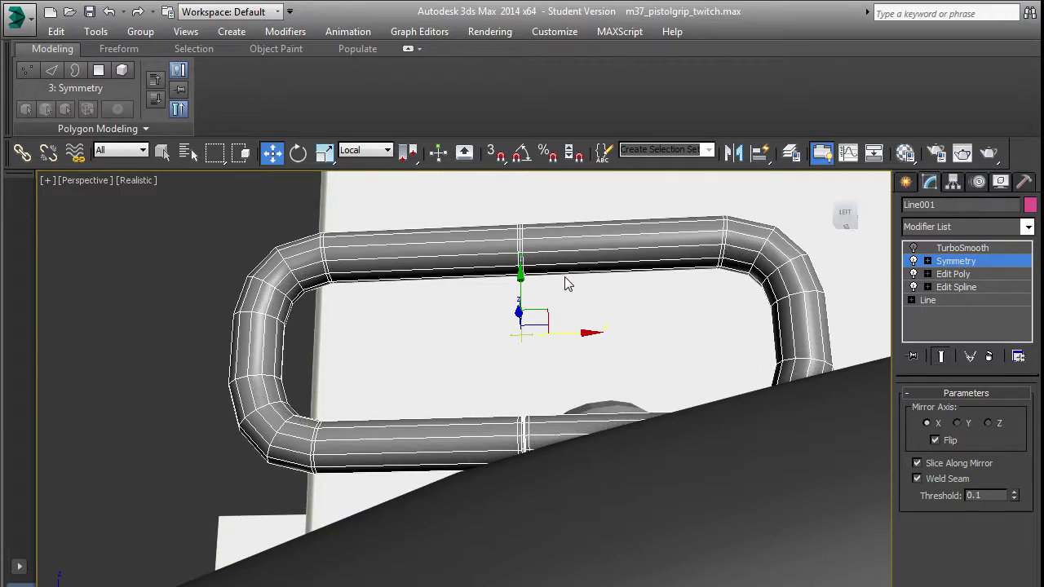
Turn off Symmetry on Line001 and isolate the bent pipe in the Left view.
{"action": "key", "text": "l"}
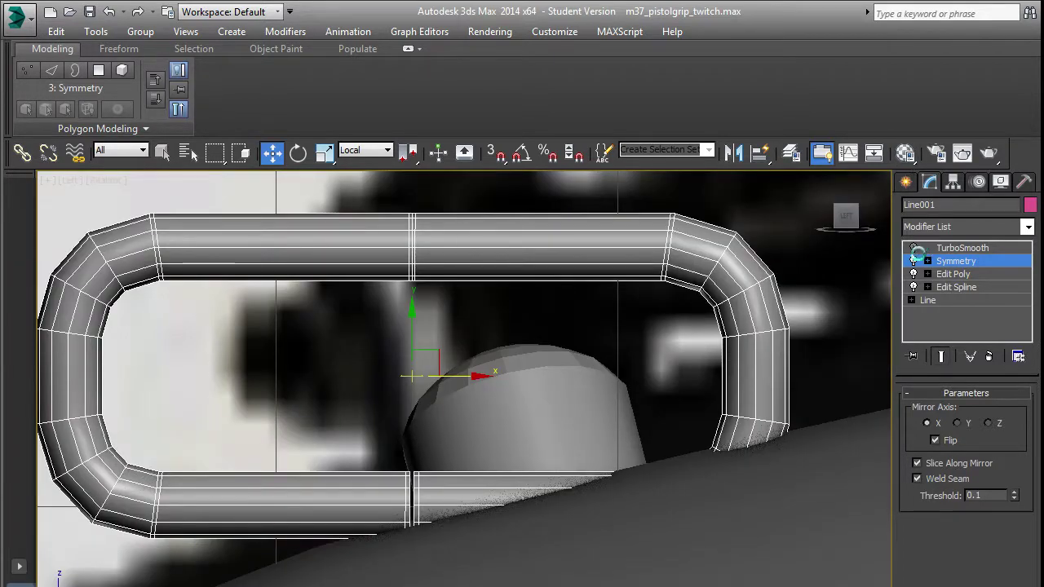
{"action": "left_click", "coordinate": [913, 261]}
{"action": "middle_click_drag", "start_coordinate": [612, 323], "coordinate": [626, 318]}
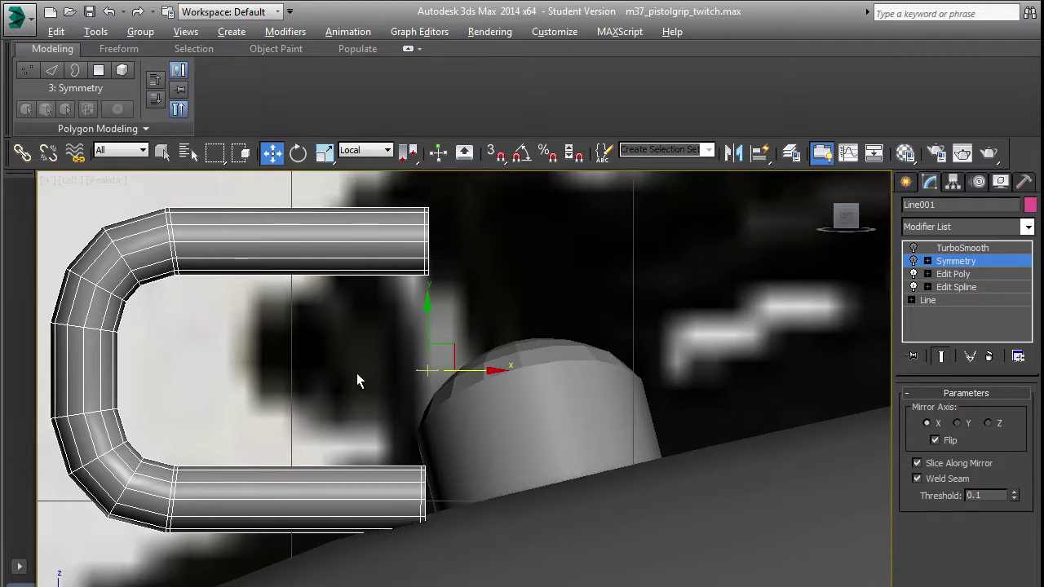
{"action": "key", "text": "alt+q"}
{"action": "middle_click_drag", "start_coordinate": [356, 373], "coordinate": [296, 349]}
{"action": "middle_click_drag", "start_coordinate": [486, 404], "coordinate": [473, 429]}
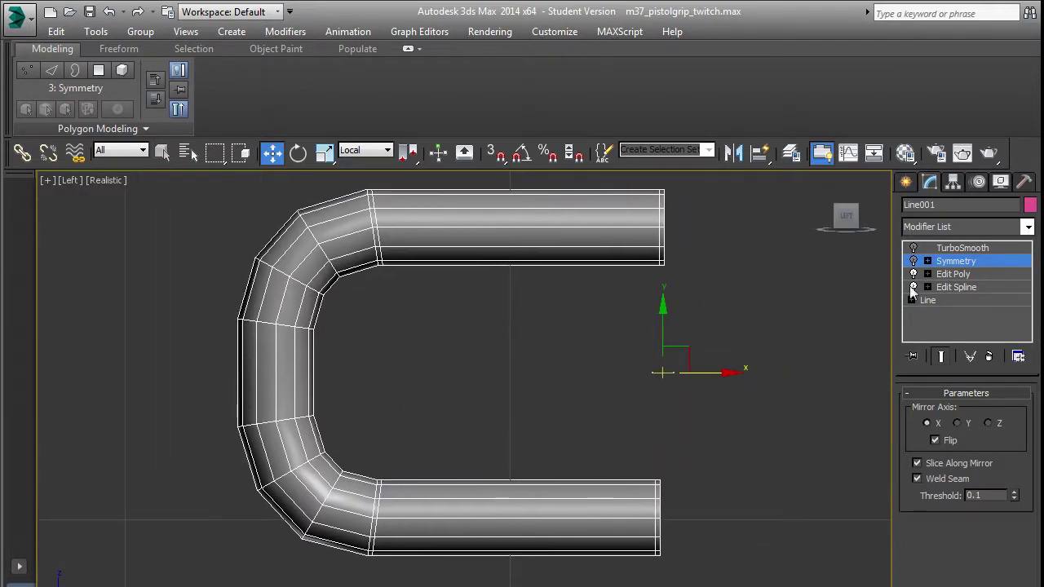
In Line001's Edit Poly, move the lower arm's open border outward so it lines up with the upper arm's end.
{"action": "left_click", "coordinate": [963, 274]}
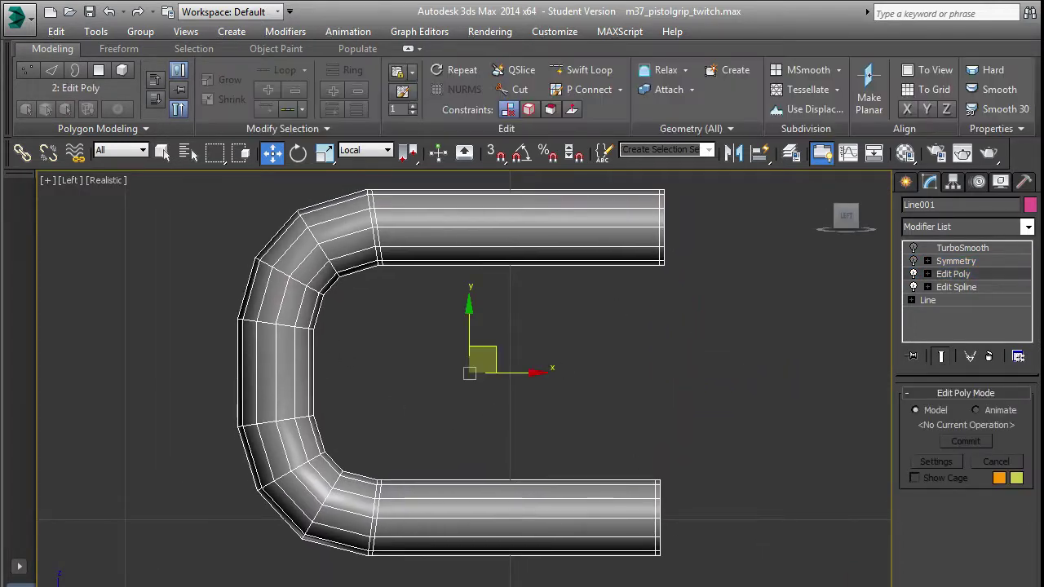
{"action": "key", "text": "1"}
{"action": "scroll", "coordinate": [598, 267], "scroll_direction": "down", "scroll_amount": 3}
{"action": "middle_click_drag", "start_coordinate": [644, 332], "coordinate": [554, 292]}
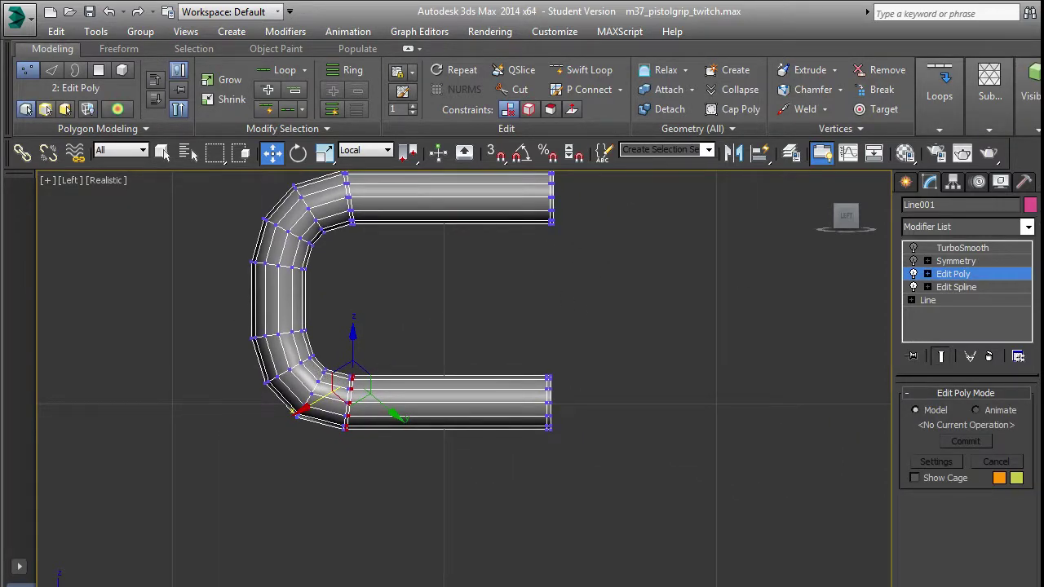
{"action": "key", "text": "3"}
{"action": "scroll", "coordinate": [569, 225], "scroll_direction": "up", "scroll_amount": 2}
{"action": "left_click", "coordinate": [547, 202]}
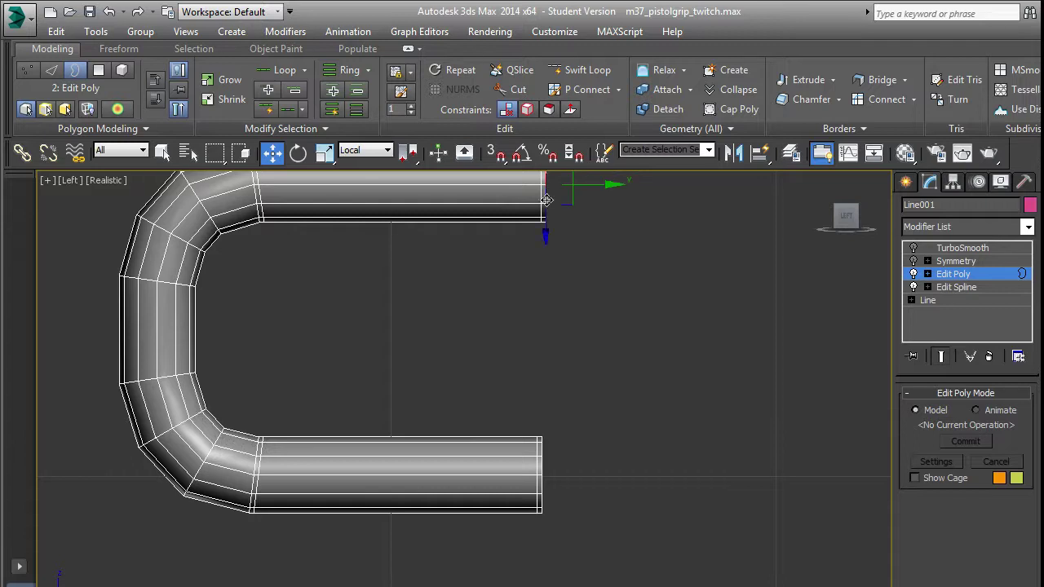
{"action": "middle_click_drag", "start_coordinate": [586, 226], "coordinate": [530, 294]}
{"action": "scroll", "coordinate": [572, 354], "scroll_direction": "up", "scroll_amount": 3}
{"action": "scroll", "coordinate": [570, 356], "scroll_direction": "down", "scroll_amount": 3}
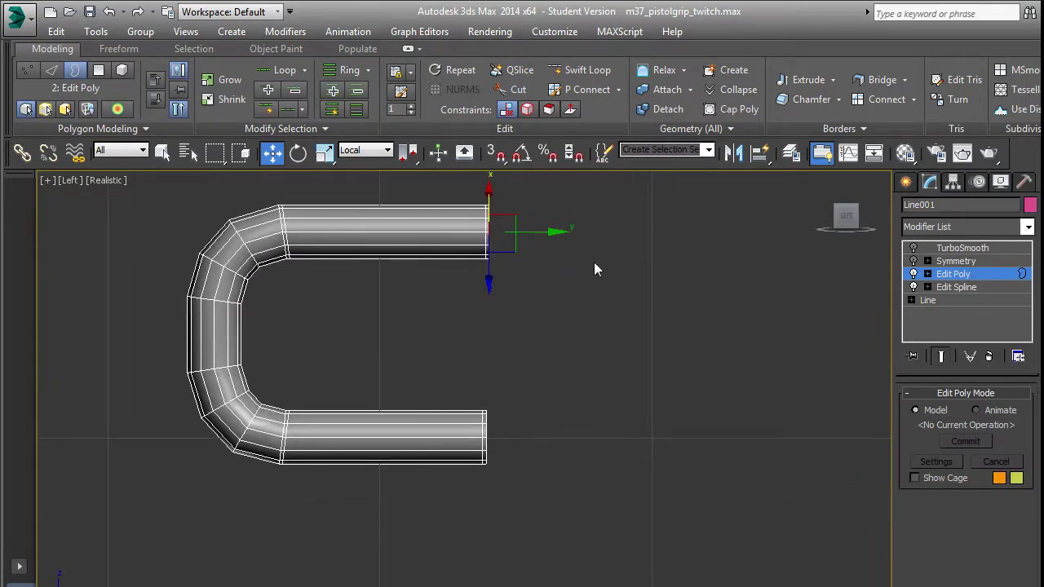
{"action": "mouse_move", "coordinate": [557, 234]}
{"action": "left_mouse_down"}
{"action": "mouse_move", "coordinate": [598, 226]}
{"action": "mouse_move", "coordinate": [501, 233]}
{"action": "mouse_move", "coordinate": [590, 224]}
{"action": "mouse_move", "coordinate": [577, 230]}
{"action": "left_mouse_up"}
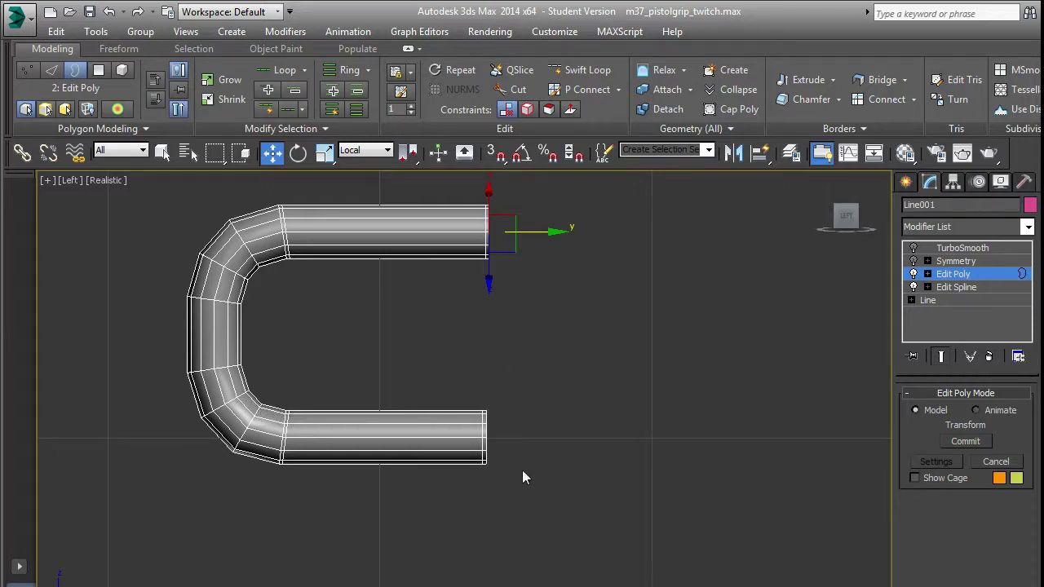
{"action": "left_click", "coordinate": [486, 428]}
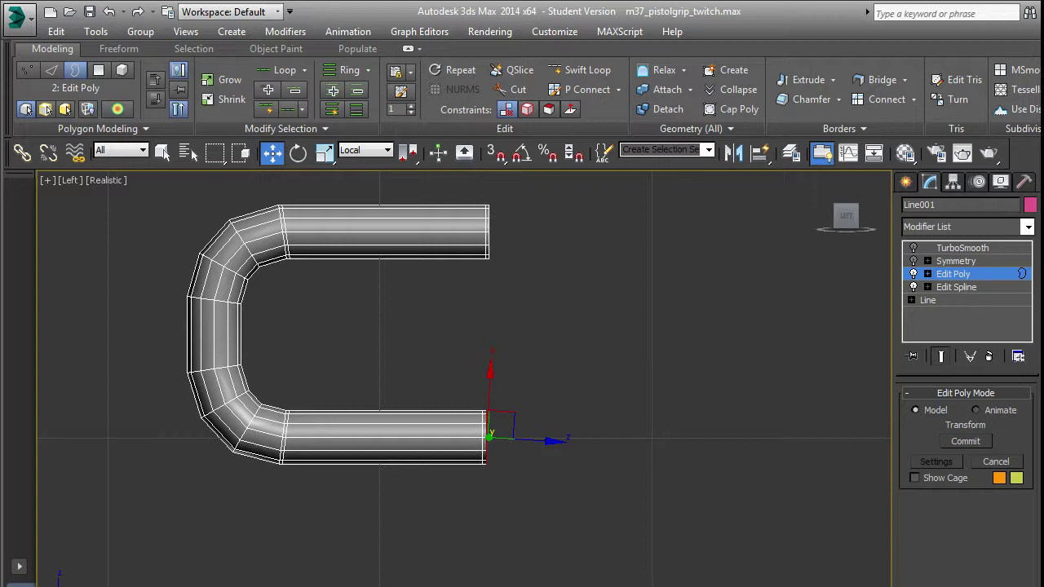
{"action": "key", "text": "ctrl+z"}
{"action": "left_click", "coordinate": [552, 518]}
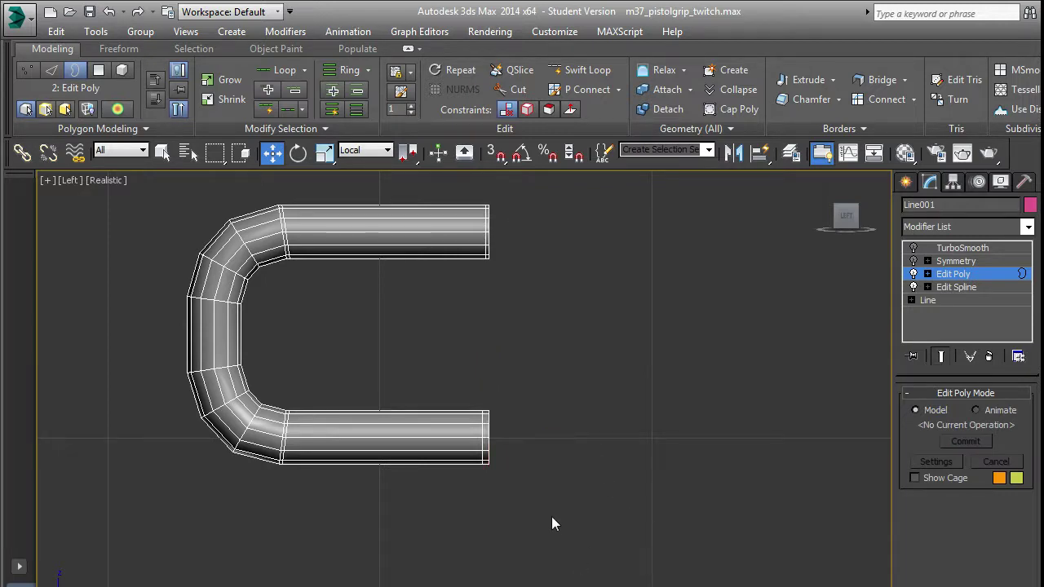
Shift the edge loop near the lower arm's open end slightly outward along the pipe, closer to the border.
{"action": "scroll", "coordinate": [505, 441], "scroll_direction": "up", "scroll_amount": 4}
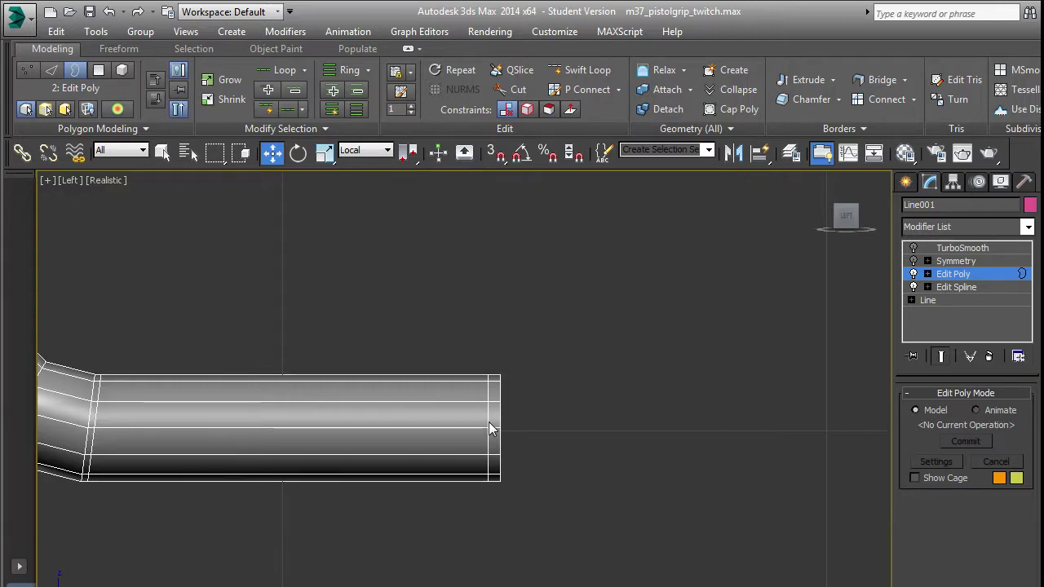
{"action": "key", "text": "2"}
{"action": "left_click", "coordinate": [492, 432]}
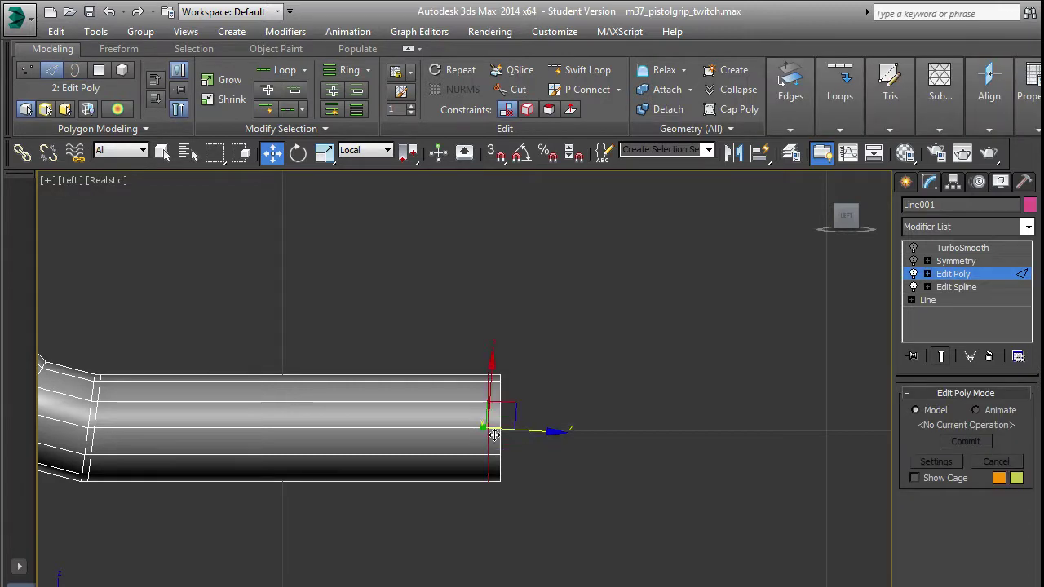
{"action": "left_click_drag", "start_coordinate": [551, 431], "coordinate": [564, 430]}
{"action": "left_click", "coordinate": [523, 112]}
{"action": "left_click", "coordinate": [507, 112]}
{"action": "scroll", "coordinate": [579, 274], "scroll_direction": "down", "scroll_amount": 3}
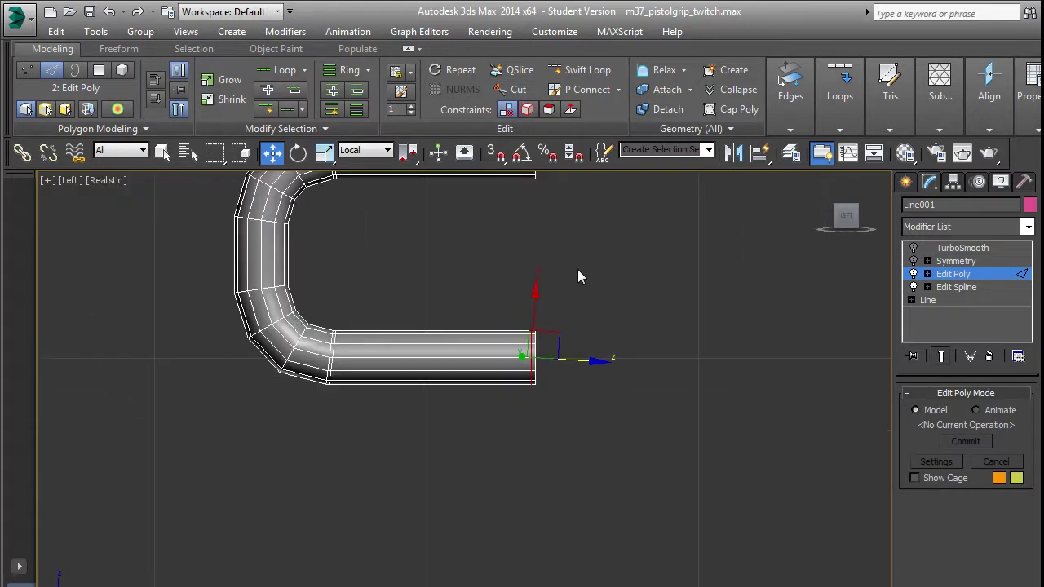
Leave edge editing, turn Symmetry back on to close the loop, and end Line001's isolation.
{"action": "middle_click_drag", "start_coordinate": [578, 270], "coordinate": [551, 376]}
{"action": "left_click", "coordinate": [961, 276]}
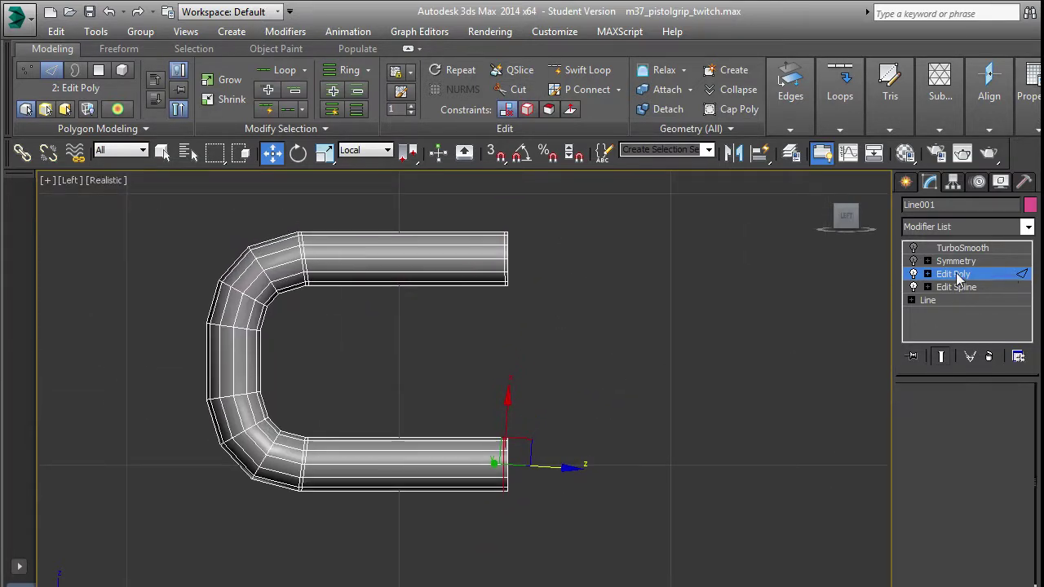
{"action": "left_click", "coordinate": [914, 262]}
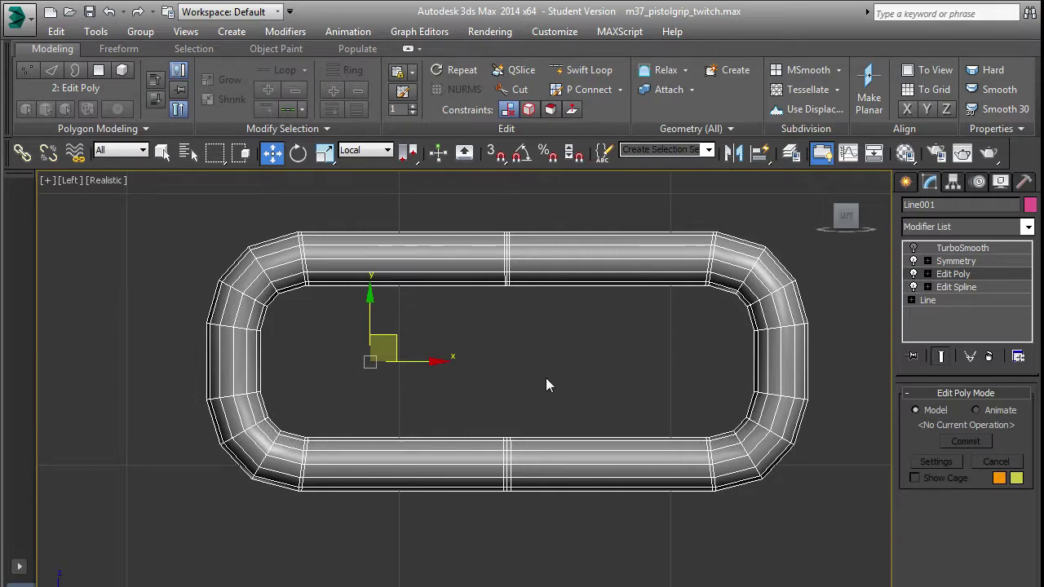
{"action": "middle_click_drag", "start_coordinate": [547, 380], "coordinate": [551, 381]}
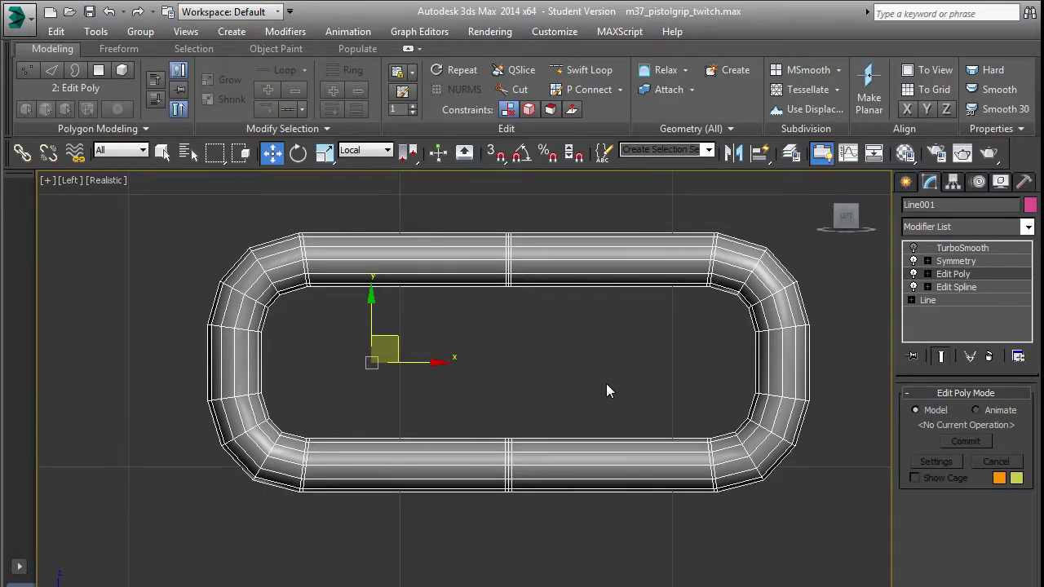
{"action": "key", "text": "alt+q"}
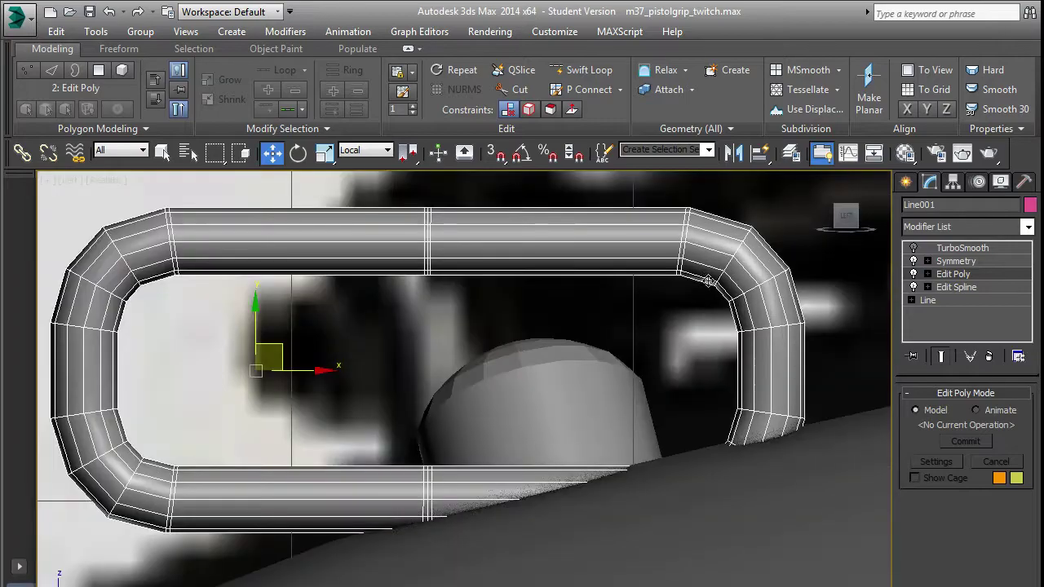
In the Perspective view, move Line001 along its local Z and X axes so the loop passes through the peg.
{"action": "middle_click_drag", "start_coordinate": [594, 375], "coordinate": [659, 354]}
{"action": "scroll", "coordinate": [660, 354], "scroll_direction": "down", "scroll_amount": 2}
{"action": "middle_click_drag", "start_coordinate": [584, 346], "coordinate": [685, 380], "text": "alt"}
{"action": "key", "text": "p"}
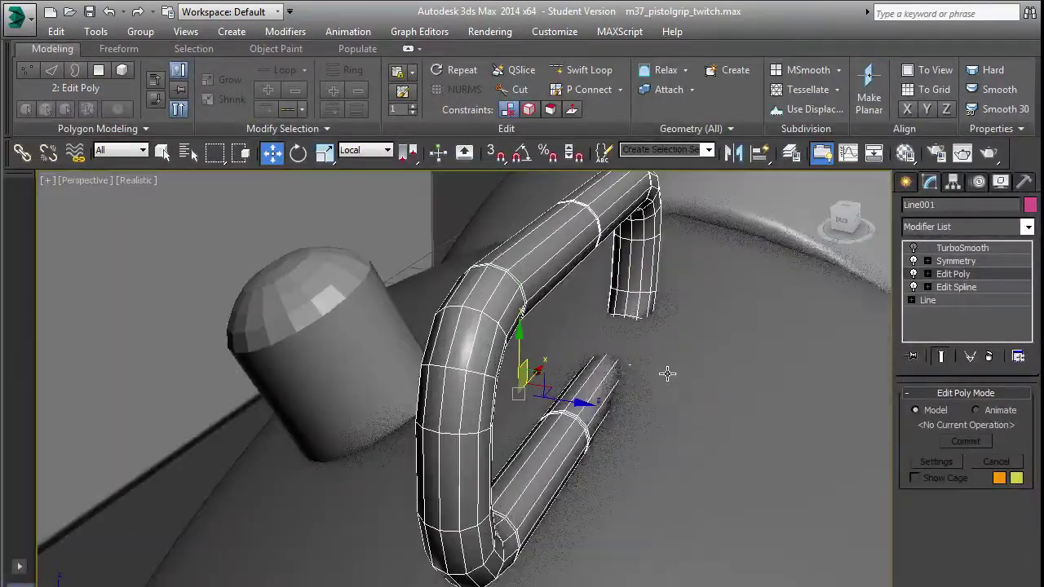
{"action": "scroll", "coordinate": [628, 373], "scroll_direction": "down", "scroll_amount": 4}
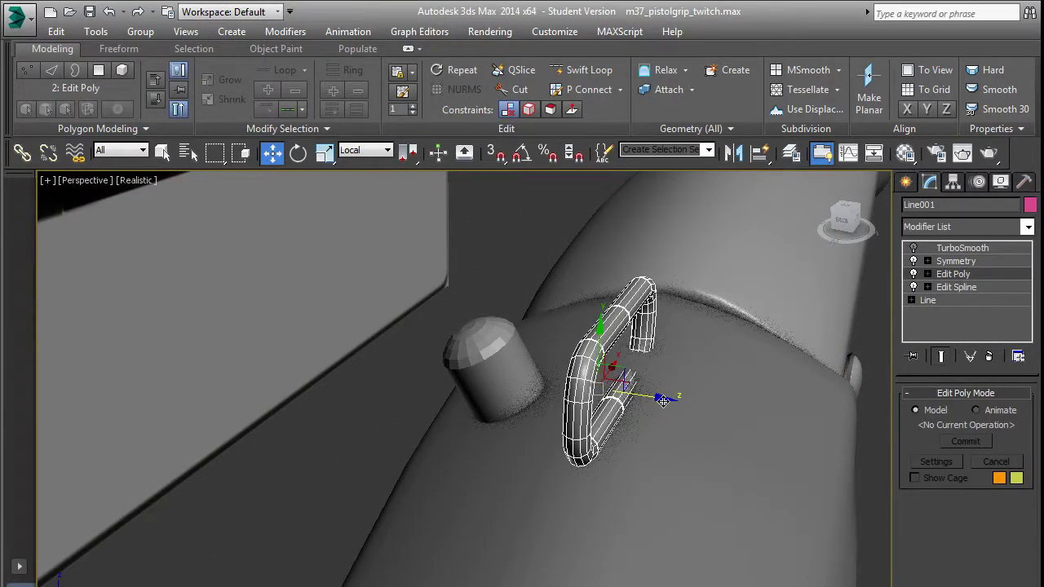
{"action": "left_click_drag", "start_coordinate": [663, 401], "coordinate": [561, 384]}
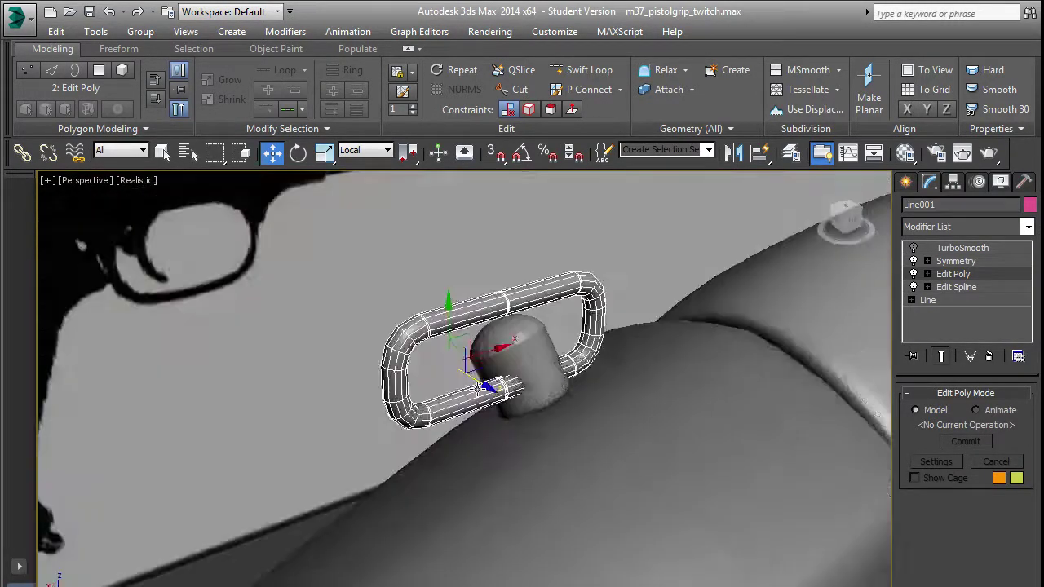
{"action": "middle_click_drag", "start_coordinate": [478, 389], "coordinate": [433, 377], "text": "alt"}
{"action": "left_click_drag", "start_coordinate": [498, 354], "coordinate": [540, 352]}
{"action": "middle_click_drag", "start_coordinate": [540, 352], "coordinate": [606, 375], "text": "alt"}
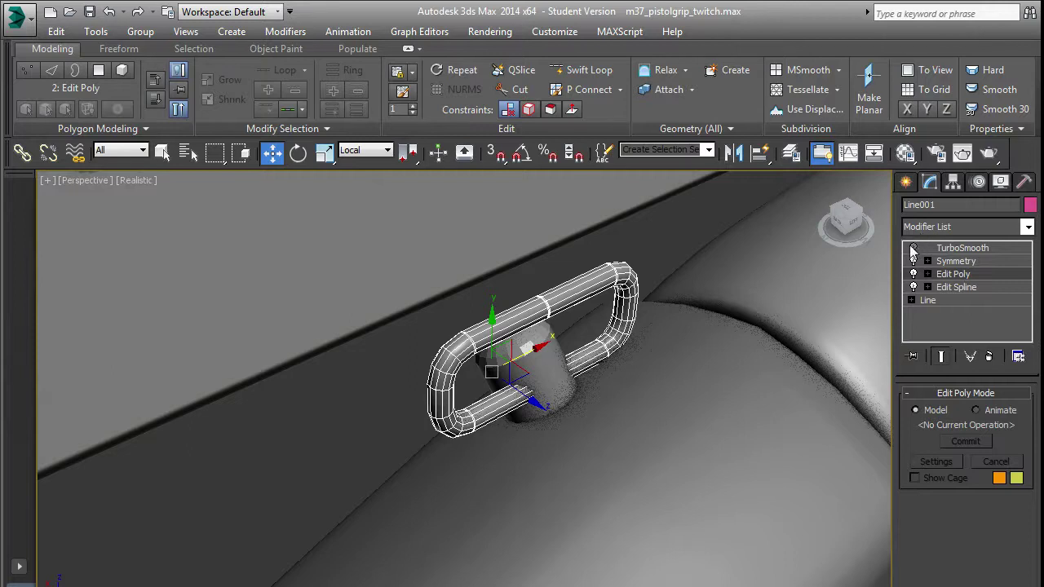
Turn on Line001's TurboSmooth and center its pivot on the loop, affecting the pivot only.
{"action": "left_click", "coordinate": [914, 248]}
{"action": "left_click", "coordinate": [953, 182]}
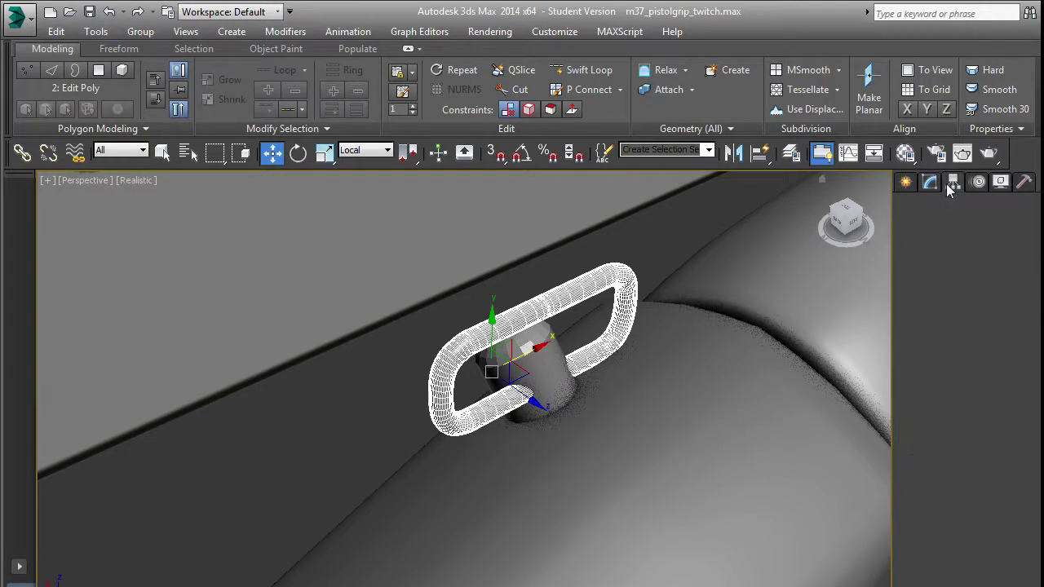
{"action": "left_click", "coordinate": [971, 285]}
{"action": "left_click", "coordinate": [979, 370]}
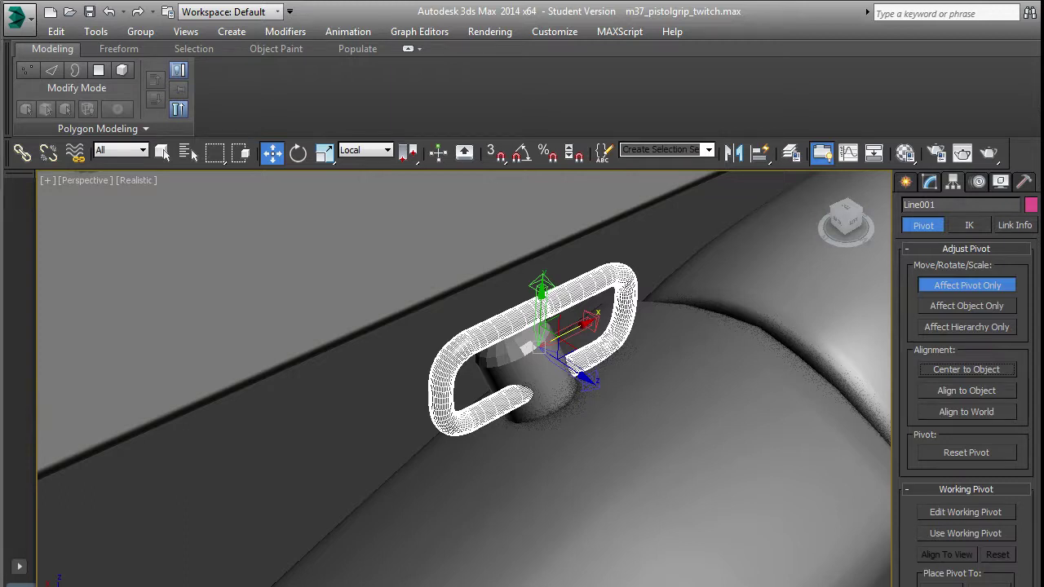
Check the sling loop in the reference photo, return to Line001's modifiers and turn TurboSmooth off.
{"action": "key", "text": "alt+Tab"}
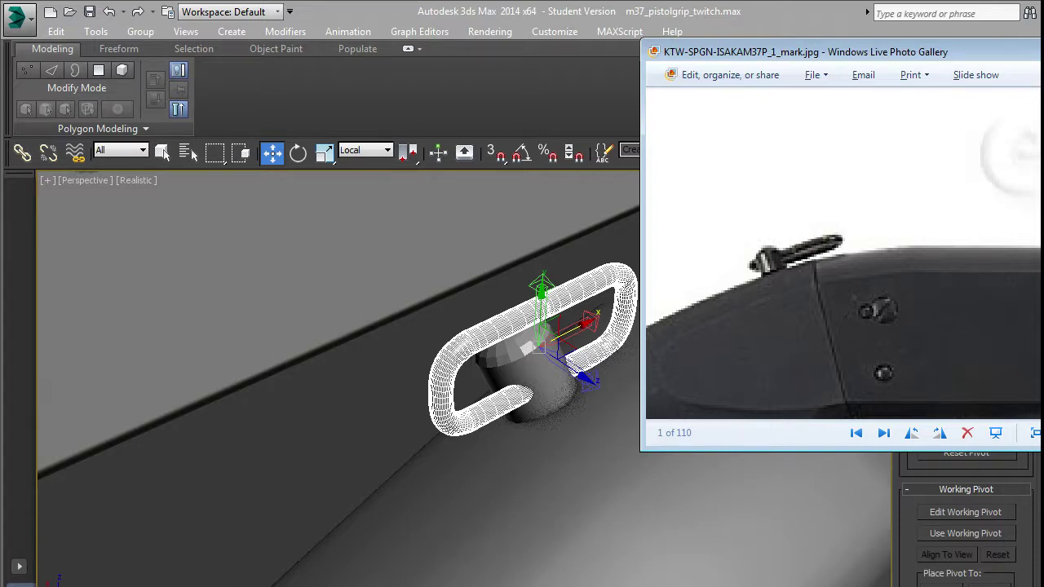
{"action": "key", "text": "alt+Tab"}
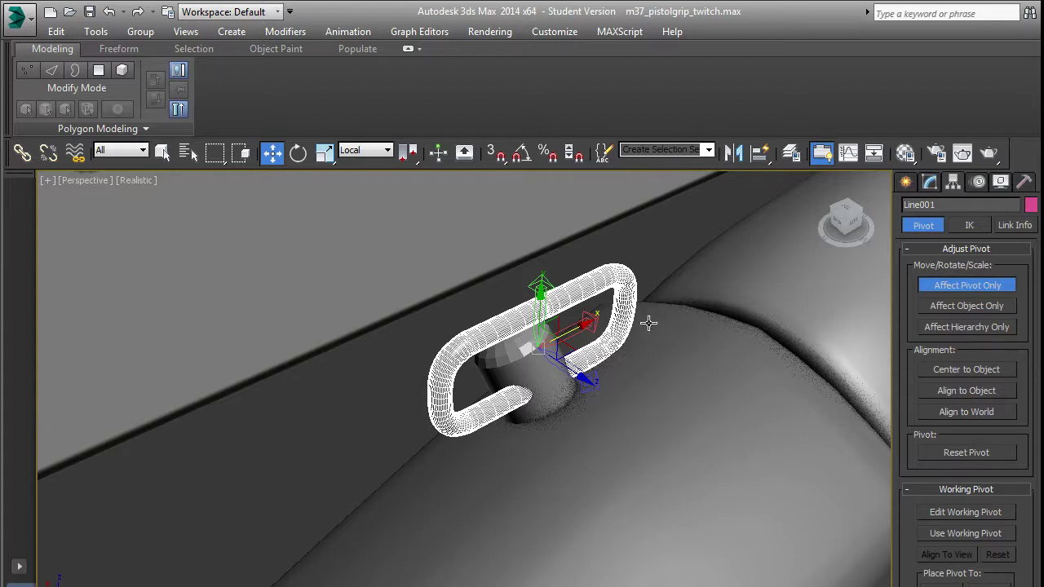
{"action": "left_click", "coordinate": [929, 182]}
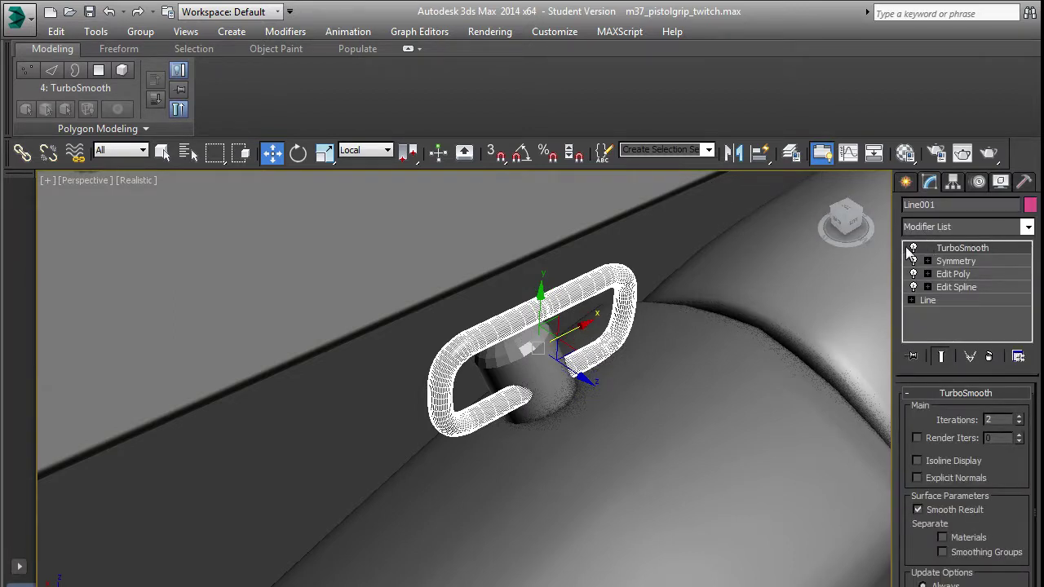
{"action": "left_click", "coordinate": [913, 248]}
Rotate Line001 by 110° about the Y axis to lay the loop flat over the grip, and turn on angle snap.
{"action": "key", "text": "e"}
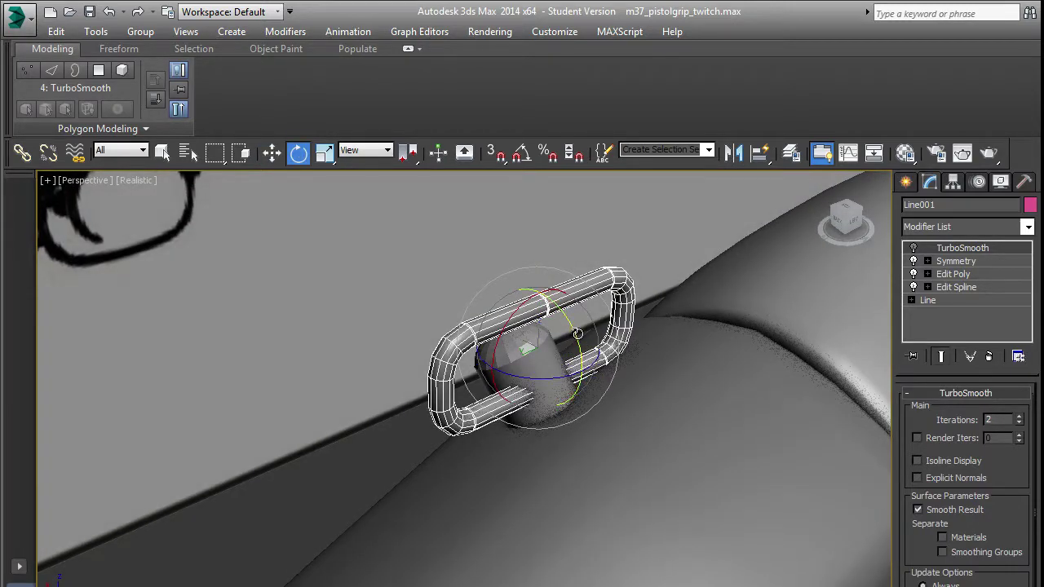
{"action": "left_click_drag", "start_coordinate": [577, 333], "coordinate": [543, 266]}
{"action": "key", "text": "a"}
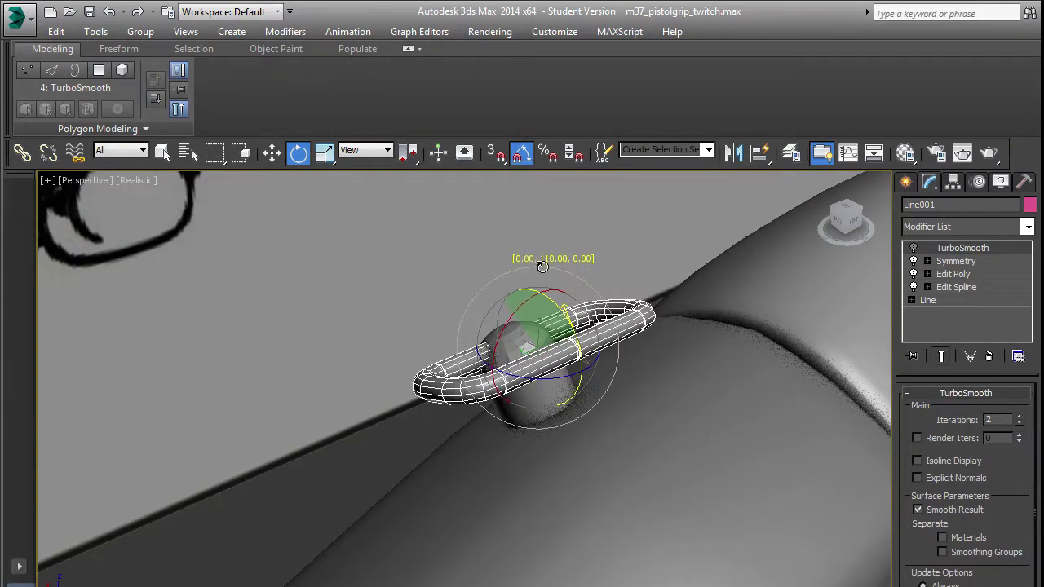
Move Line001 along its local Y, Z and X axes so one long arm of the loop runs through the peg.
{"action": "middle_click_drag", "start_coordinate": [563, 338], "coordinate": [613, 355], "text": "alt"}
{"action": "key", "text": "w"}
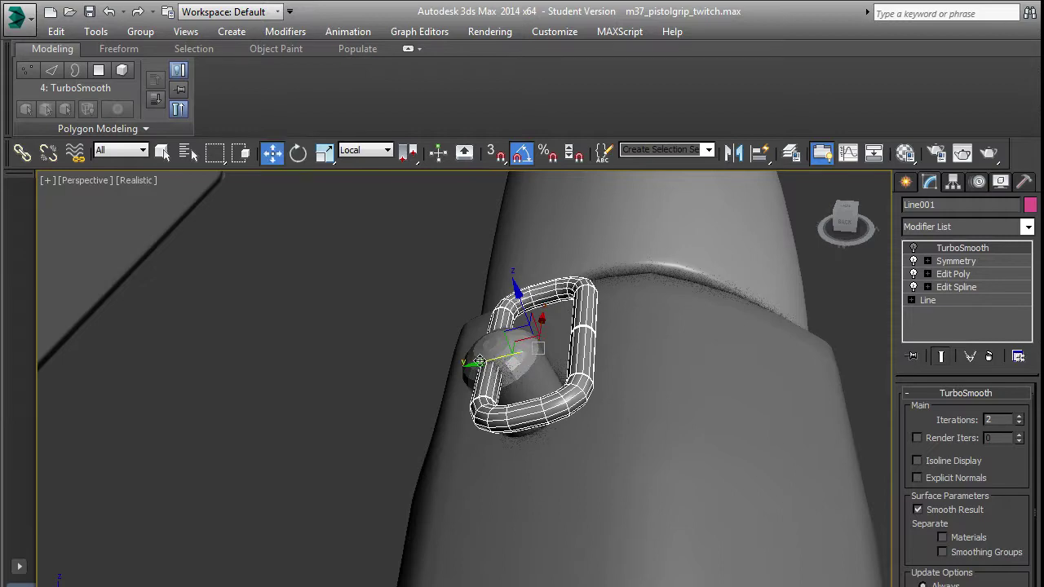
{"action": "left_click_drag", "start_coordinate": [479, 363], "coordinate": [390, 383]}
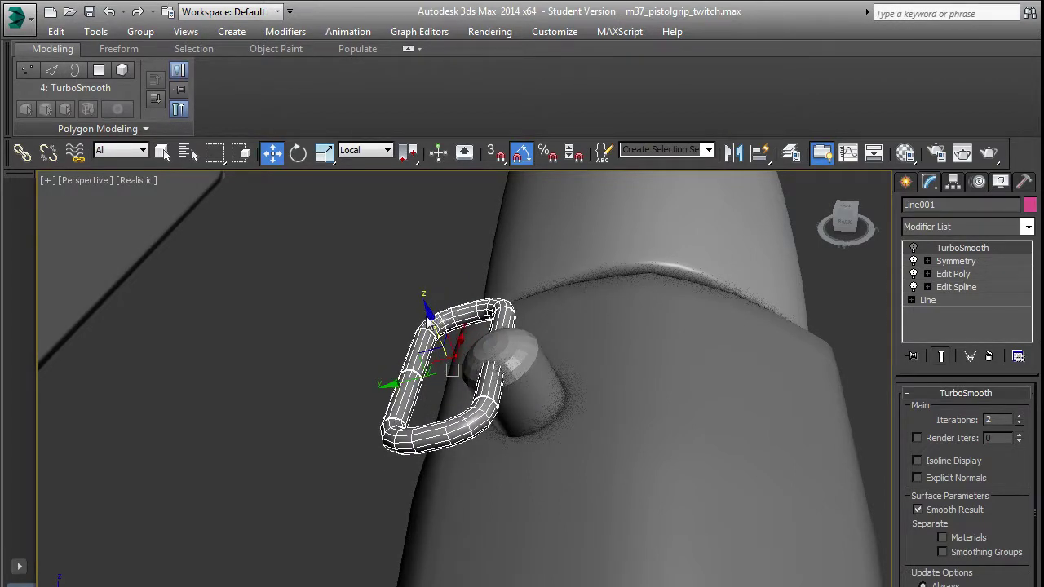
{"action": "left_click_drag", "start_coordinate": [427, 321], "coordinate": [460, 343]}
{"action": "middle_click_drag", "start_coordinate": [560, 340], "coordinate": [395, 362], "text": "alt"}
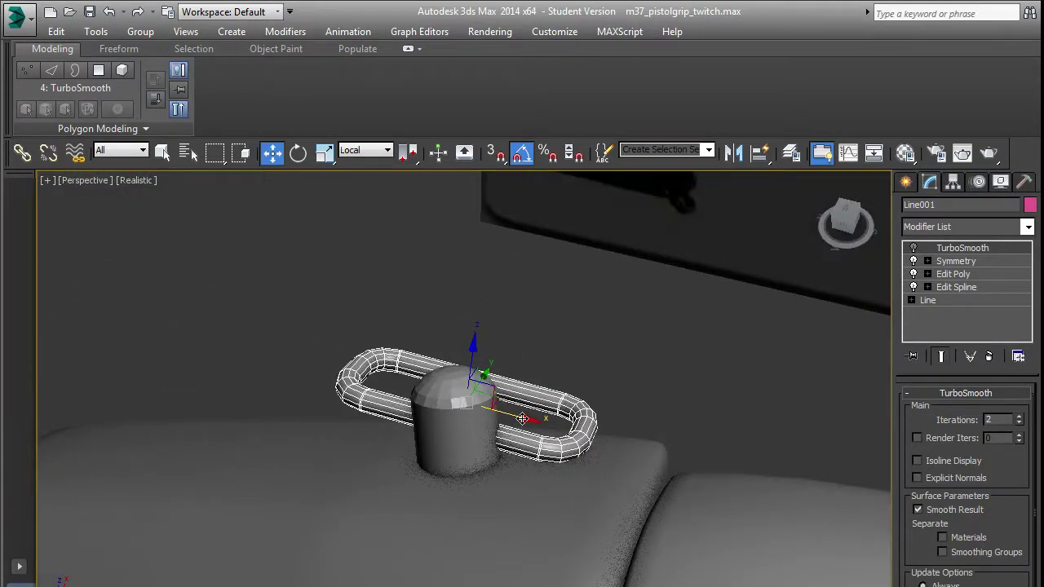
{"action": "left_click_drag", "start_coordinate": [523, 418], "coordinate": [527, 422]}
Tilt Line001 to follow the grip's slope, lower it along its local Z and shift it forward along its local X.
{"action": "middle_click_drag", "start_coordinate": [504, 439], "coordinate": [534, 398], "text": "alt"}
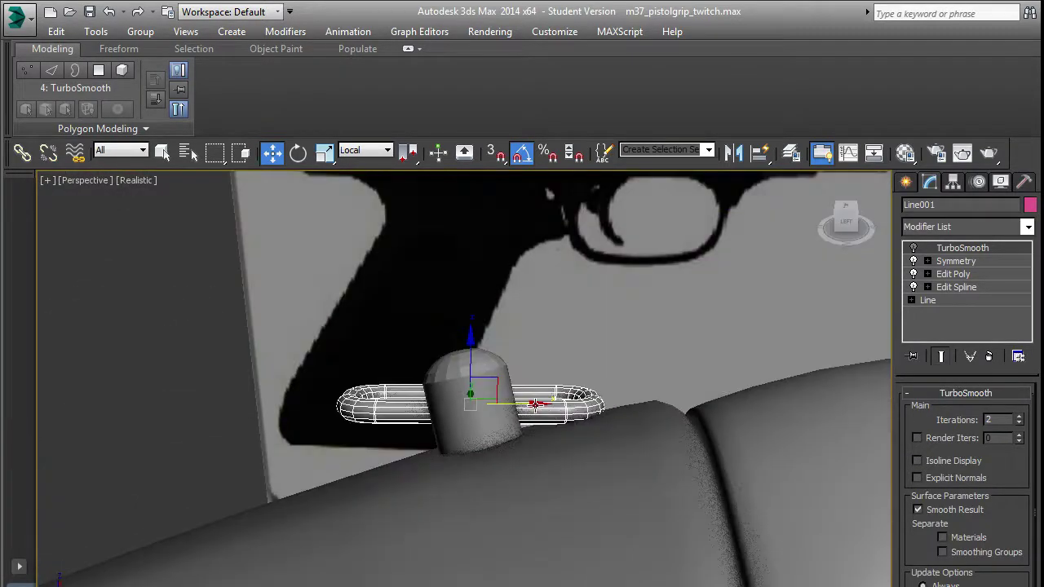
{"action": "key", "text": "e"}
{"action": "left_click_drag", "start_coordinate": [509, 361], "coordinate": [494, 354]}
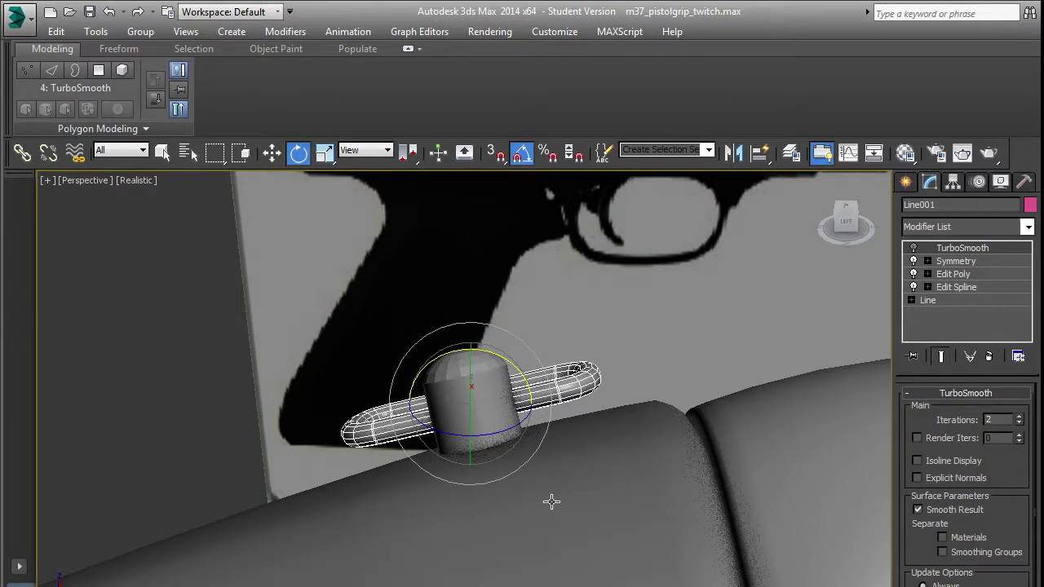
{"action": "key", "text": "w"}
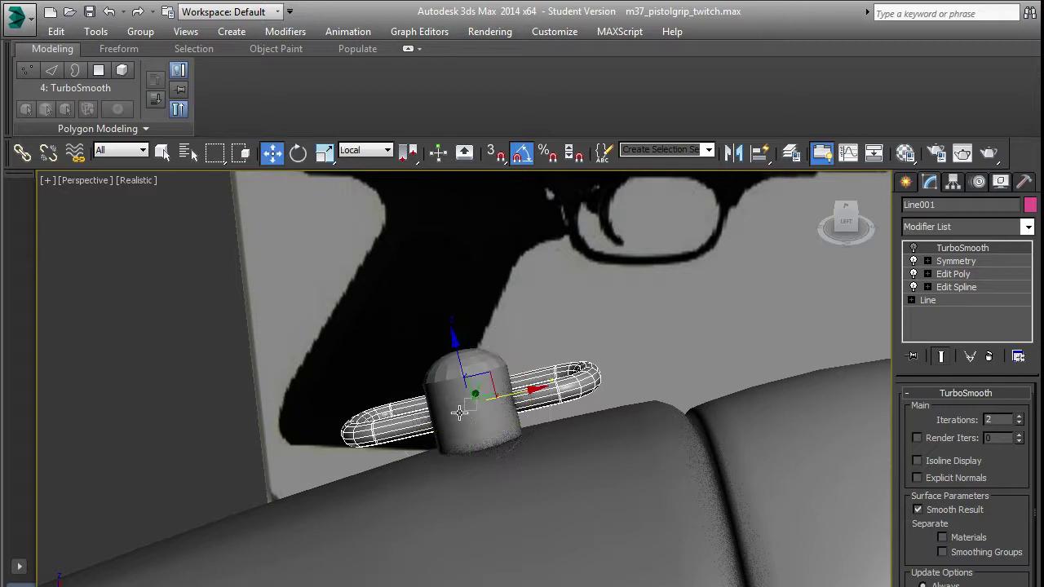
{"action": "left_click_drag", "start_coordinate": [465, 364], "coordinate": [470, 379]}
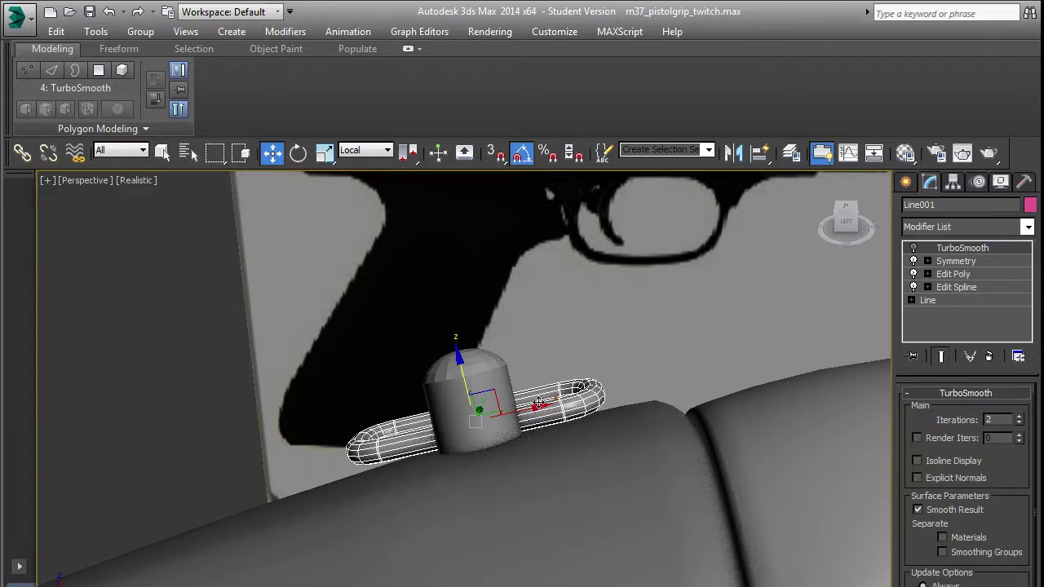
{"action": "left_click_drag", "start_coordinate": [562, 417], "coordinate": [601, 403]}
In the Left view, raise Line001 slightly along its local Z so it sits closer to the reference image's loop.
{"action": "key", "text": "l"}
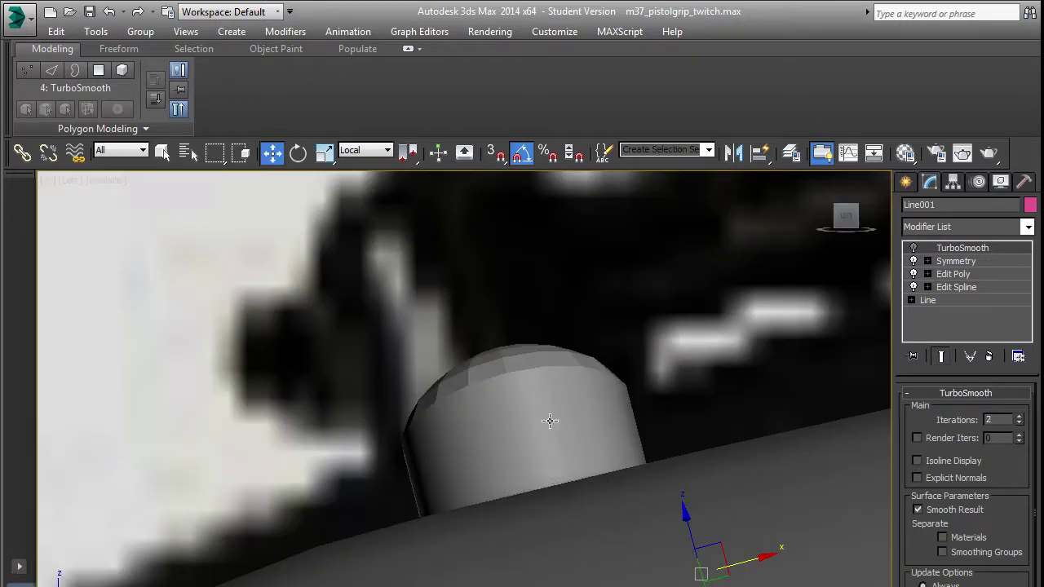
{"action": "scroll", "coordinate": [697, 476], "scroll_direction": "up", "scroll_amount": 2}
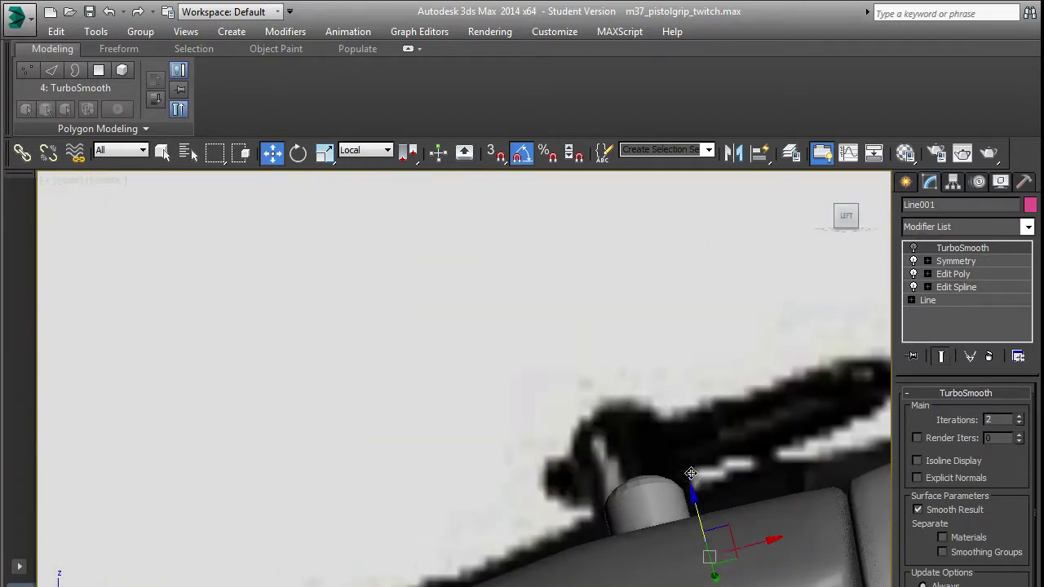
{"action": "scroll", "coordinate": [696, 504], "scroll_direction": "down", "scroll_amount": 3}
{"action": "left_click_drag", "start_coordinate": [693, 487], "coordinate": [690, 471]}
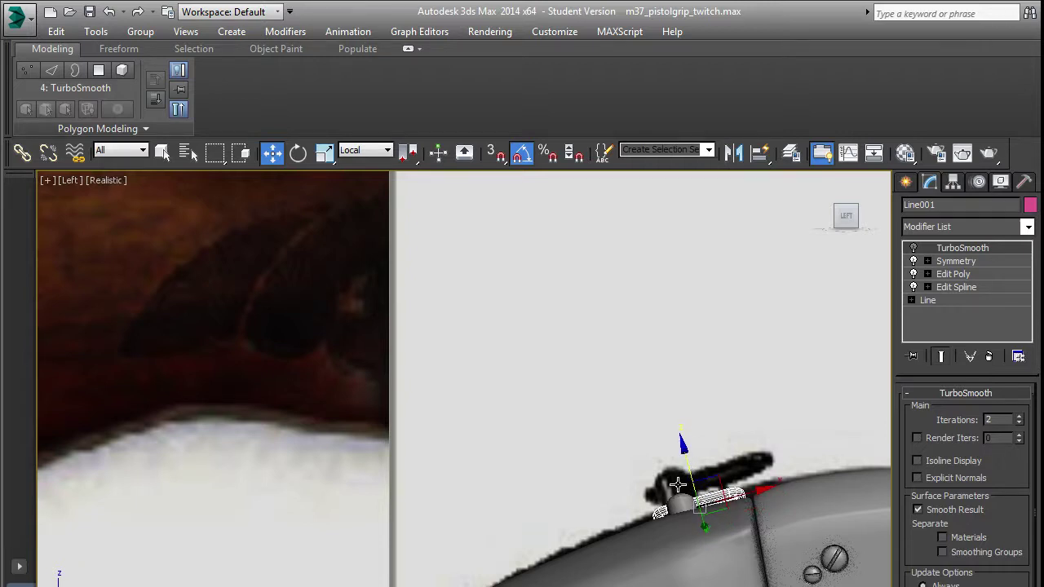
Select the peg Cylinder010 and raise it along its local Z toward the reference image's peg.
{"action": "scroll", "coordinate": [690, 472], "scroll_direction": "up", "scroll_amount": 3}
{"action": "left_click", "coordinate": [588, 482]}
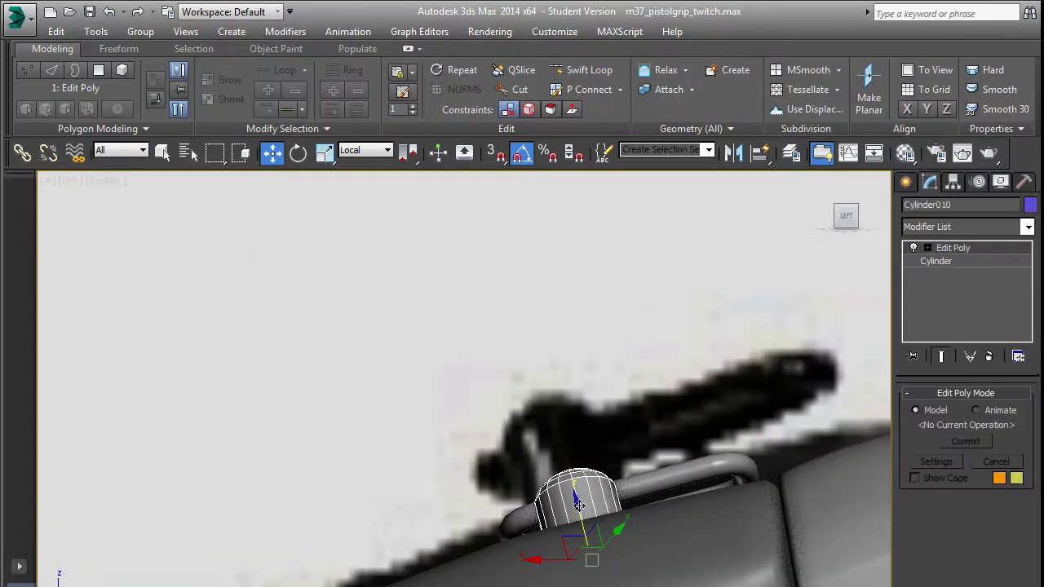
{"action": "left_click_drag", "start_coordinate": [575, 505], "coordinate": [567, 480]}
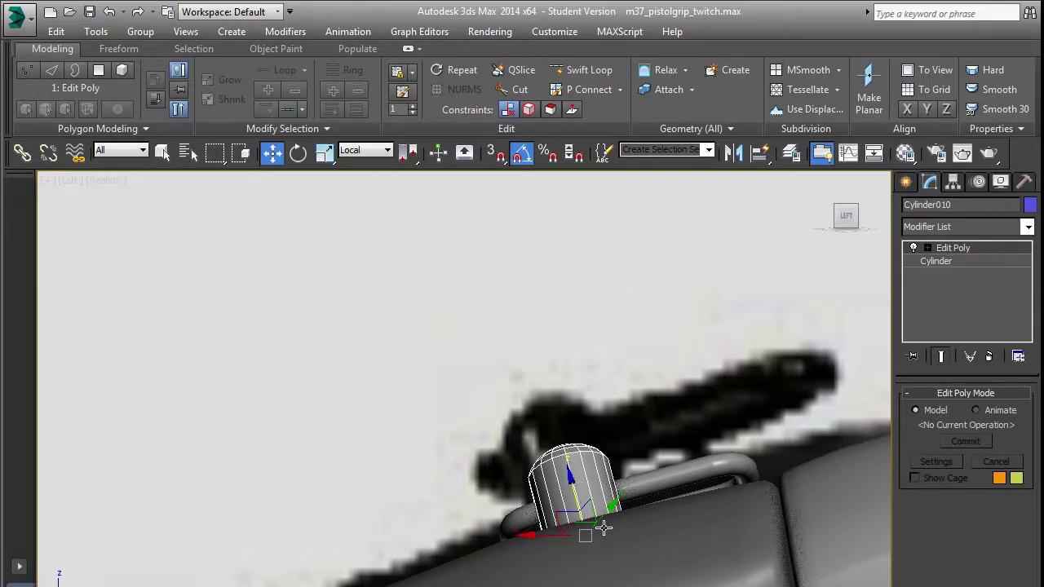
Extend Cylinder010 into the grip by moving its bottom polygon down along local Z, and leave polygon editing.
{"action": "key", "text": "z"}
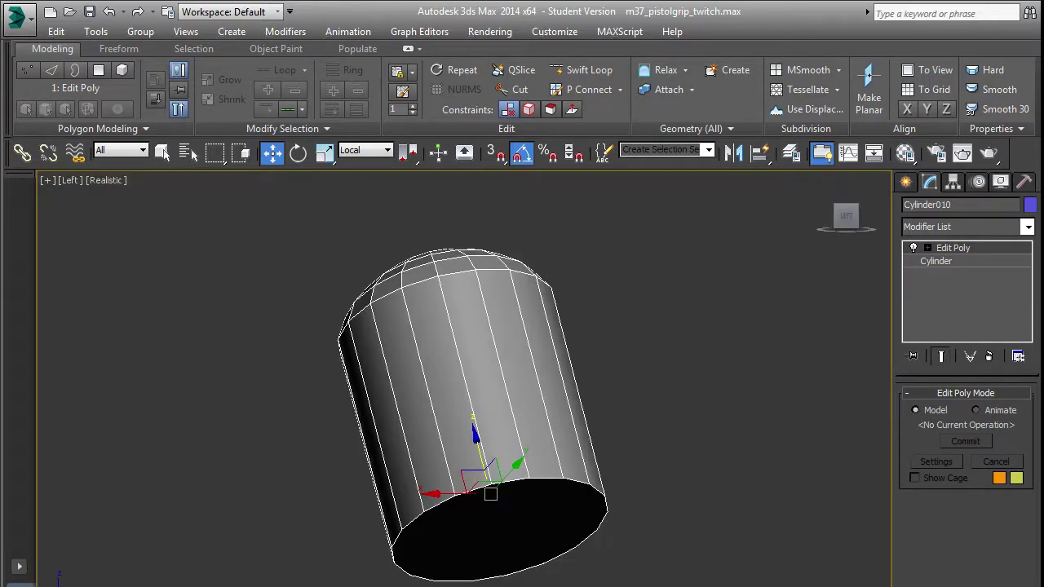
{"action": "key", "text": "4"}
{"action": "left_click_drag", "start_coordinate": [509, 564], "coordinate": [514, 581]}
{"action": "right_click", "coordinate": [617, 491]}
{"action": "left_click", "coordinate": [657, 363]}
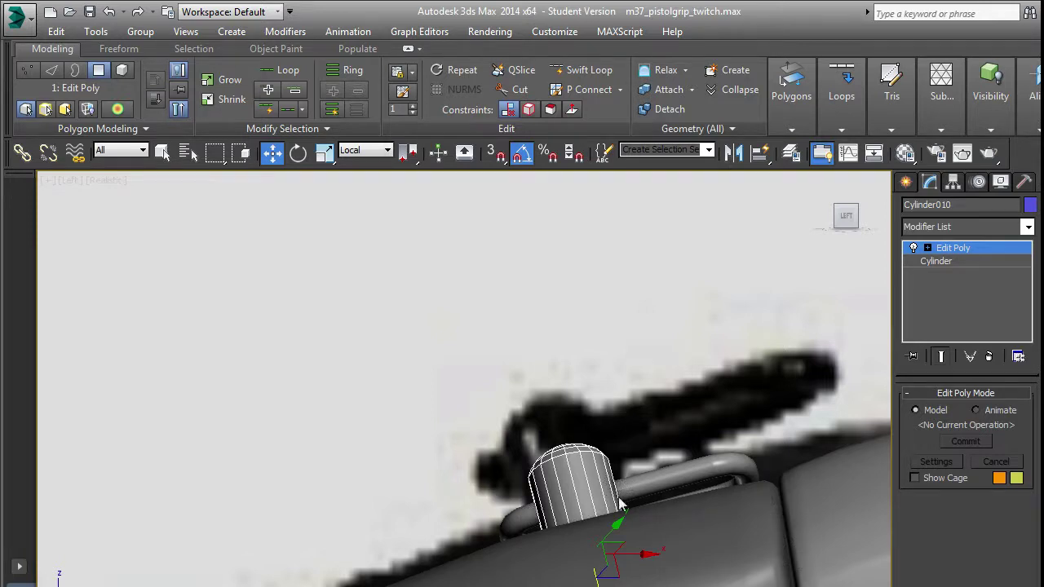
{"action": "scroll", "coordinate": [631, 492], "scroll_direction": "down", "scroll_amount": 2}
{"action": "key", "text": "p"}
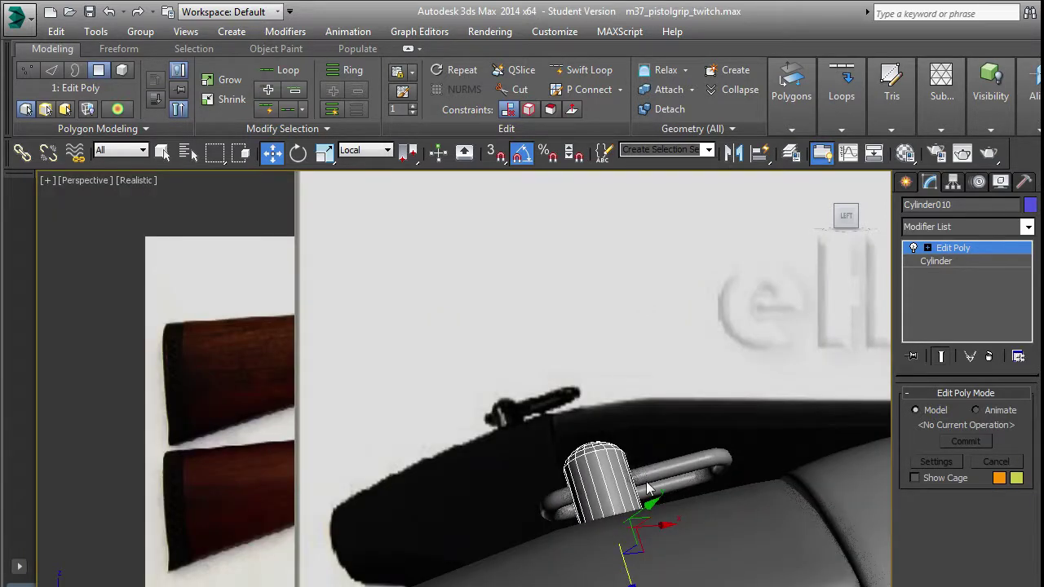
{"action": "middle_click_drag", "start_coordinate": [635, 472], "coordinate": [819, 415], "text": "alt"}
{"action": "left_click", "coordinate": [1017, 251]}
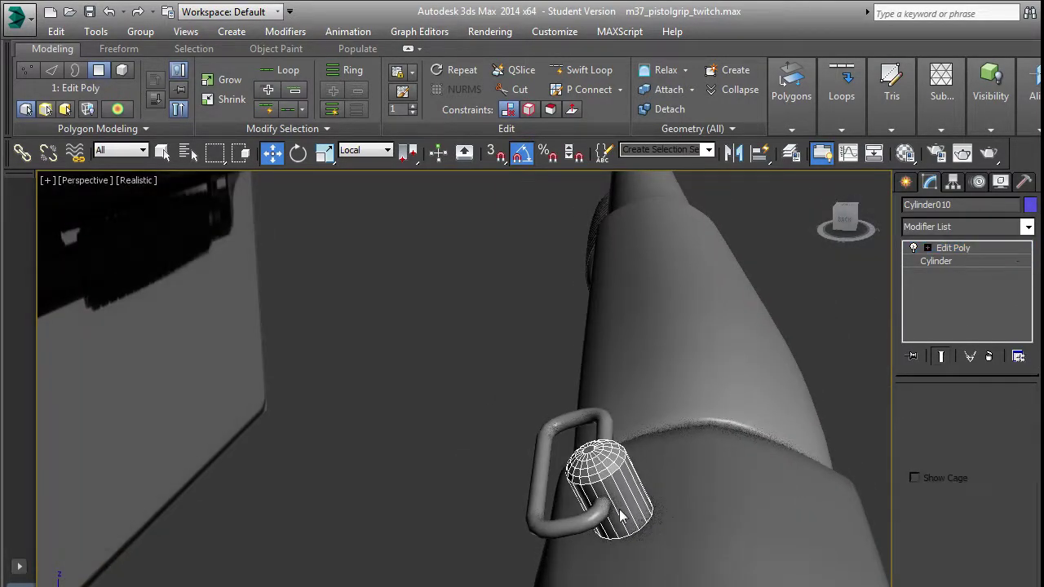
Lower Line001 along its local Z toward the peg's base and check its height against the reference in the Left view.
{"action": "left_click", "coordinate": [568, 520]}
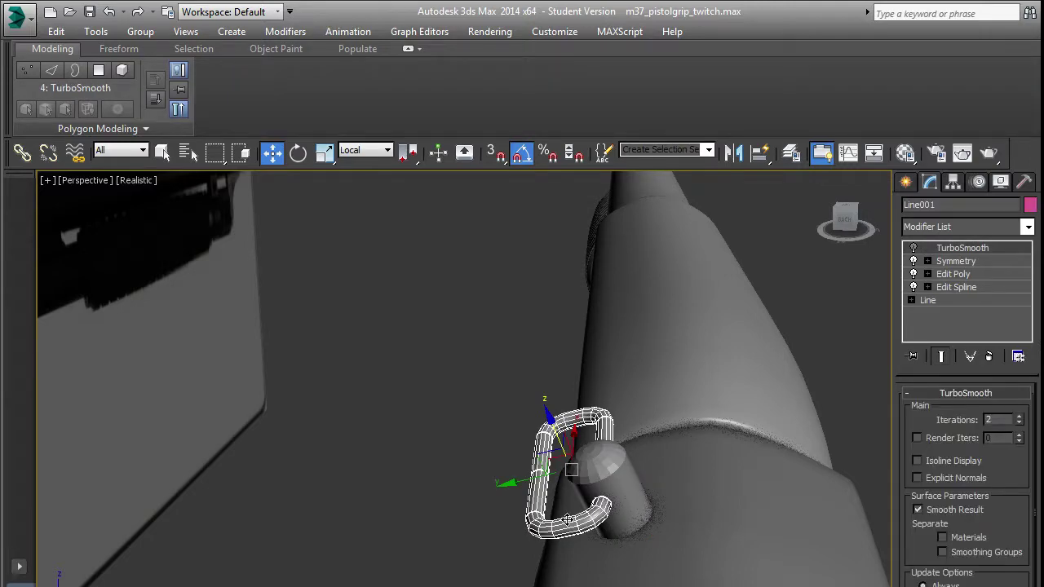
{"action": "middle_click_drag", "start_coordinate": [569, 520], "coordinate": [575, 411], "text": "alt"}
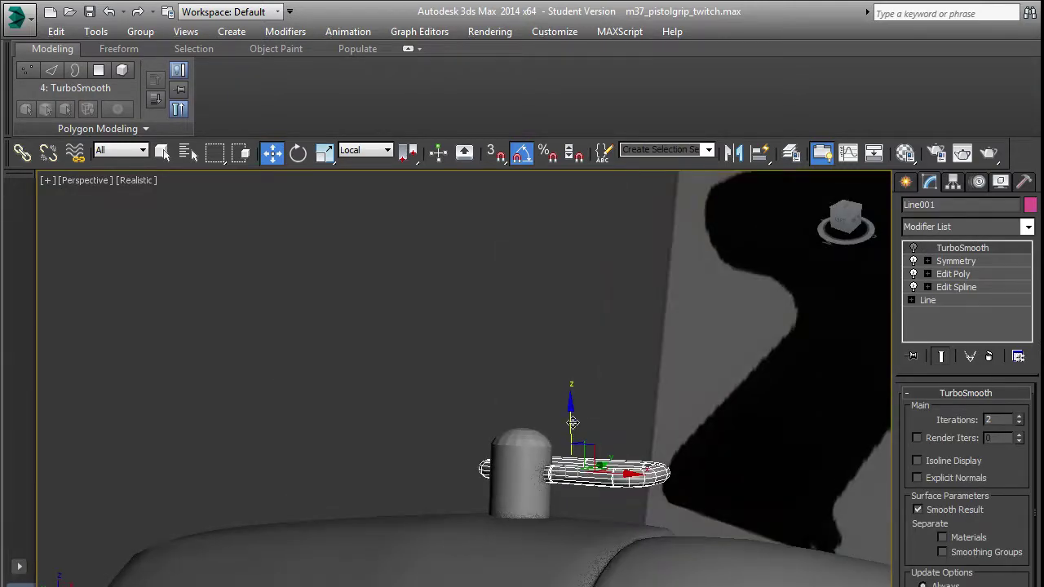
{"action": "left_click_drag", "start_coordinate": [573, 422], "coordinate": [576, 436]}
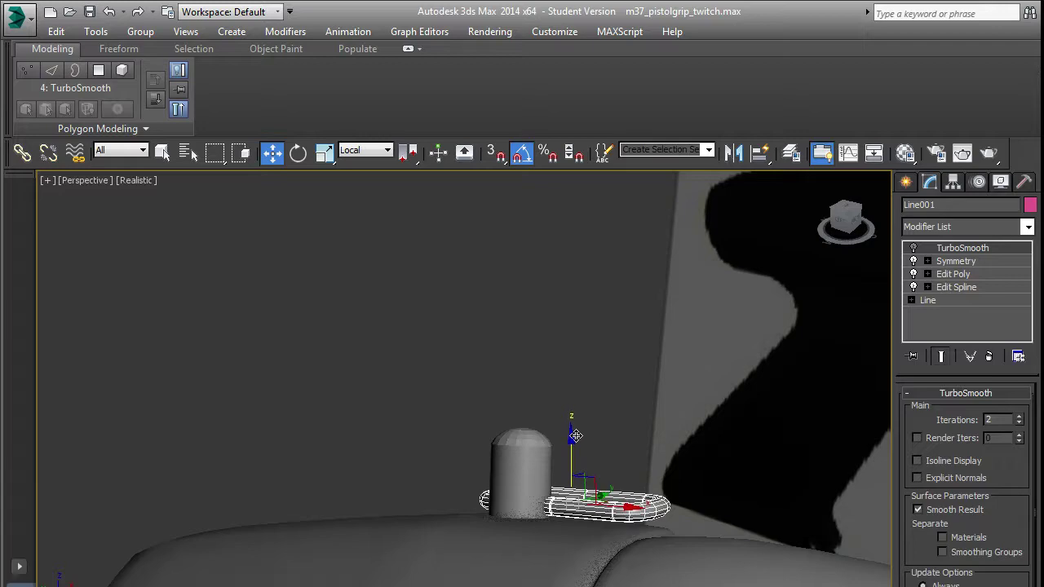
{"action": "key", "text": "l"}
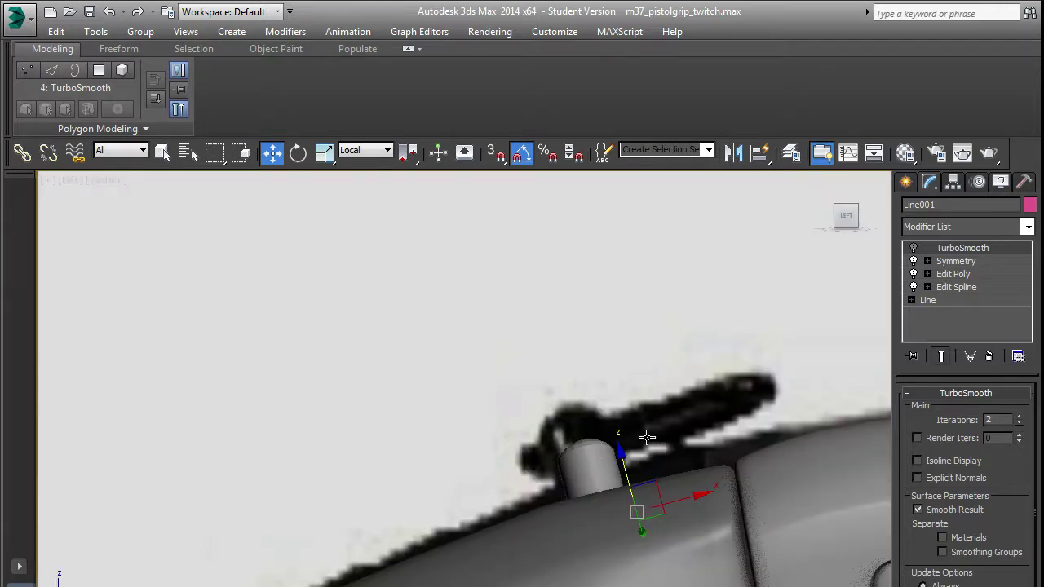
{"action": "scroll", "coordinate": [593, 535], "scroll_direction": "down", "scroll_amount": 2}
{"action": "scroll", "coordinate": [619, 518], "scroll_direction": "up", "scroll_amount": 3}
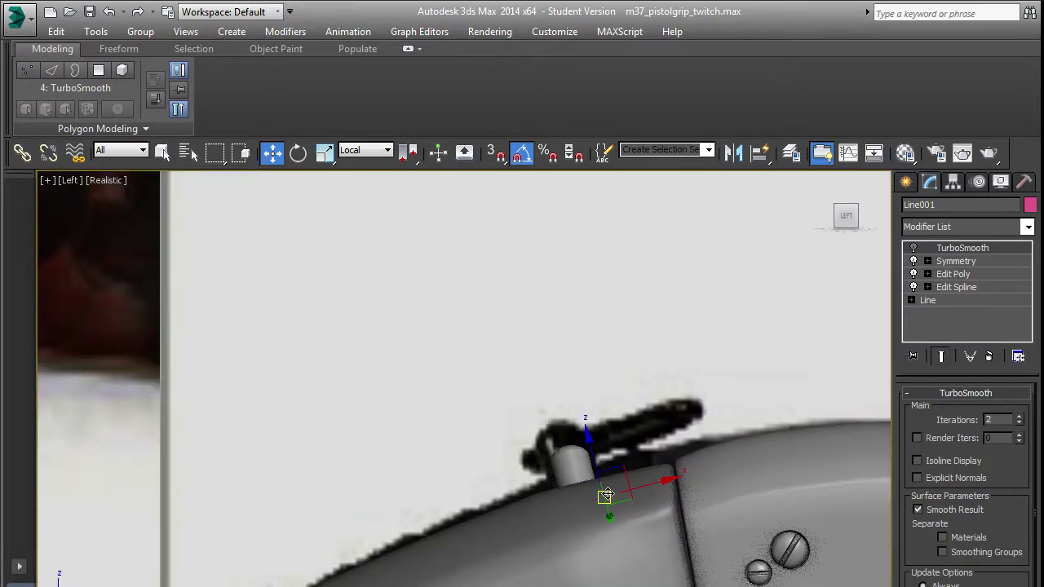
In the Perspective view, roll Line001 sideways around the peg so the loop tilts with the grip's rounded surface.
{"action": "middle_click_drag", "start_coordinate": [610, 501], "coordinate": [656, 512], "text": "alt"}
{"action": "key", "text": "p"}
{"action": "middle_click_drag", "start_coordinate": [587, 500], "coordinate": [491, 522]}
{"action": "scroll", "coordinate": [609, 501], "scroll_direction": "up", "scroll_amount": 4}
{"action": "scroll", "coordinate": [484, 566], "scroll_direction": "down", "scroll_amount": 3}
{"action": "middle_click_drag", "start_coordinate": [491, 522], "coordinate": [447, 515]}
{"action": "scroll", "coordinate": [523, 556], "scroll_direction": "up", "scroll_amount": 3}
{"action": "middle_click_drag", "start_coordinate": [523, 556], "coordinate": [522, 545]}
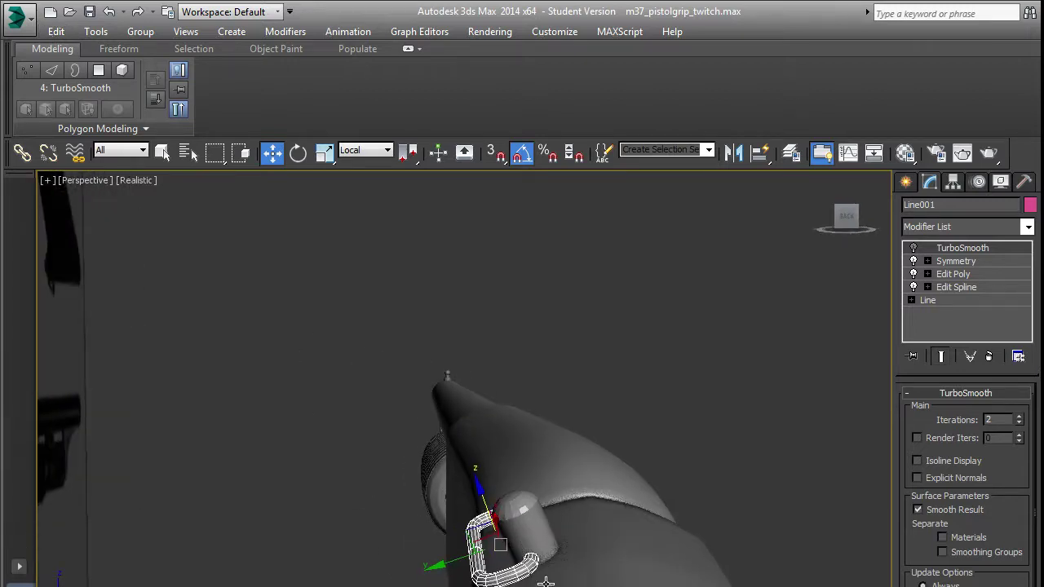
{"action": "left_click", "coordinate": [532, 569]}
{"action": "left_click_drag", "start_coordinate": [481, 507], "coordinate": [460, 501]}
{"action": "key", "text": "e"}
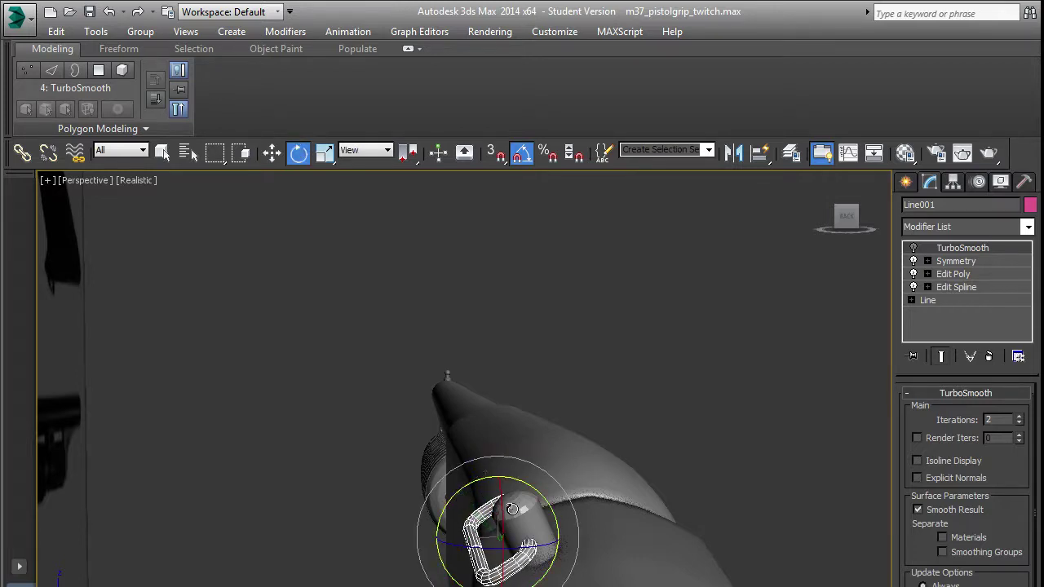
{"action": "key", "text": "w"}
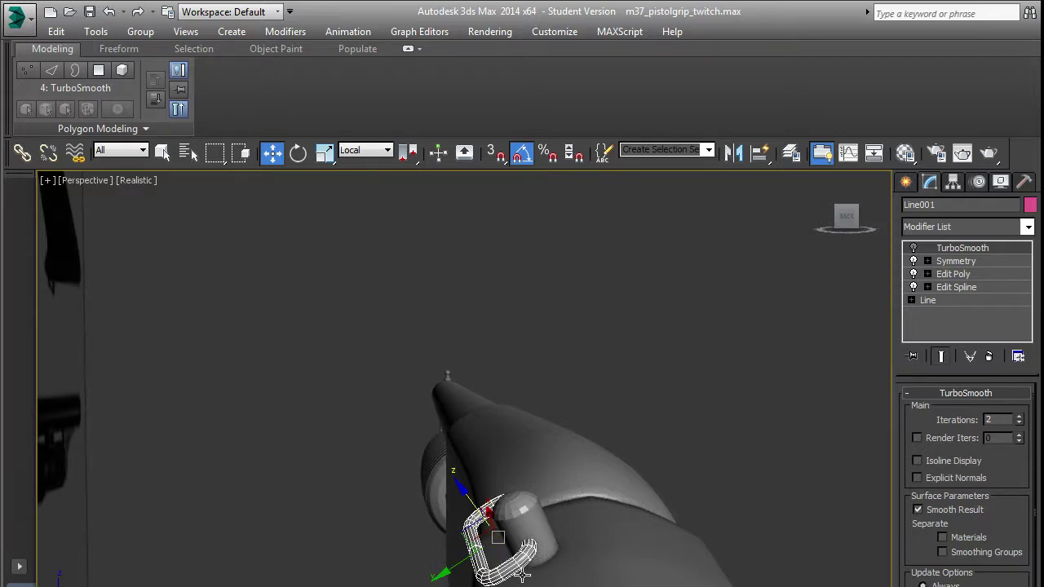
Adjust Line001 along its local Z so the loop rests close to the grip around the peg's base.
{"action": "middle_click_drag", "start_coordinate": [522, 576], "coordinate": [612, 557], "text": "alt"}
{"action": "left_click_drag", "start_coordinate": [449, 527], "coordinate": [483, 536]}
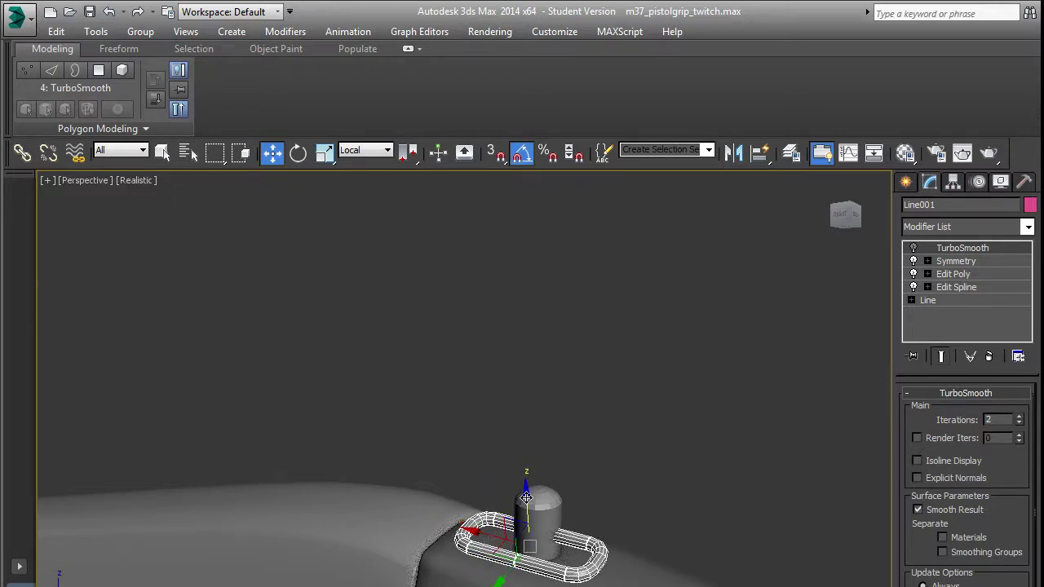
{"action": "left_click_drag", "start_coordinate": [527, 497], "coordinate": [524, 502]}
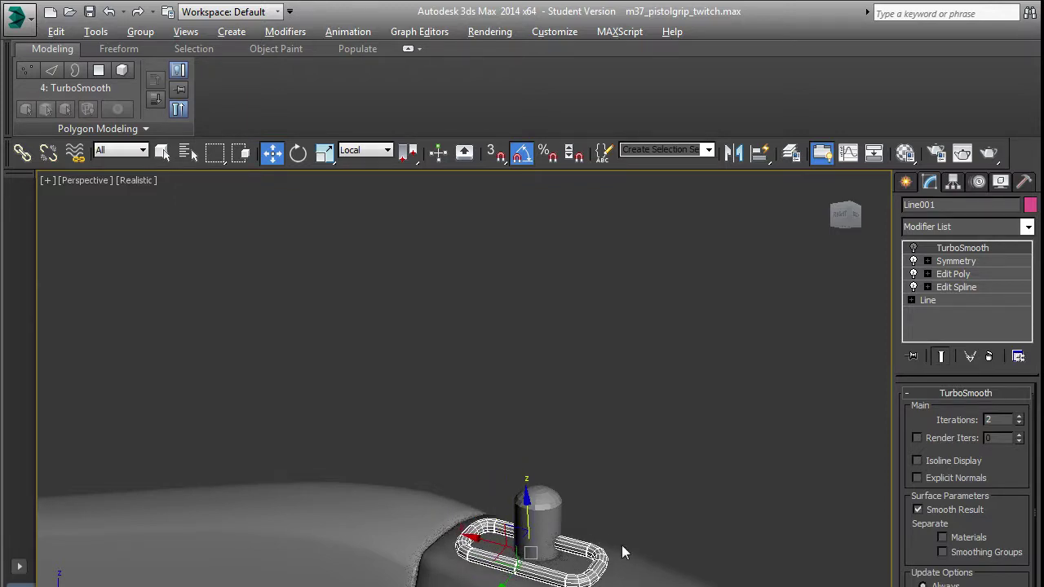
Scale the peg, Cylinder010, up slightly on its own with uniform scaling.
{"action": "middle_click_drag", "start_coordinate": [625, 552], "coordinate": [549, 560], "text": "alt"}
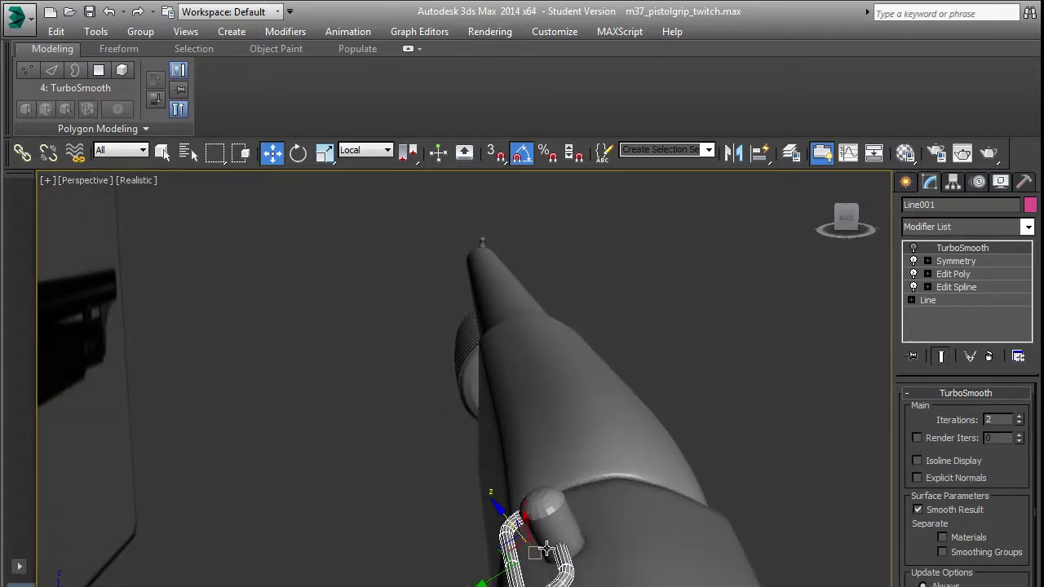
{"action": "middle_click_drag", "start_coordinate": [609, 494], "coordinate": [636, 422], "text": "alt"}
{"action": "middle_click_drag", "start_coordinate": [598, 460], "coordinate": [588, 533], "text": "alt"}
{"action": "scroll", "coordinate": [631, 460], "scroll_direction": "up", "scroll_amount": 2}
{"action": "scroll", "coordinate": [611, 495], "scroll_direction": "down", "scroll_amount": 2}
{"action": "left_click", "coordinate": [551, 533], "text": "ctrl"}
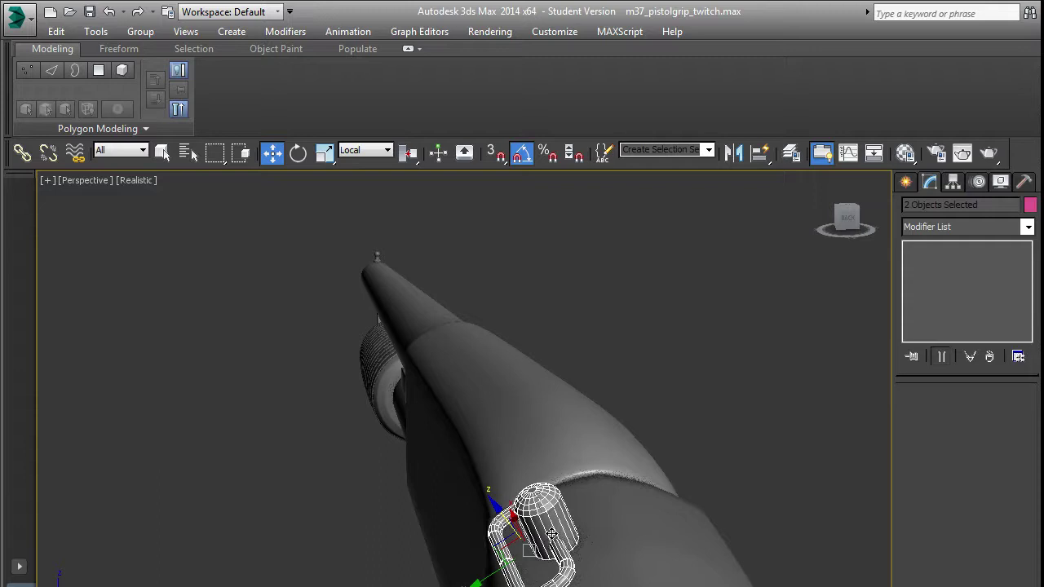
{"action": "key", "text": "r"}
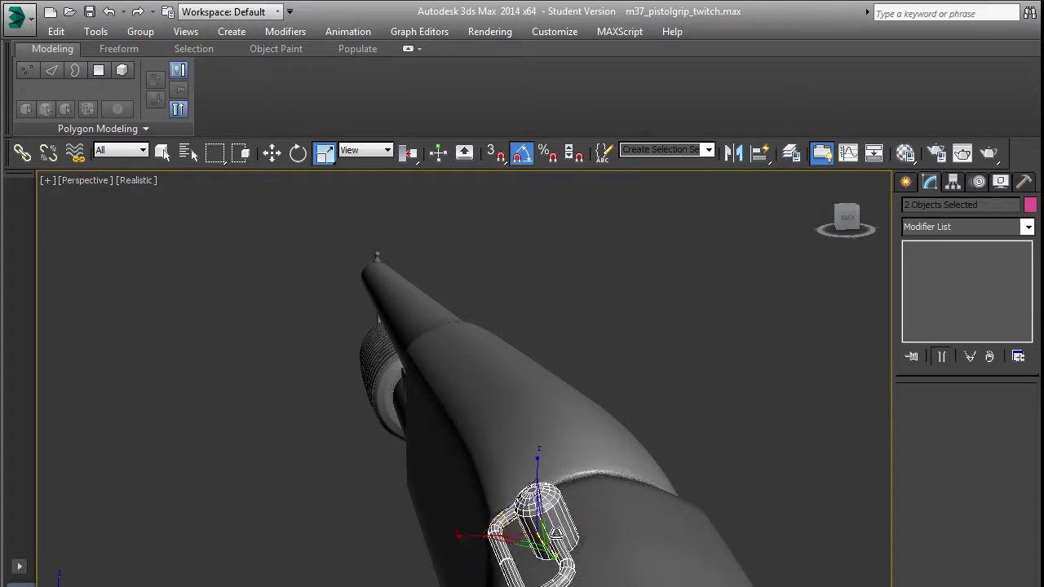
{"action": "left_click", "coordinate": [560, 520]}
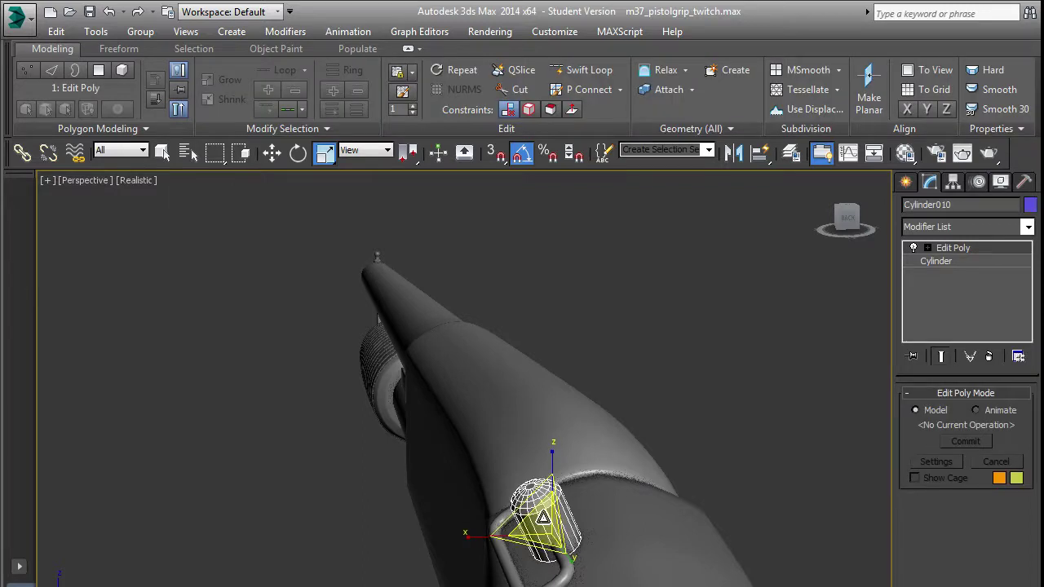
Enlarge Line001 uniformly around the peg and shift it sideways along its local Y axis.
{"action": "left_click", "coordinate": [506, 562]}
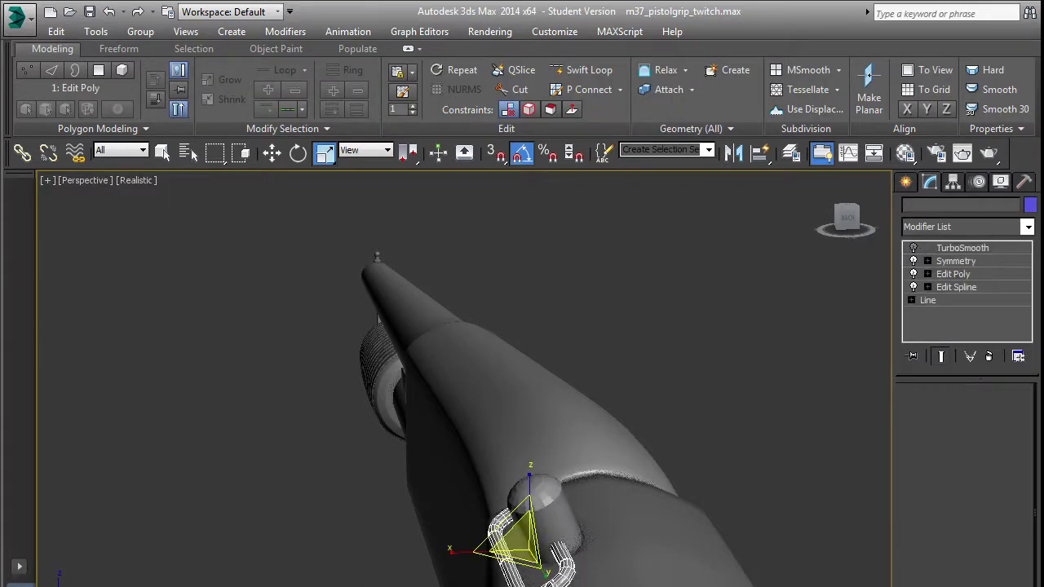
{"action": "left_click_drag", "start_coordinate": [525, 543], "coordinate": [481, 438]}
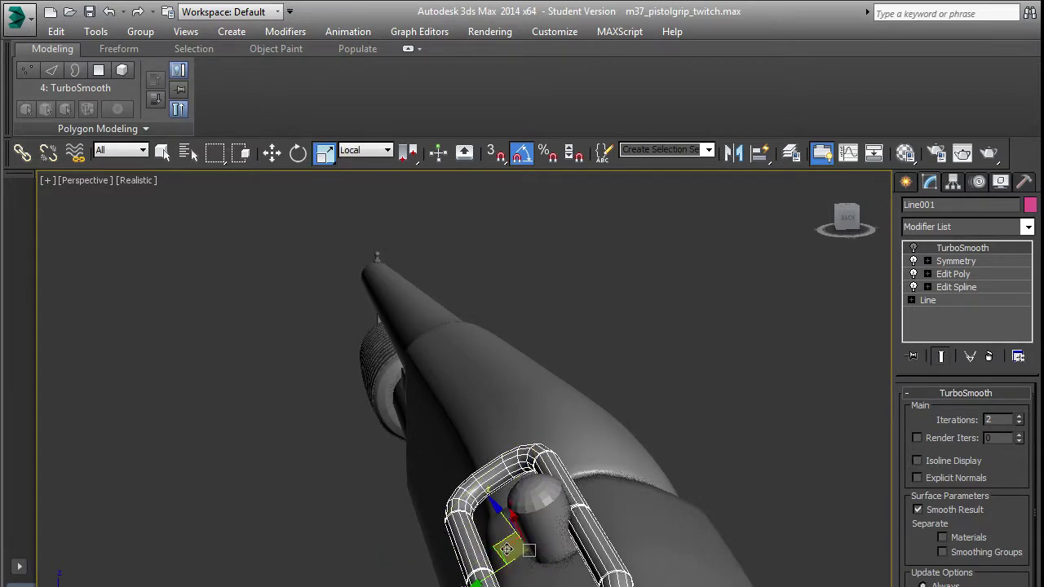
{"action": "key", "text": "w"}
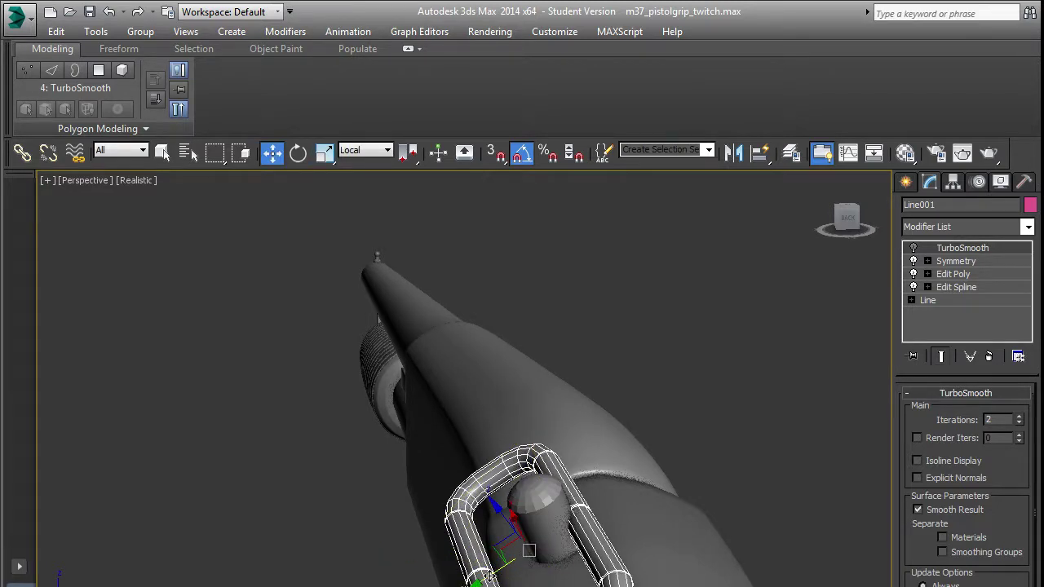
{"action": "left_click_drag", "start_coordinate": [507, 550], "coordinate": [483, 565]}
Scale Line001 down slightly and reposition it in its local axes so its two ends meet the peg's sides.
{"action": "middle_click_drag", "start_coordinate": [493, 584], "coordinate": [472, 571], "text": "alt"}
{"action": "scroll", "coordinate": [484, 555], "scroll_direction": "up", "scroll_amount": 2}
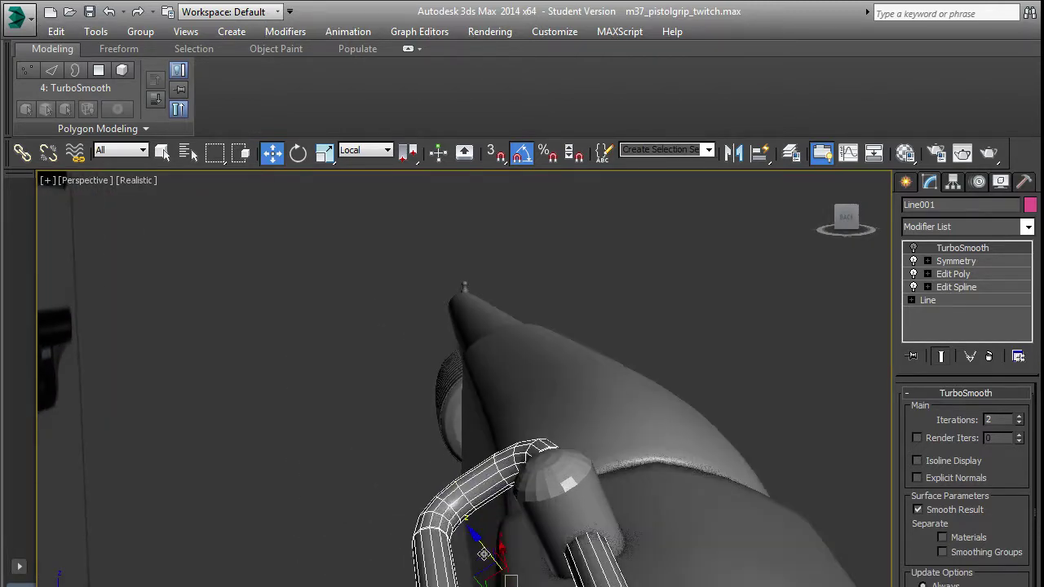
{"action": "key", "text": "r"}
{"action": "left_click_drag", "start_coordinate": [492, 574], "coordinate": [492, 586]}
{"action": "key", "text": "w"}
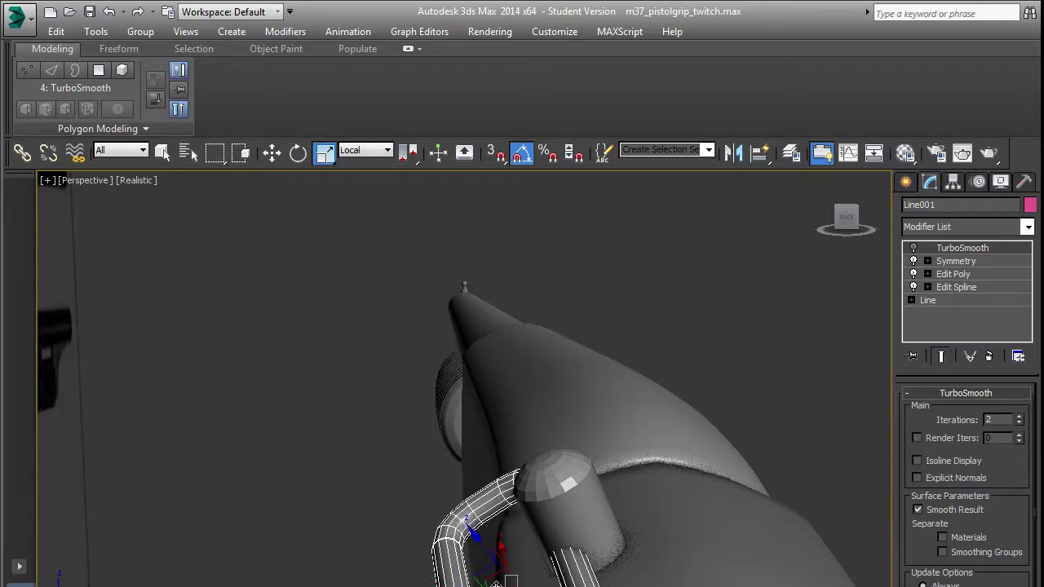
{"action": "middle_click_drag", "start_coordinate": [496, 584], "coordinate": [492, 569]}
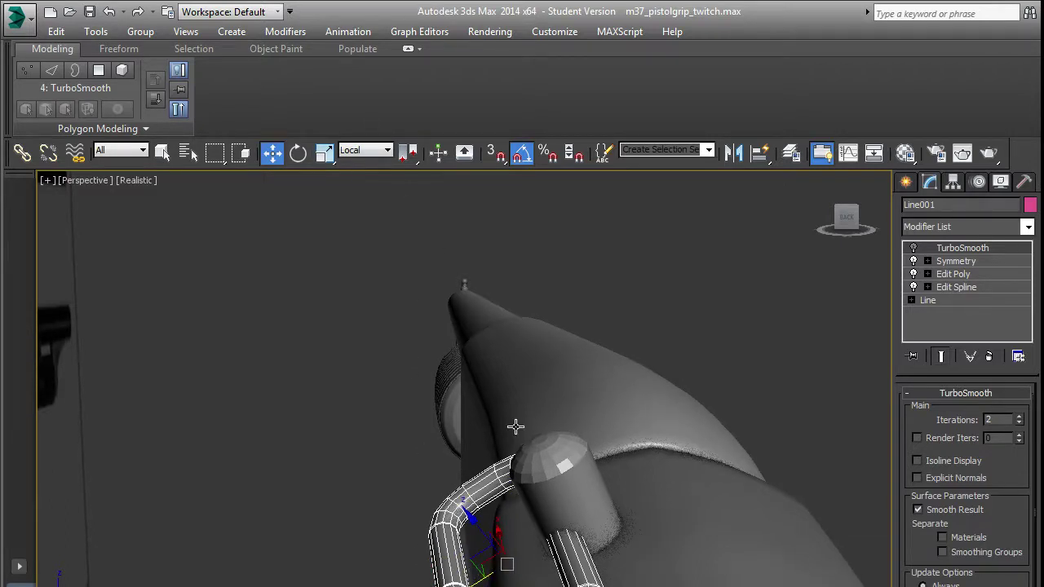
{"action": "middle_click_drag", "start_coordinate": [515, 426], "coordinate": [512, 389], "text": "alt"}
{"action": "left_click_drag", "start_coordinate": [479, 553], "coordinate": [490, 547]}
{"action": "mouse_move", "coordinate": [583, 531]}
{"action": "middle_mouse_down", "text": "alt"}
{"action": "mouse_move", "coordinate": [569, 514]}
{"action": "mouse_move", "coordinate": [563, 529]}
{"action": "middle_mouse_up", "text": "alt"}
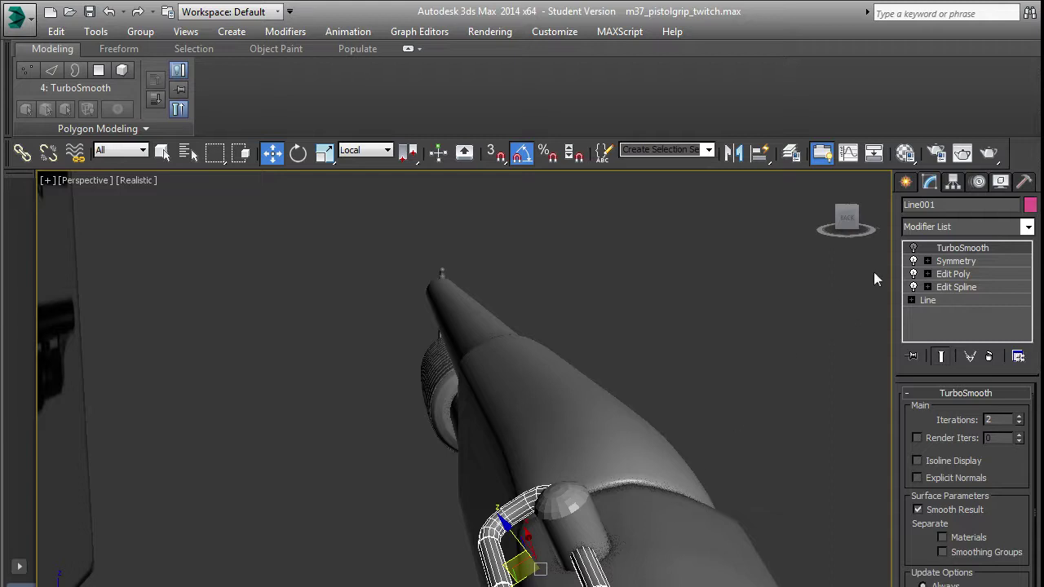
Turn on the TurboSmooth modifier of Line001 and inspect the smoothed loop with nothing selected.
{"action": "left_click", "coordinate": [914, 248]}
{"action": "left_click", "coordinate": [420, 491]}
{"action": "middle_click_drag", "start_coordinate": [420, 491], "coordinate": [470, 453], "text": "alt"}
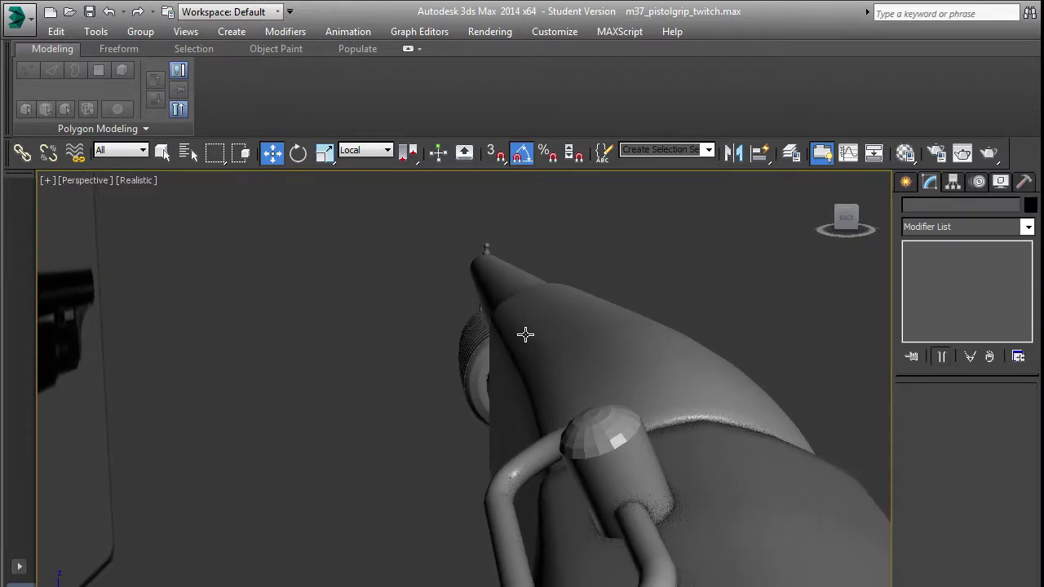
{"action": "middle_click_drag", "start_coordinate": [539, 380], "coordinate": [528, 346]}
Move only the pivot of Line001 to where the loop's ends enter the peg, then return to its modifiers.
{"action": "left_click", "coordinate": [506, 540]}
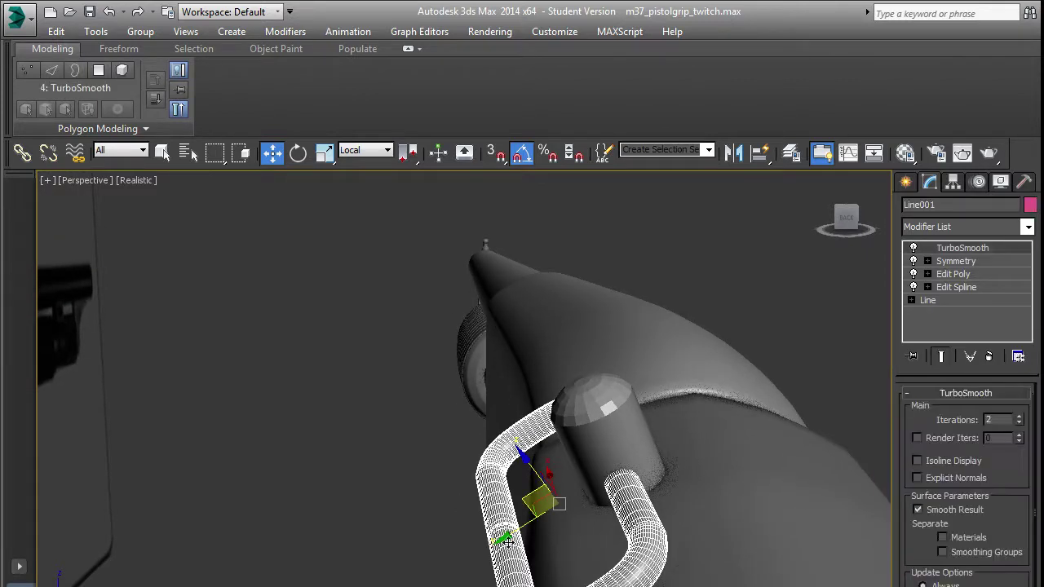
{"action": "key", "text": "e"}
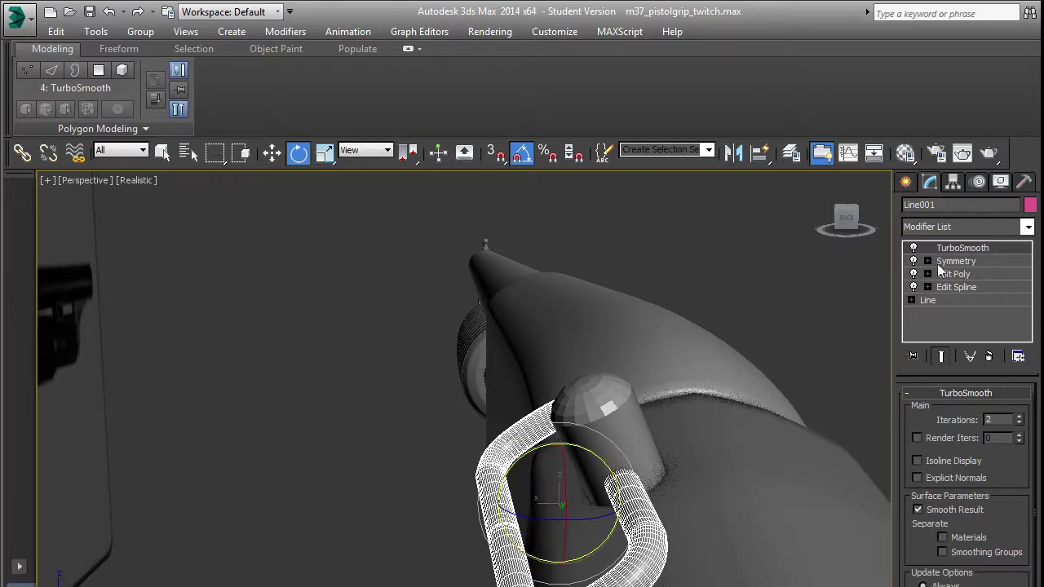
{"action": "left_click", "coordinate": [953, 186]}
{"action": "left_click", "coordinate": [961, 288]}
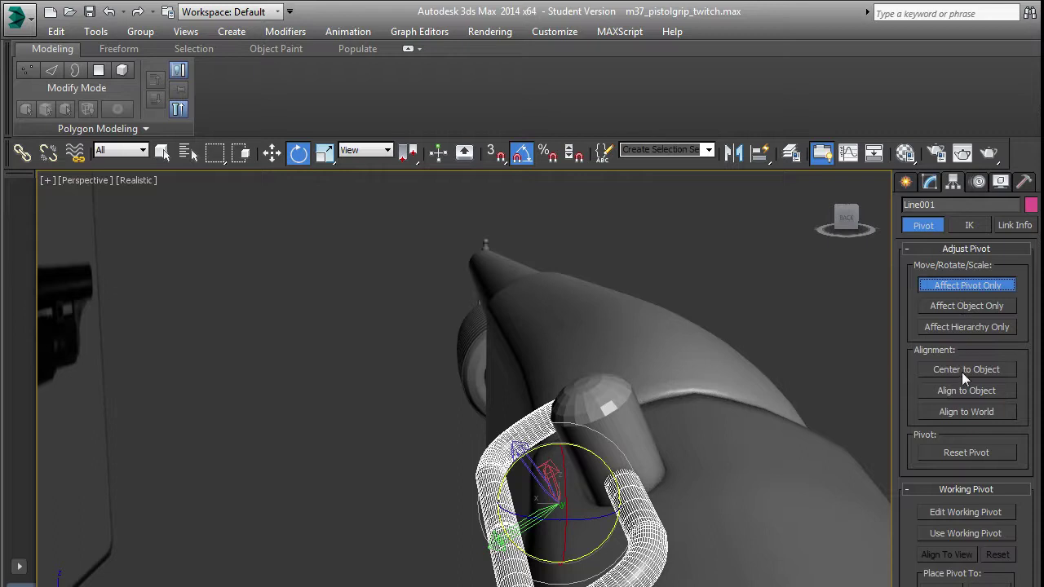
{"action": "key", "text": "w"}
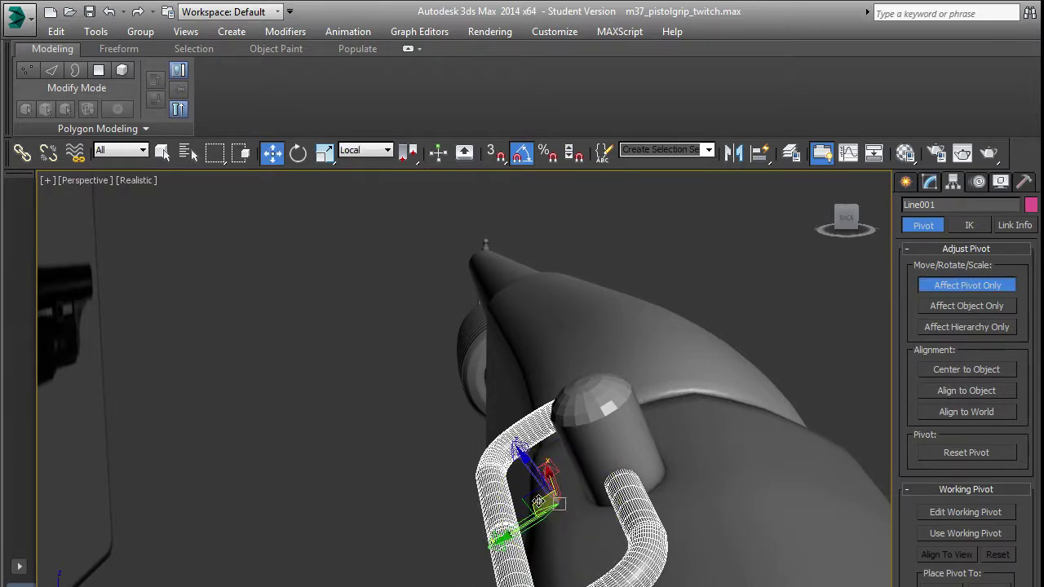
{"action": "left_click_drag", "start_coordinate": [524, 497], "coordinate": [595, 471]}
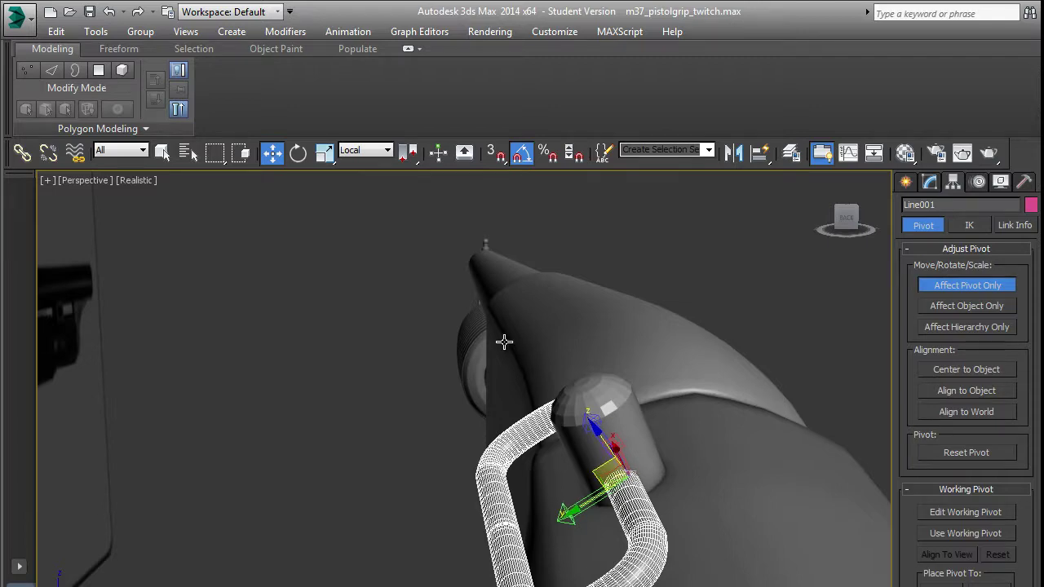
{"action": "middle_click_drag", "start_coordinate": [494, 262], "coordinate": [515, 315], "text": "alt"}
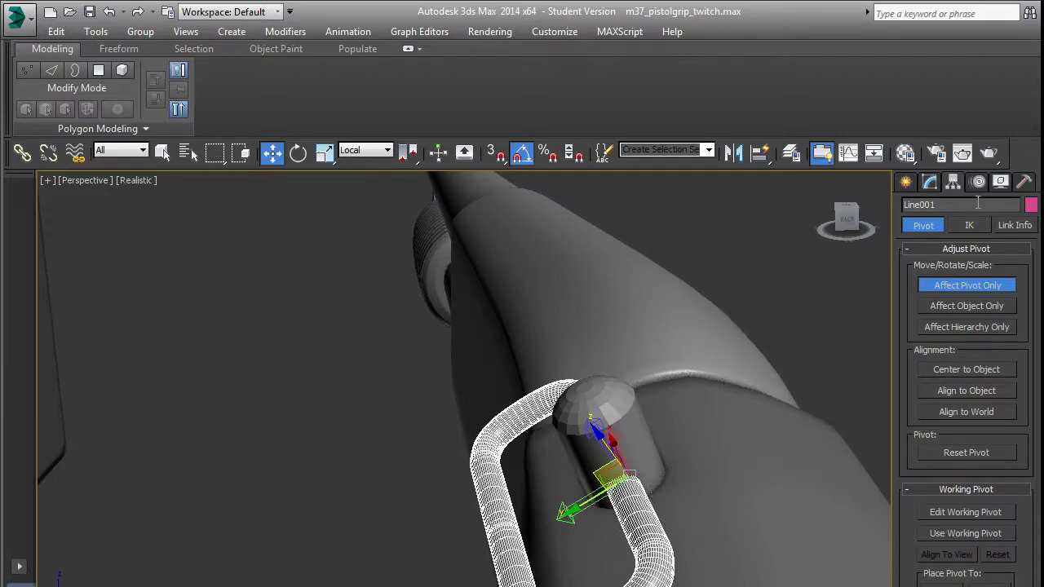
{"action": "left_click", "coordinate": [935, 186]}
Set the rotation coordinate system to Local and rotate Line001 about its local X axis around the peg.
{"action": "middle_click_drag", "start_coordinate": [546, 406], "coordinate": [530, 437]}
{"action": "scroll", "coordinate": [529, 436], "scroll_direction": "up", "scroll_amount": 2}
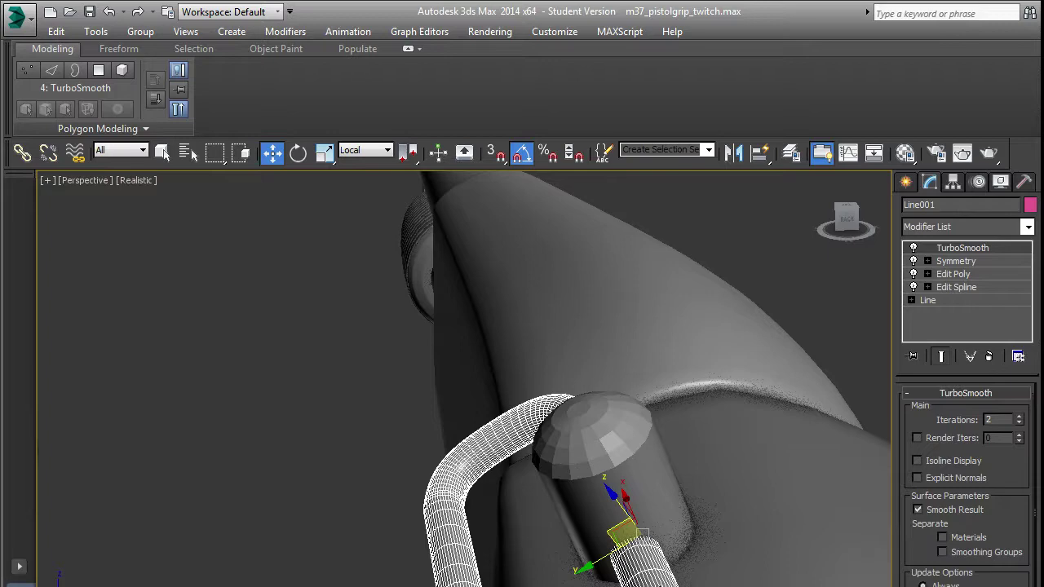
{"action": "scroll", "coordinate": [603, 500], "scroll_direction": "down", "scroll_amount": 3}
{"action": "middle_click_drag", "start_coordinate": [587, 492], "coordinate": [577, 482], "text": "alt"}
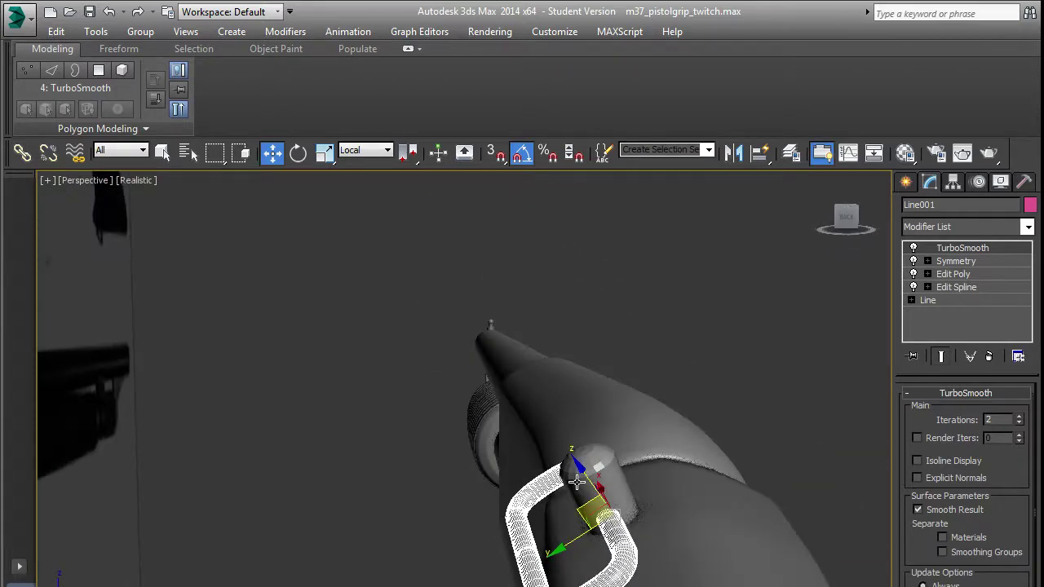
{"action": "key", "text": "e"}
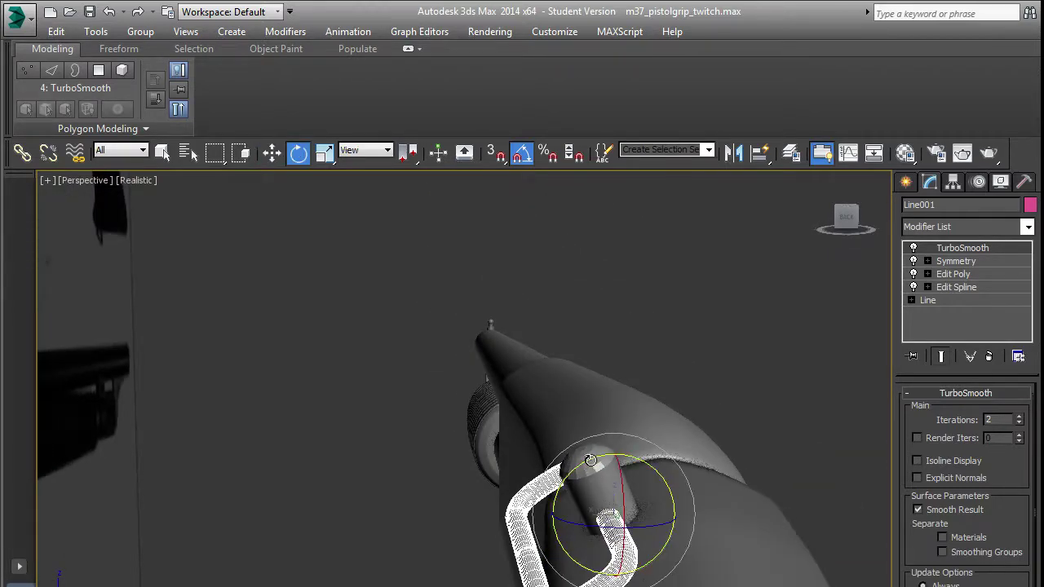
{"action": "left_click_drag", "start_coordinate": [591, 460], "coordinate": [580, 431]}
{"action": "right_click", "coordinate": [580, 431]}
{"action": "left_click", "coordinate": [360, 151]}
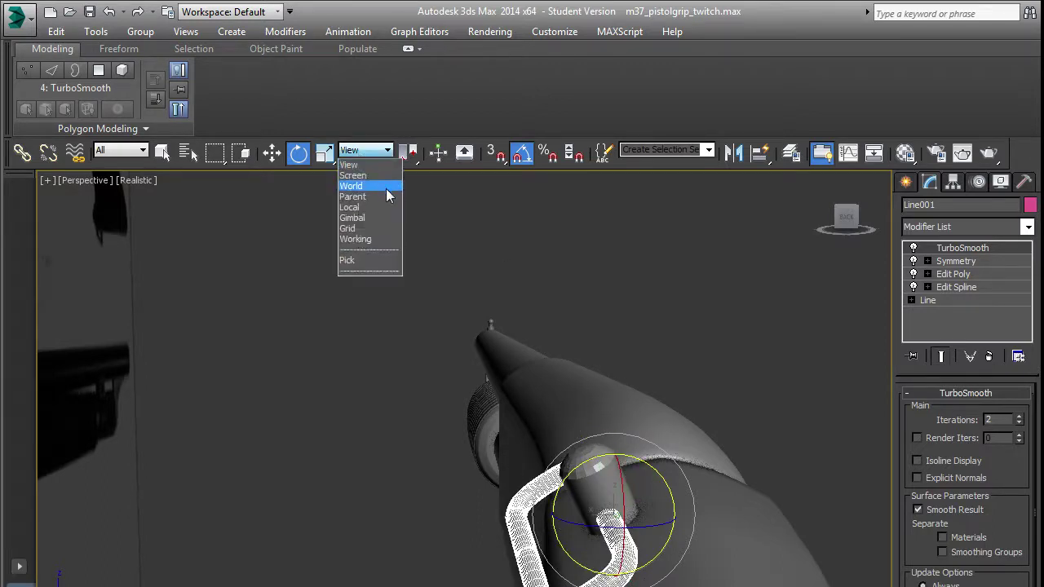
{"action": "left_click", "coordinate": [359, 208]}
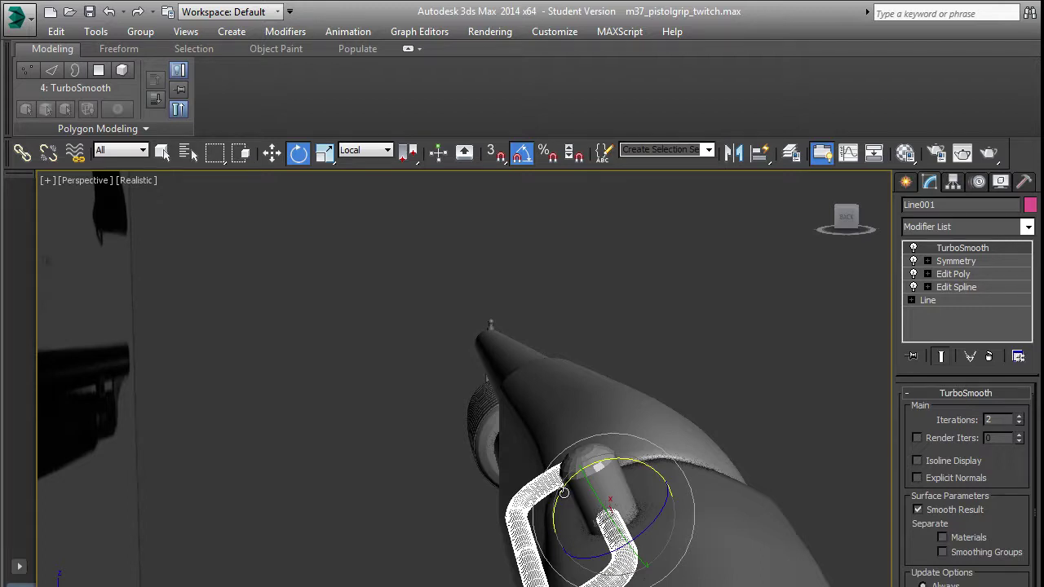
{"action": "left_click_drag", "start_coordinate": [563, 492], "coordinate": [548, 456]}
Examine the loop's tilt and clearance against the peg, the grip surface and the reference photo from several angles.
{"action": "mouse_move", "coordinate": [649, 460]}
{"action": "middle_mouse_down", "text": "alt"}
{"action": "mouse_move", "coordinate": [489, 484]}
{"action": "mouse_move", "coordinate": [504, 495]}
{"action": "mouse_move", "coordinate": [536, 484]}
{"action": "mouse_move", "coordinate": [599, 497]}
{"action": "mouse_move", "coordinate": [678, 435]}
{"action": "mouse_move", "coordinate": [648, 478]}
{"action": "middle_mouse_up", "text": "alt"}
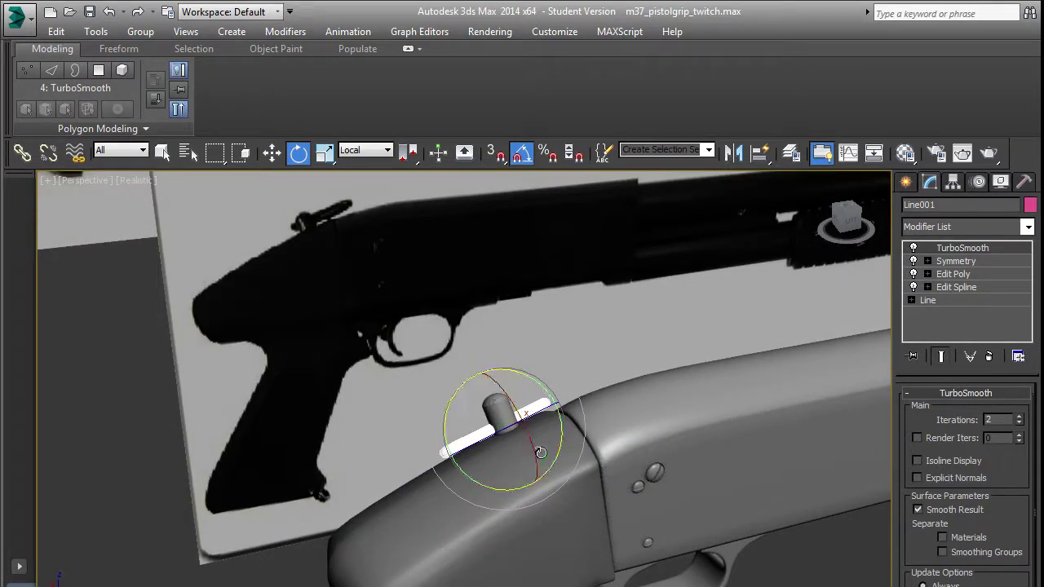
{"action": "middle_click_drag", "start_coordinate": [538, 453], "coordinate": [600, 416], "text": "alt"}
{"action": "middle_click_drag", "start_coordinate": [628, 454], "coordinate": [577, 437], "text": "alt"}
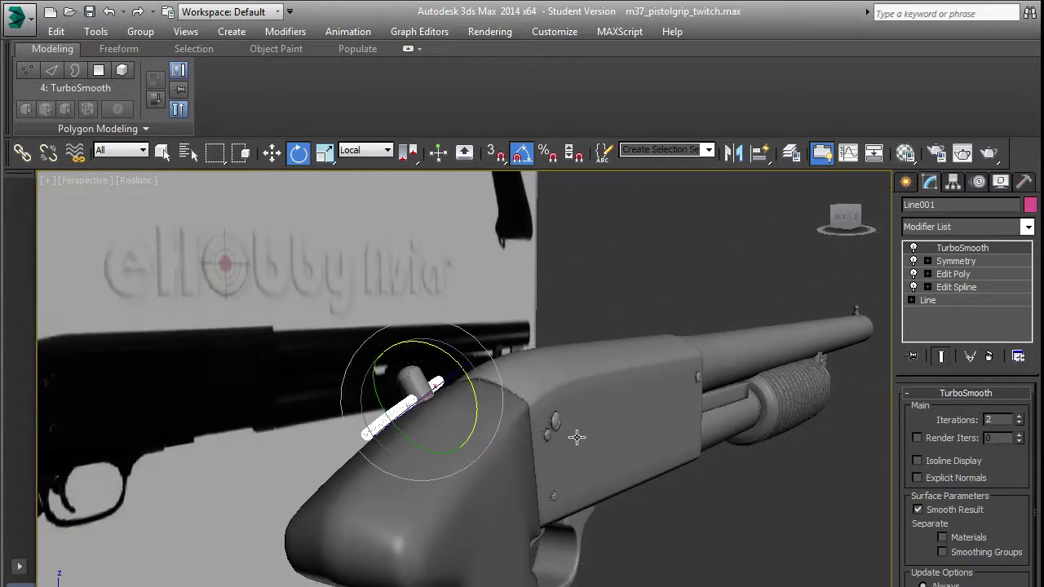
{"action": "middle_click_drag", "start_coordinate": [621, 403], "coordinate": [669, 404], "text": "alt"}
{"action": "middle_click_drag", "start_coordinate": [522, 392], "coordinate": [697, 458], "text": "alt"}
{"action": "middle_click_drag", "start_coordinate": [484, 385], "coordinate": [501, 413], "text": "alt"}
{"action": "scroll", "coordinate": [507, 412], "scroll_direction": "up", "scroll_amount": 2}
{"action": "scroll", "coordinate": [506, 412], "scroll_direction": "up", "scroll_amount": 2}
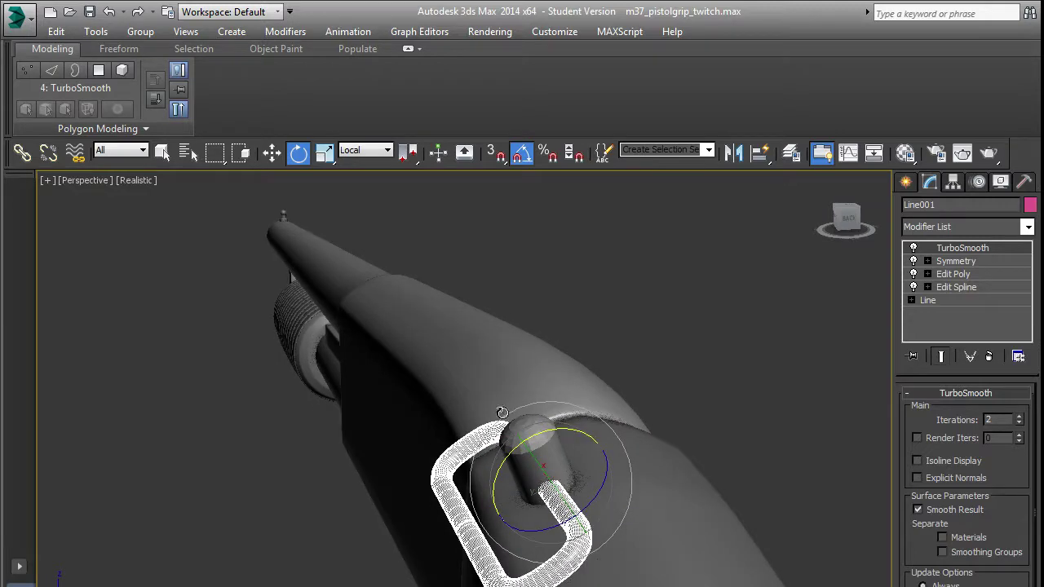
{"action": "middle_click_drag", "start_coordinate": [459, 366], "coordinate": [504, 367], "text": "alt"}
{"action": "scroll", "coordinate": [547, 443], "scroll_direction": "up", "scroll_amount": 1}
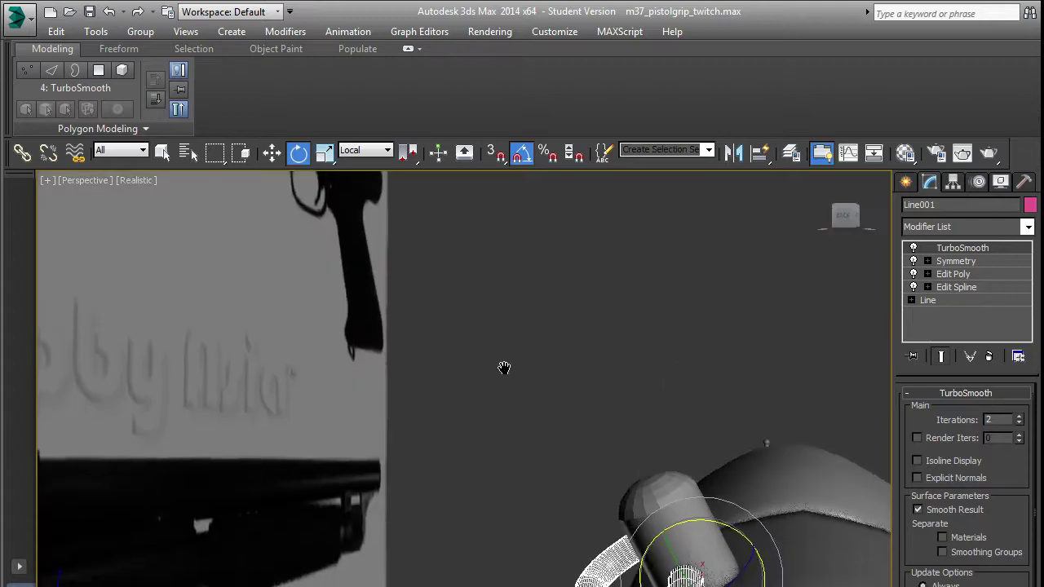
{"action": "scroll", "coordinate": [617, 394], "scroll_direction": "down", "scroll_amount": 2}
{"action": "middle_click_drag", "start_coordinate": [618, 395], "coordinate": [611, 430]}
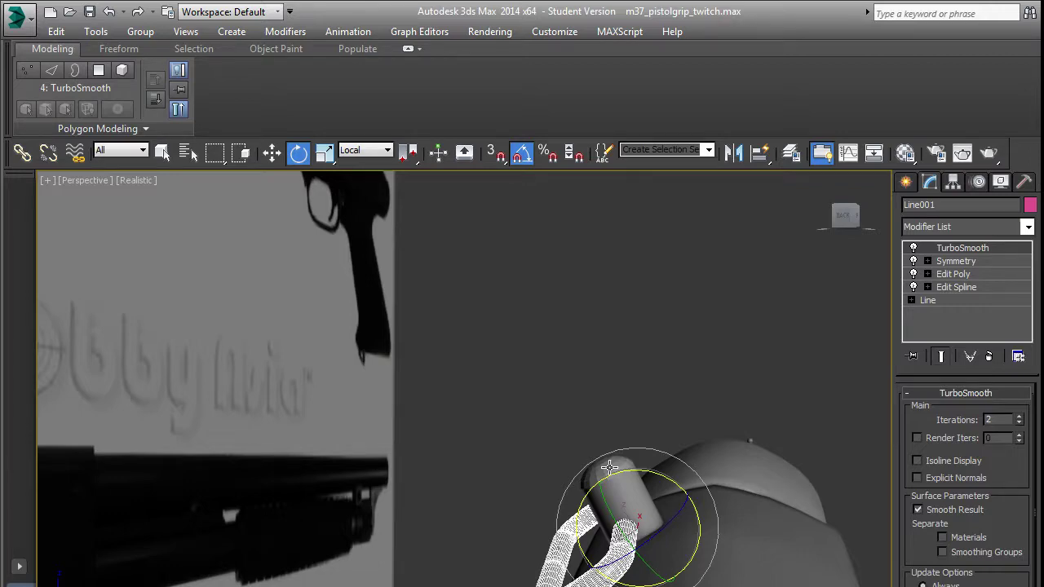
{"action": "middle_click_drag", "start_coordinate": [615, 474], "coordinate": [564, 454], "text": "alt"}
{"action": "scroll", "coordinate": [624, 480], "scroll_direction": "up", "scroll_amount": 3}
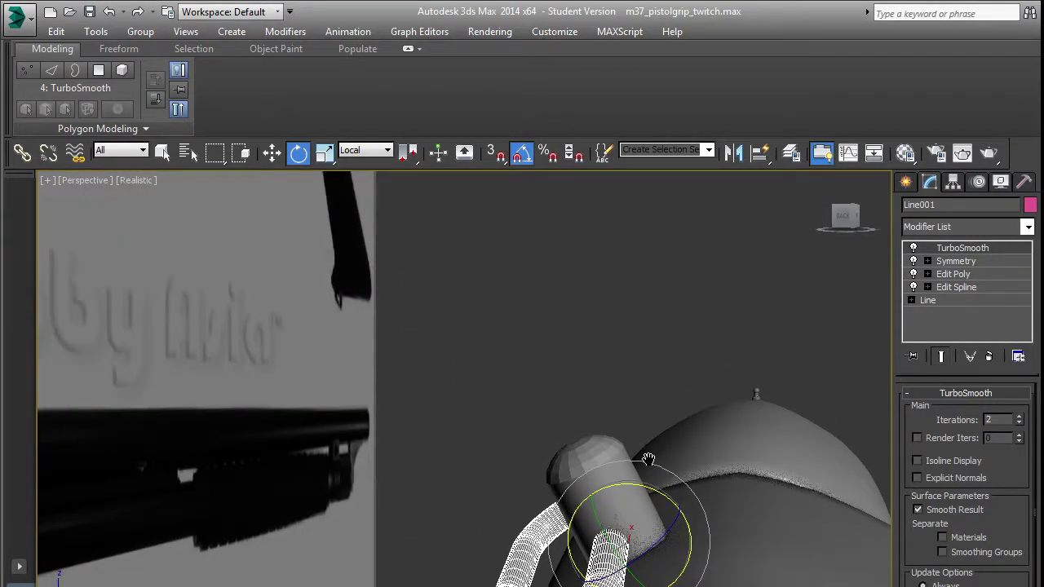
{"action": "middle_click_drag", "start_coordinate": [649, 460], "coordinate": [636, 483]}
{"action": "middle_click_drag", "start_coordinate": [636, 483], "coordinate": [667, 496], "text": "alt"}
{"action": "scroll", "coordinate": [731, 434], "scroll_direction": "down", "scroll_amount": 2}
{"action": "scroll", "coordinate": [708, 465], "scroll_direction": "down", "scroll_amount": 3}
{"action": "scroll", "coordinate": [667, 498], "scroll_direction": "up", "scroll_amount": 2}
{"action": "scroll", "coordinate": [622, 462], "scroll_direction": "up", "scroll_amount": 2}
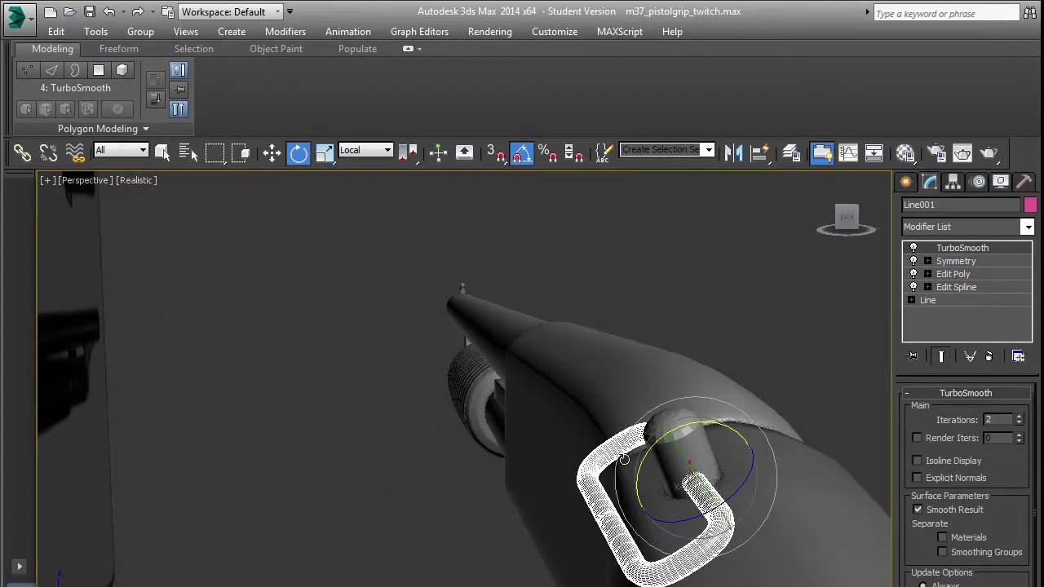
Try rotating Line001 further about its local X axis, testing a tilt of -10 degrees.
{"action": "mouse_move", "coordinate": [650, 453]}
{"action": "left_mouse_down"}
{"action": "mouse_move", "coordinate": [662, 433]}
{"action": "mouse_move", "coordinate": [660, 466]}
{"action": "left_mouse_up"}
{"action": "middle_click_drag", "start_coordinate": [659, 467], "coordinate": [637, 465], "text": "alt"}
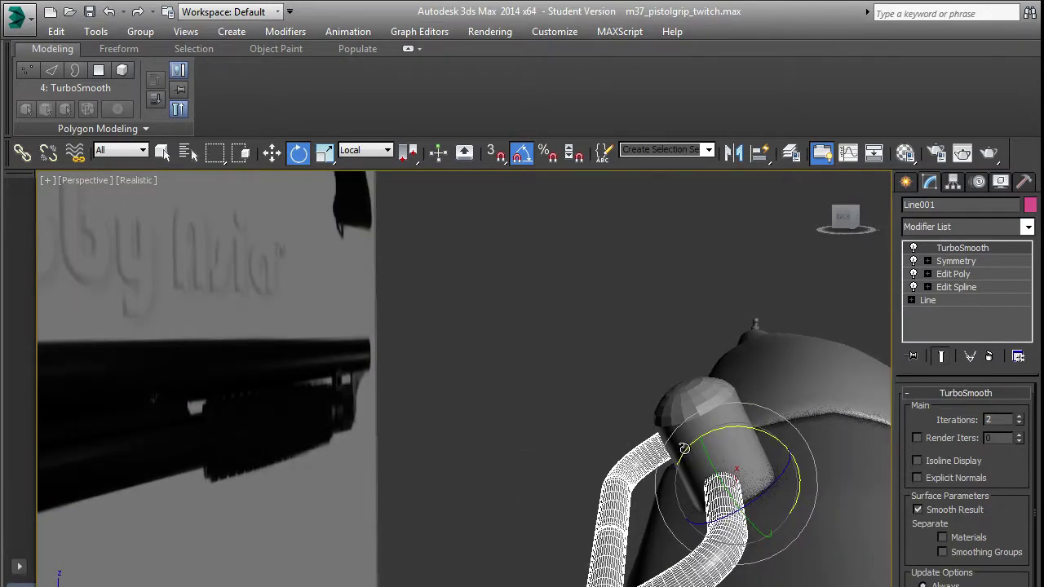
{"action": "mouse_move", "coordinate": [685, 448]}
{"action": "left_mouse_down"}
{"action": "mouse_move", "coordinate": [694, 416]}
{"action": "mouse_move", "coordinate": [681, 459]}
{"action": "mouse_move", "coordinate": [703, 376]}
{"action": "mouse_move", "coordinate": [735, 336]}
{"action": "mouse_move", "coordinate": [689, 462]}
{"action": "left_mouse_up"}
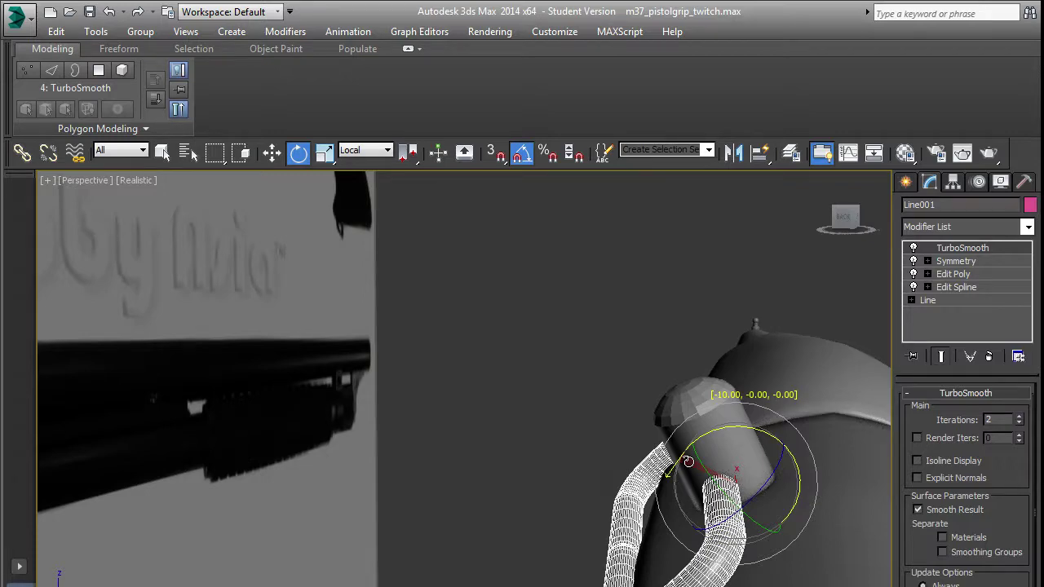
{"action": "left_click_drag", "start_coordinate": [689, 463], "coordinate": [625, 347]}
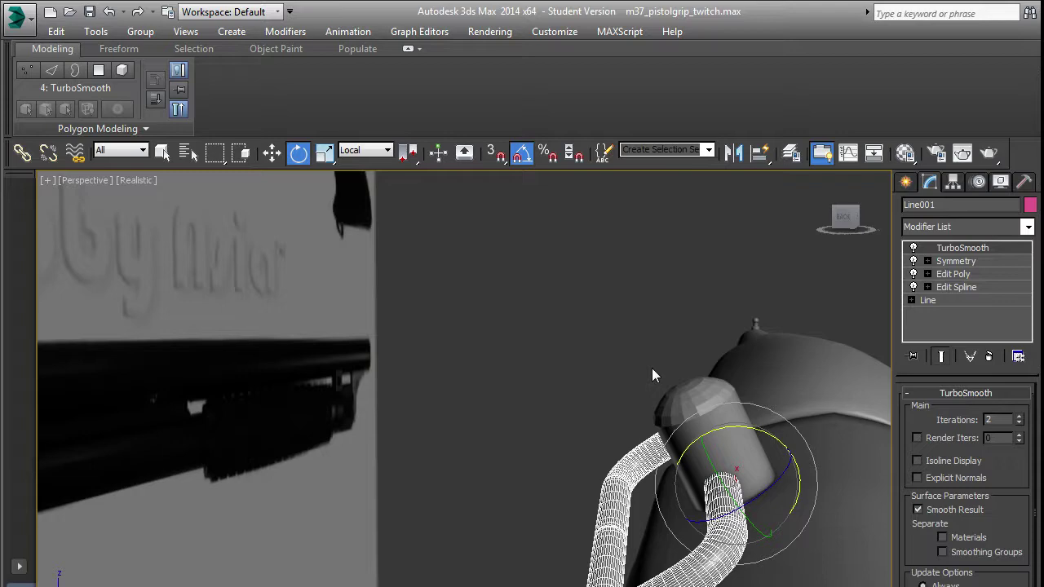
Select the small peg Cylinder010 on the grip and apply a TurboSmooth modifier to it.
{"action": "scroll", "coordinate": [750, 392], "scroll_direction": "down", "scroll_amount": 4}
{"action": "middle_click_drag", "start_coordinate": [747, 398], "coordinate": [726, 434], "text": "alt"}
{"action": "scroll", "coordinate": [726, 434], "scroll_direction": "up", "scroll_amount": 2}
{"action": "left_click", "coordinate": [531, 454]}
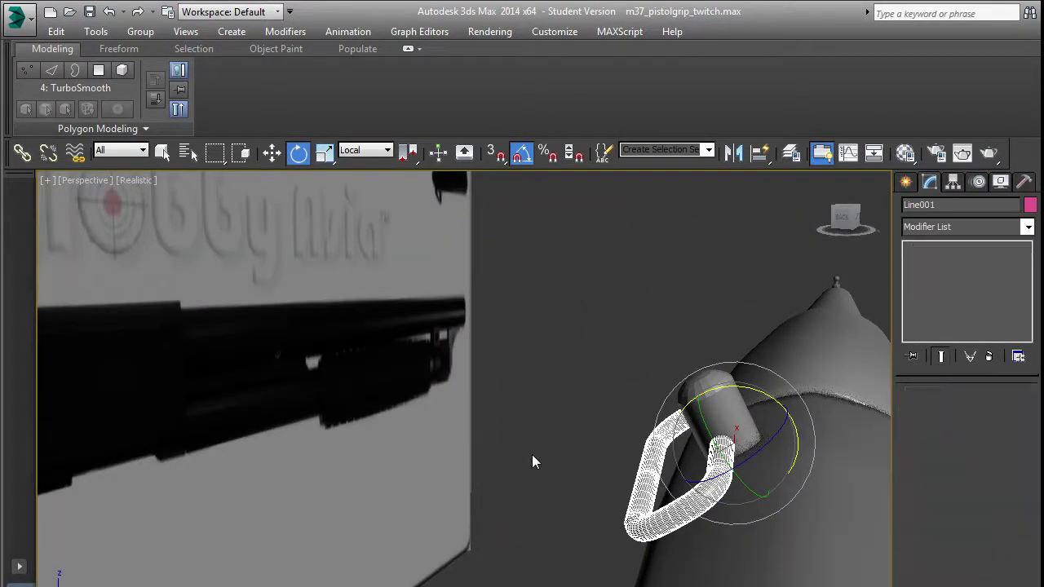
{"action": "left_click", "coordinate": [735, 427]}
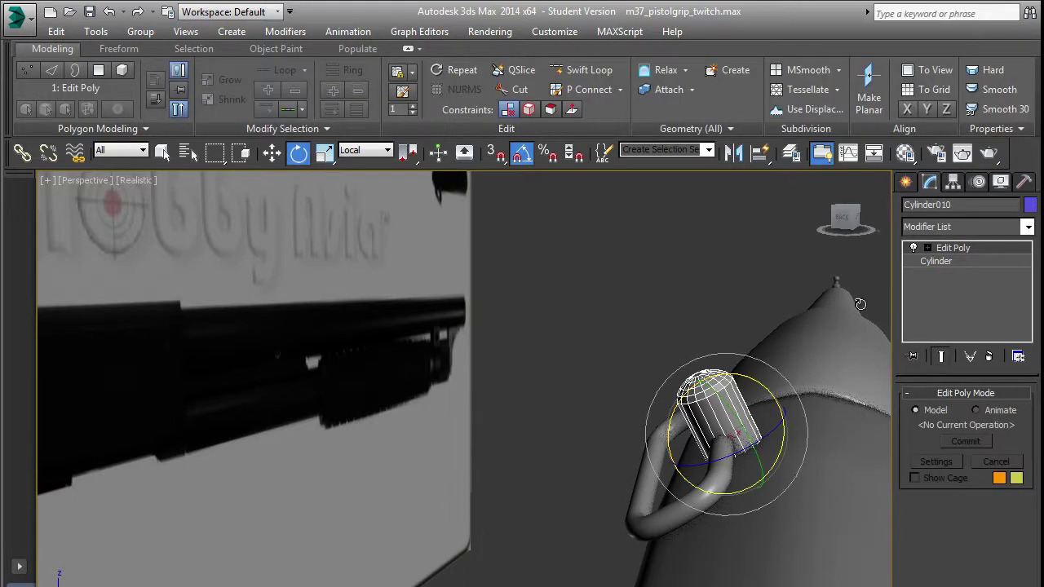
{"action": "left_click", "coordinate": [1028, 227]}
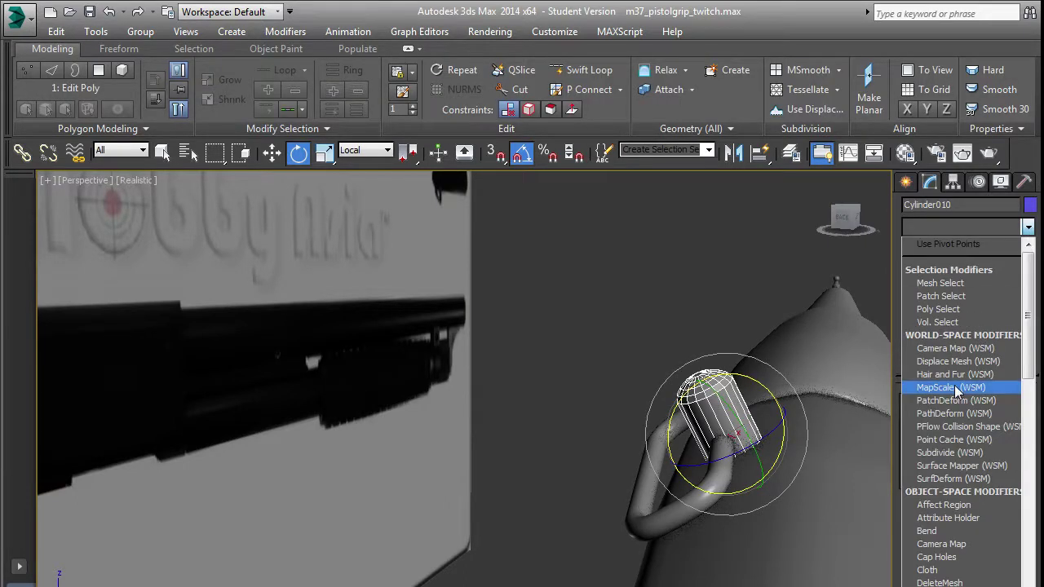
{"action": "scroll", "coordinate": [959, 392], "scroll_direction": "down", "scroll_amount": 10}
{"action": "left_click", "coordinate": [967, 466]}
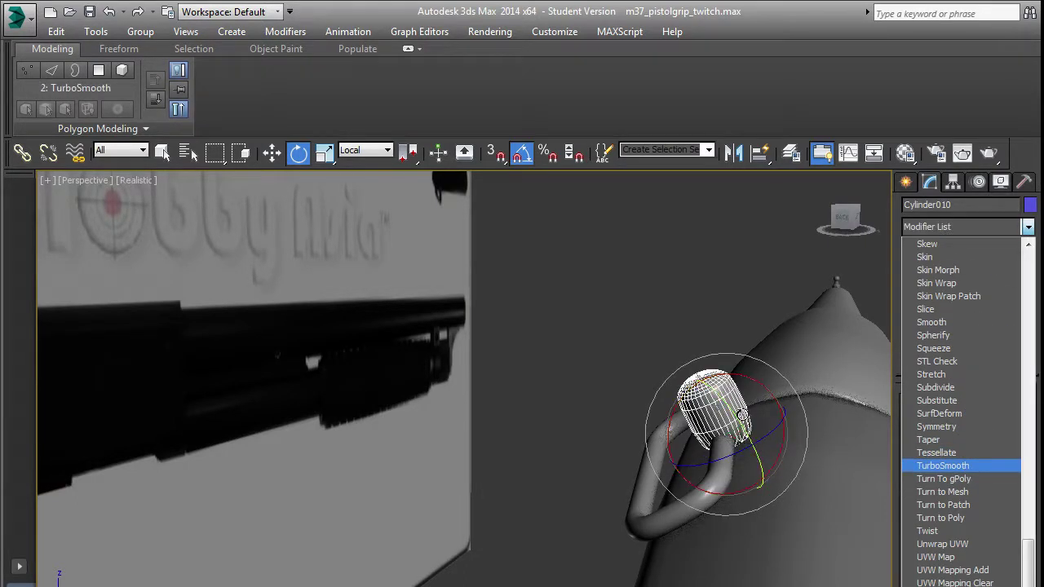
{"action": "scroll", "coordinate": [708, 388], "scroll_direction": "up", "scroll_amount": 3}
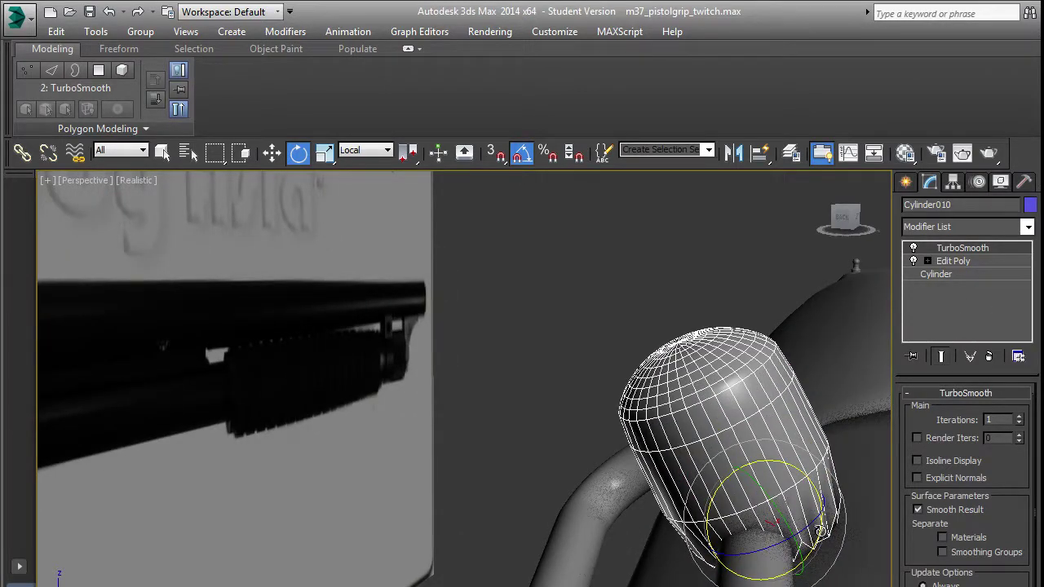
Turn off the peg's TurboSmooth, isolate the peg and add a Swift Loop close to the rim of its flat end.
{"action": "left_click", "coordinate": [915, 249]}
{"action": "left_click", "coordinate": [944, 259]}
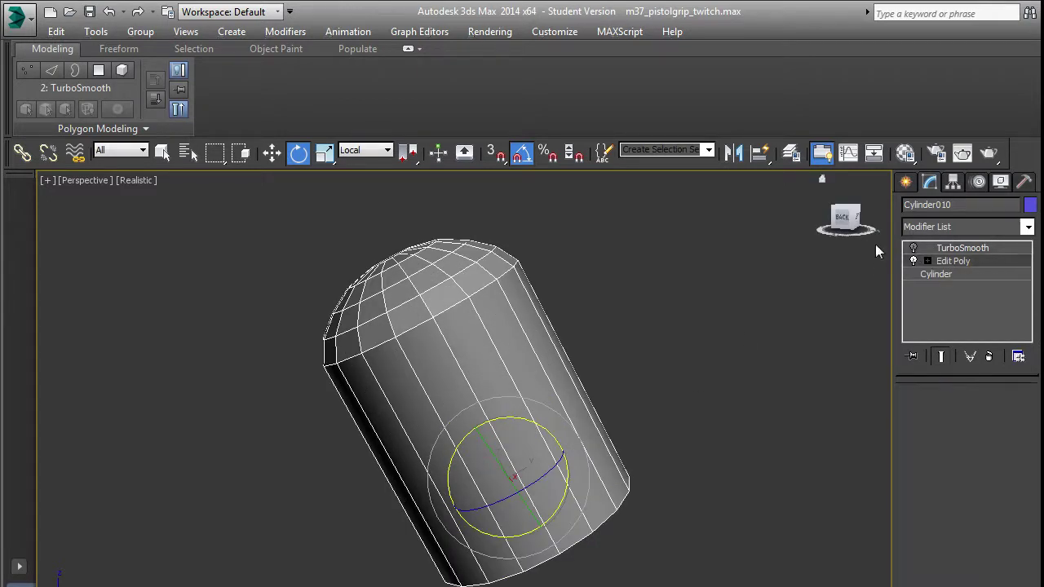
{"action": "left_click", "coordinate": [580, 71]}
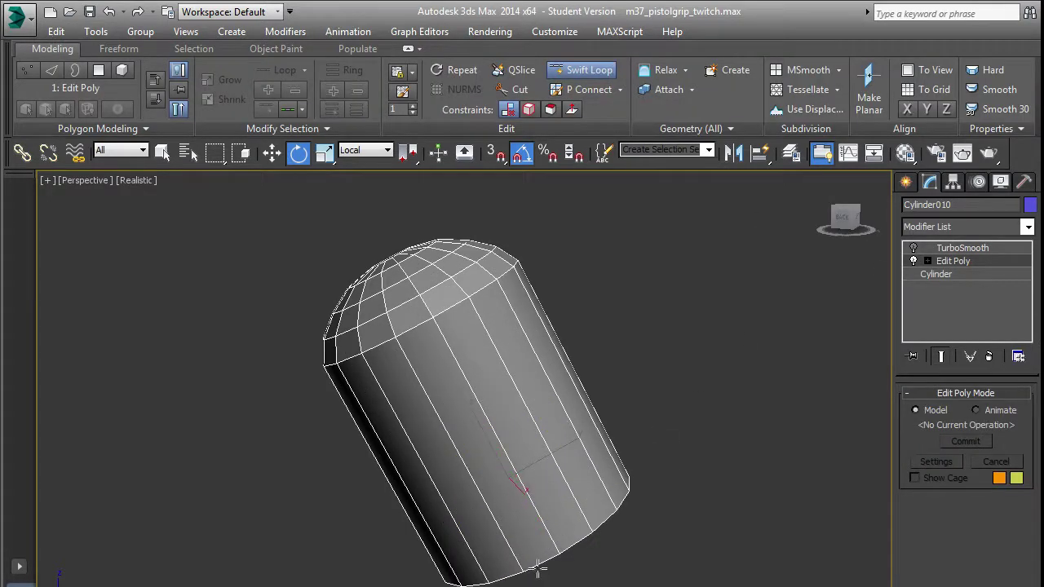
{"action": "left_click", "coordinate": [557, 546]}
{"action": "middle_click_drag", "start_coordinate": [649, 516], "coordinate": [599, 416], "text": "alt"}
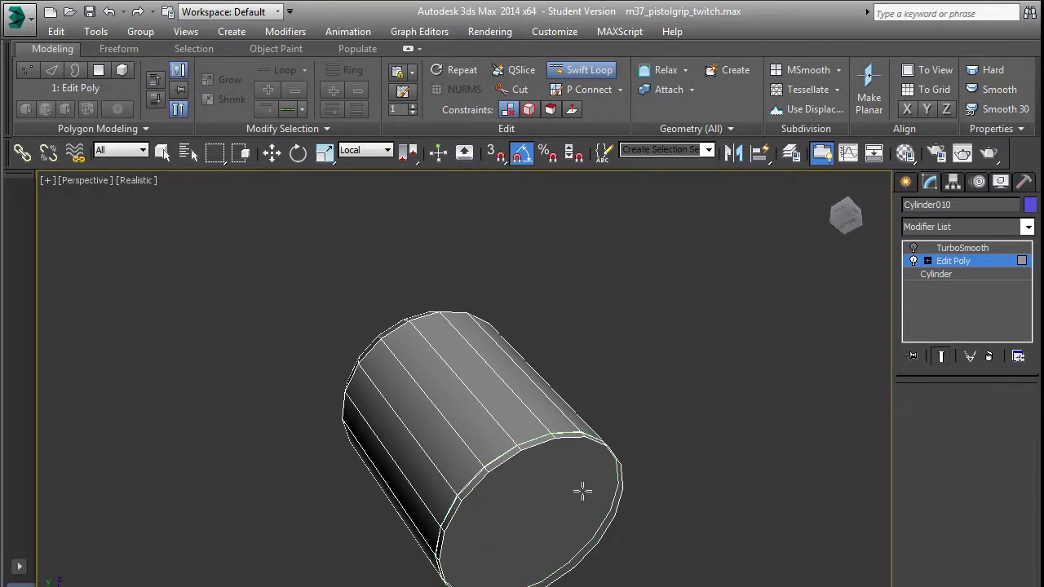
Inset the peg's flat end polygon into concentric rings and collapse the innermost face at the centre.
{"action": "key", "text": "w"}
{"action": "middle_click_drag", "start_coordinate": [540, 496], "coordinate": [584, 527], "text": "alt"}
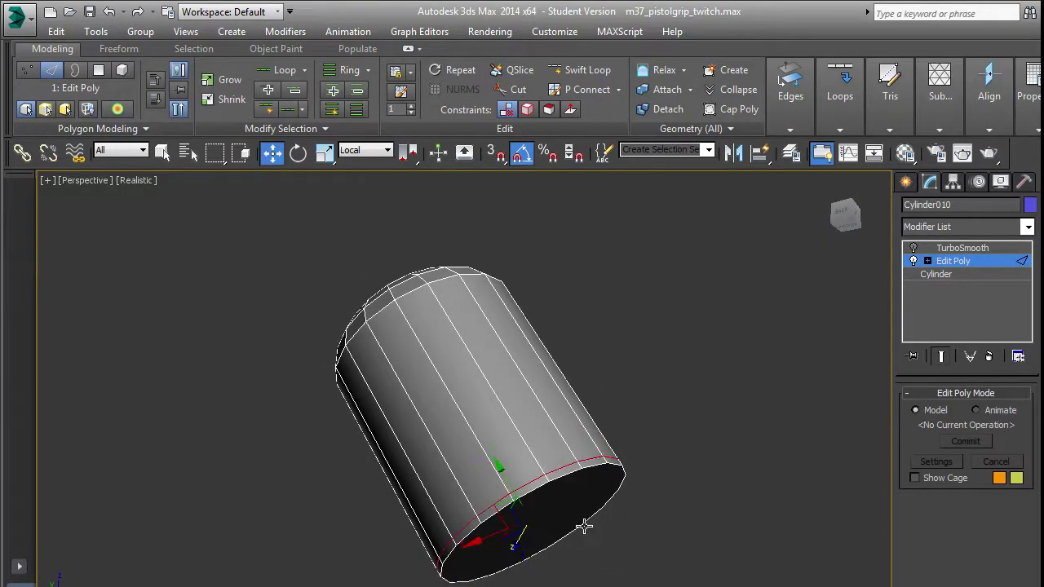
{"action": "middle_click_drag", "start_coordinate": [648, 500], "coordinate": [632, 436], "text": "alt"}
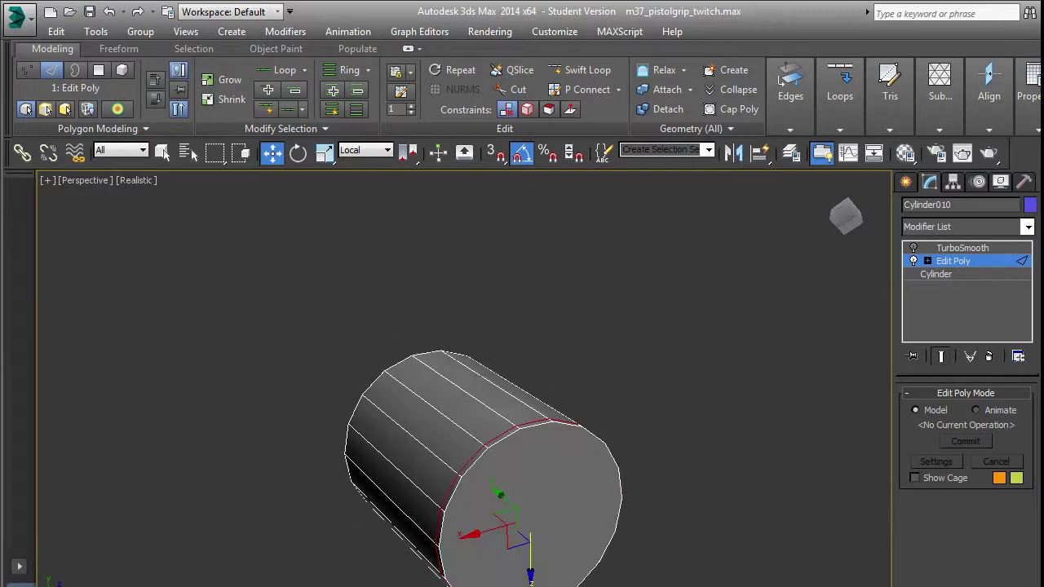
{"action": "key", "text": "4"}
{"action": "left_click", "coordinate": [580, 504]}
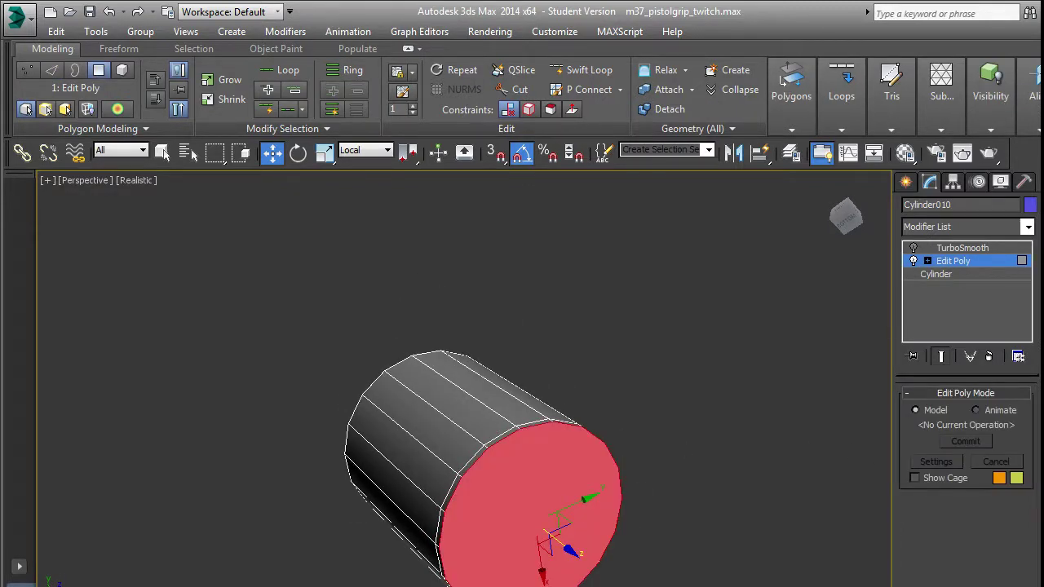
{"action": "key", "text": "i"}
{"action": "mouse_move", "coordinate": [533, 532]}
{"action": "left_mouse_down"}
{"action": "mouse_move", "coordinate": [559, 569]}
{"action": "mouse_move", "coordinate": [549, 541]}
{"action": "left_mouse_up"}
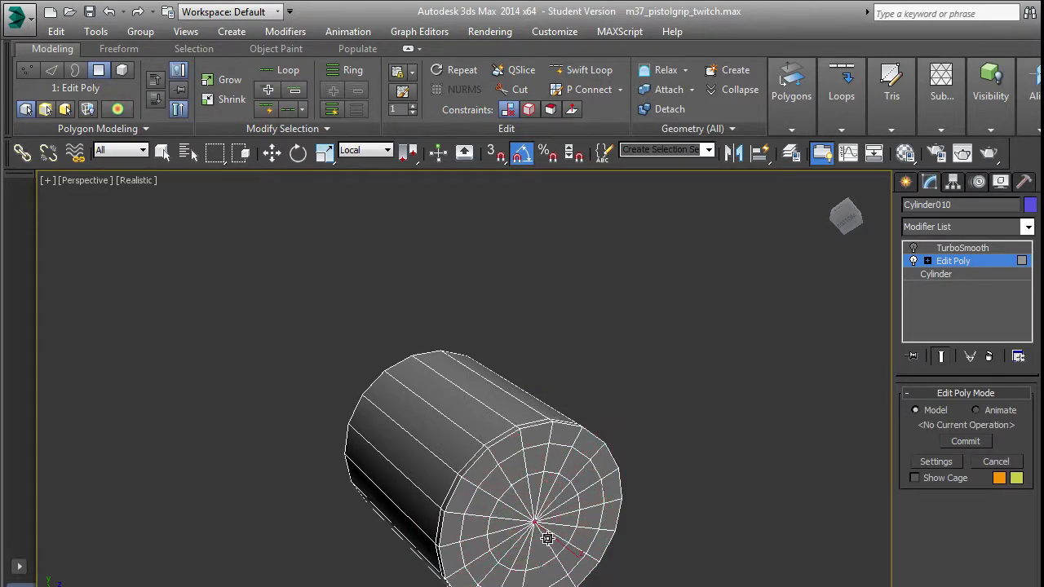
{"action": "scroll", "coordinate": [545, 534], "scroll_direction": "up", "scroll_amount": 5}
{"action": "left_click", "coordinate": [737, 92]}
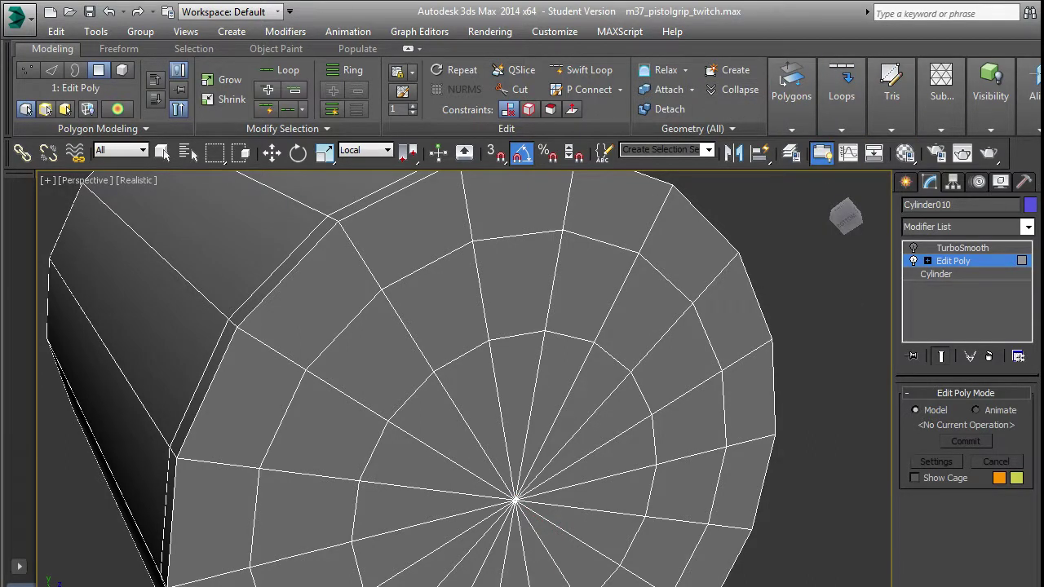
Select the centre point of the peg's flat end at vertex level and weld it.
{"action": "key", "text": "1"}
{"action": "key", "text": "1"}
{"action": "key", "text": "w"}
{"action": "left_click", "coordinate": [516, 499]}
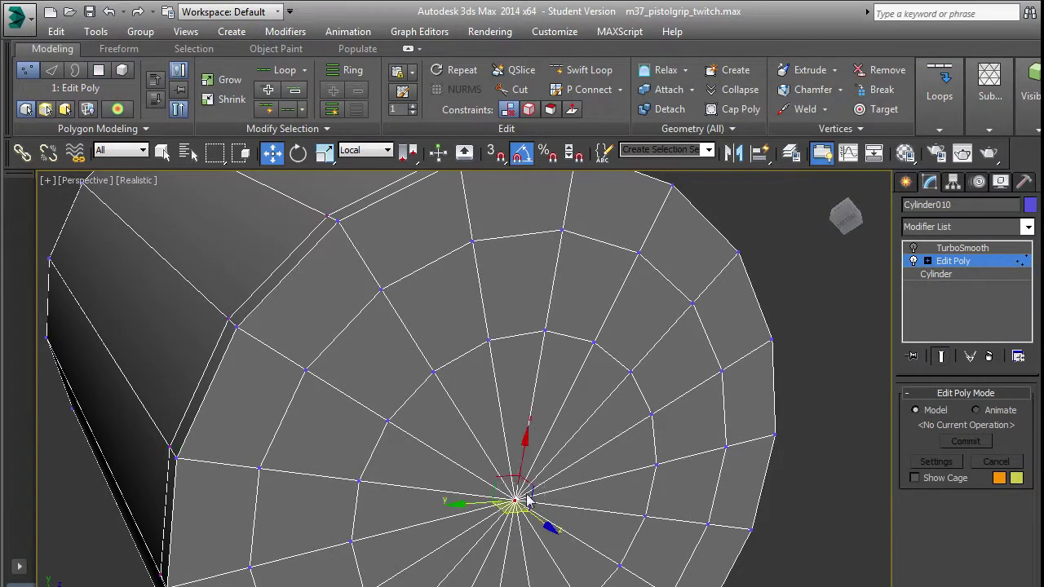
{"action": "left_click", "coordinate": [799, 111]}
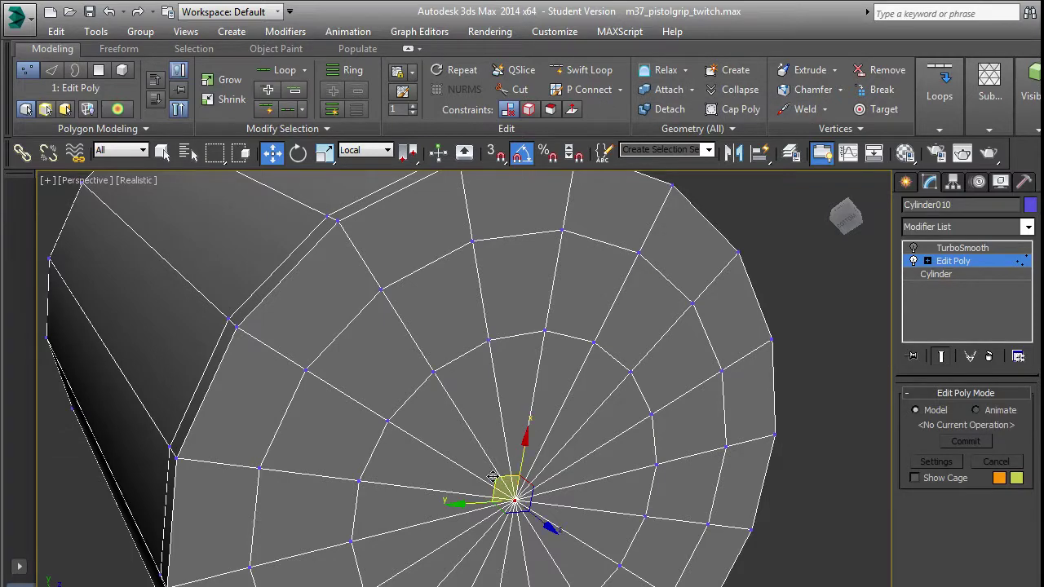
Add a Swift Loop around the peg just below the base of its rounded dome.
{"action": "scroll", "coordinate": [507, 490], "scroll_direction": "down", "scroll_amount": 5}
{"action": "middle_click_drag", "start_coordinate": [511, 458], "coordinate": [582, 529], "text": "alt"}
{"action": "scroll", "coordinate": [581, 529], "scroll_direction": "down", "scroll_amount": 4}
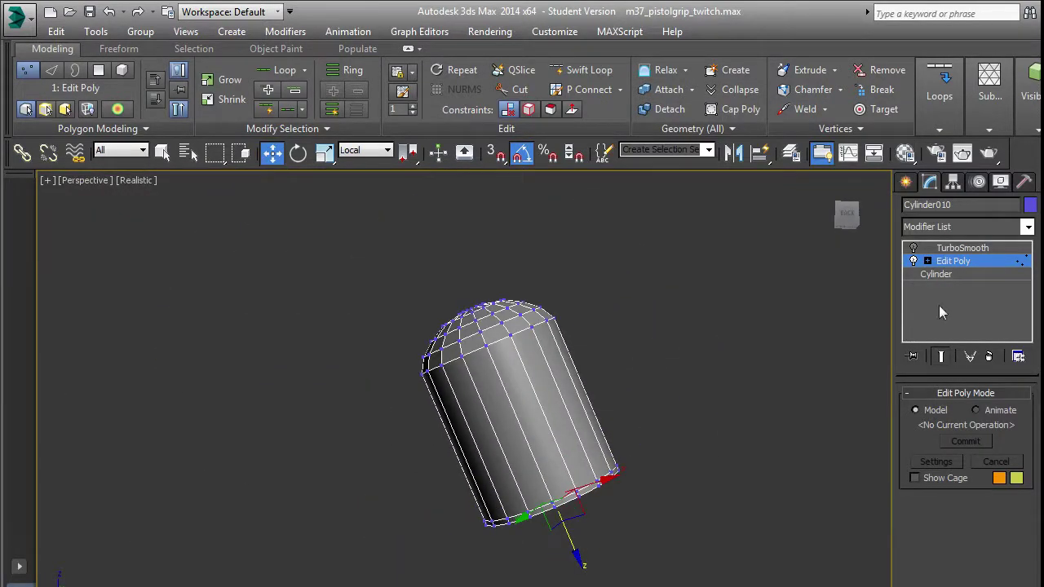
{"action": "left_click", "coordinate": [583, 70]}
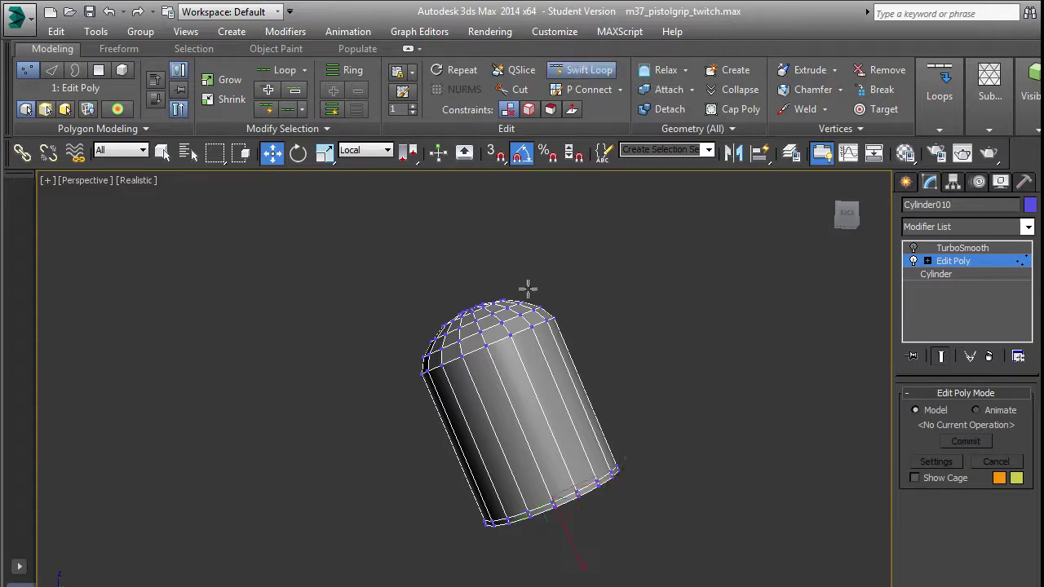
{"action": "left_click", "coordinate": [492, 352]}
{"action": "right_click", "coordinate": [493, 353]}
{"action": "left_click", "coordinate": [983, 264]}
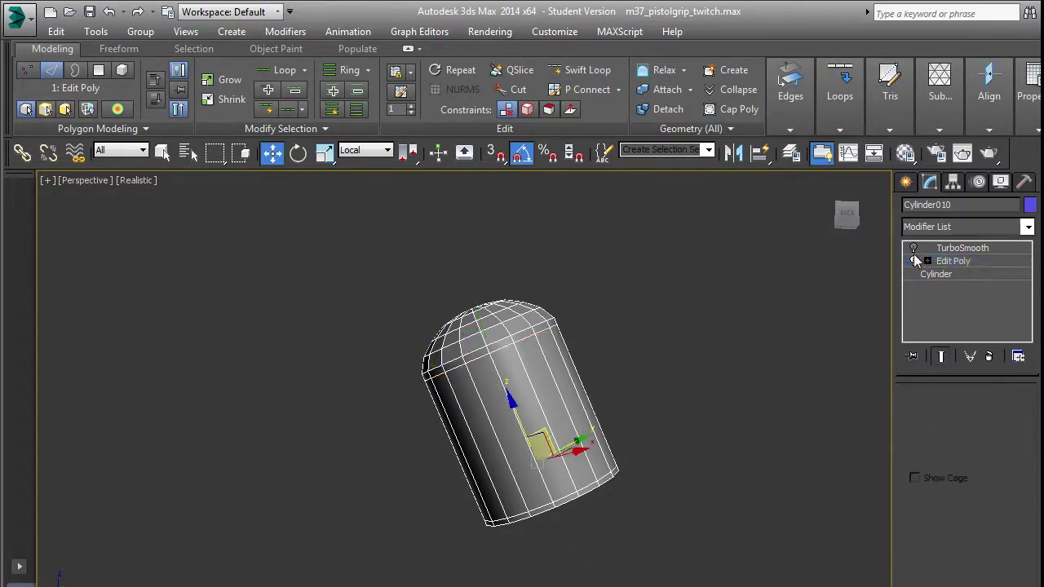
Turn the peg's TurboSmooth back on, deselect the peg and show the rest of the scene again.
{"action": "left_click", "coordinate": [914, 249]}
{"action": "left_click", "coordinate": [643, 402]}
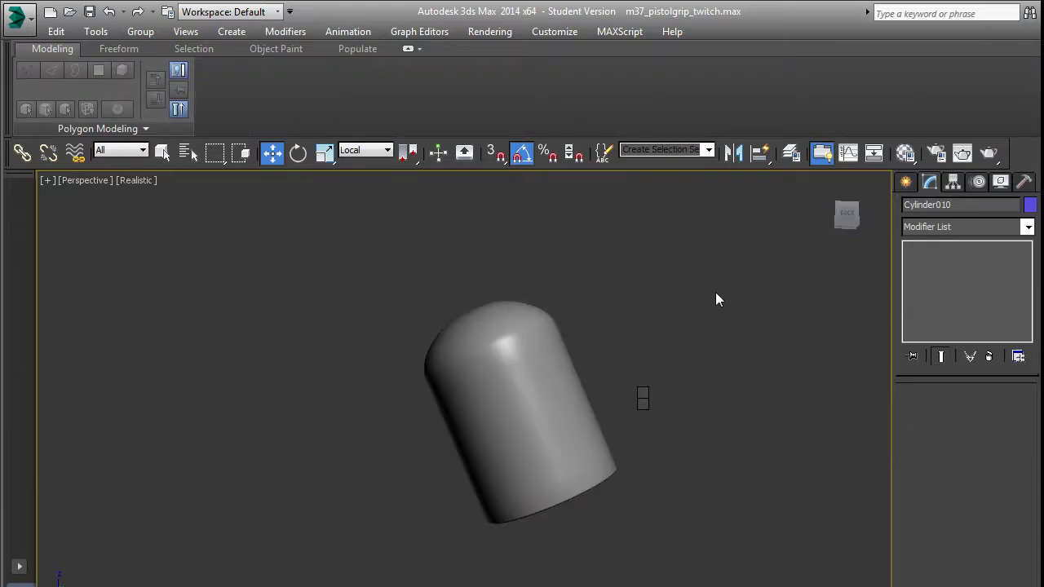
{"action": "key", "text": "alt+q"}
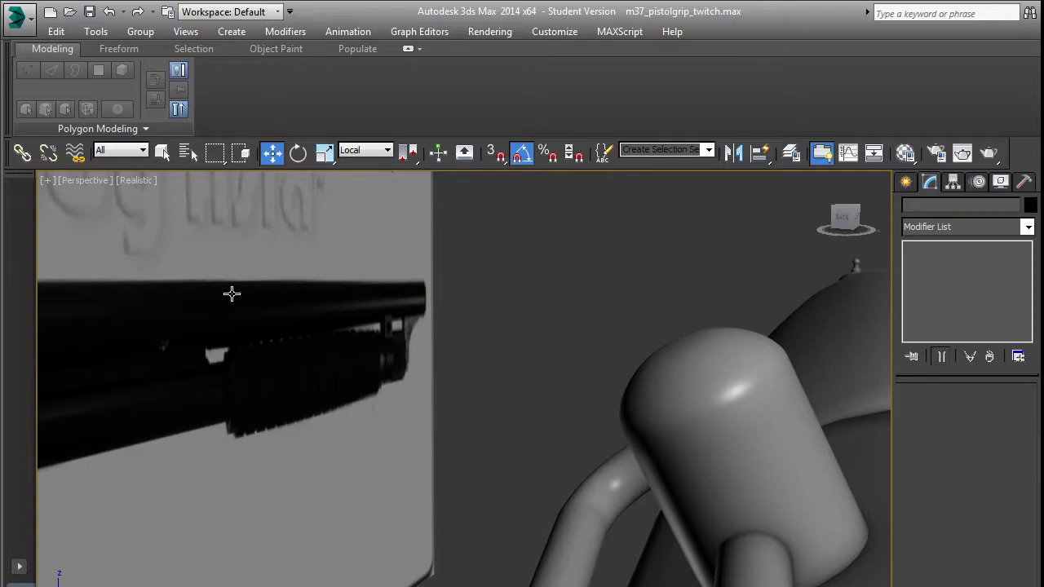
Examine the smoothed peg and the loop Line001 on the grip from several angles and against the reference photos.
{"action": "scroll", "coordinate": [602, 345], "scroll_direction": "down", "scroll_amount": 4}
{"action": "scroll", "coordinate": [628, 426], "scroll_direction": "up", "scroll_amount": 4}
{"action": "middle_click_drag", "start_coordinate": [627, 415], "coordinate": [570, 415], "text": "alt"}
{"action": "scroll", "coordinate": [573, 414], "scroll_direction": "down", "scroll_amount": 4}
{"action": "scroll", "coordinate": [631, 419], "scroll_direction": "up", "scroll_amount": 2}
{"action": "middle_click_drag", "start_coordinate": [644, 417], "coordinate": [617, 335], "text": "alt"}
{"action": "left_click", "coordinate": [557, 422]}
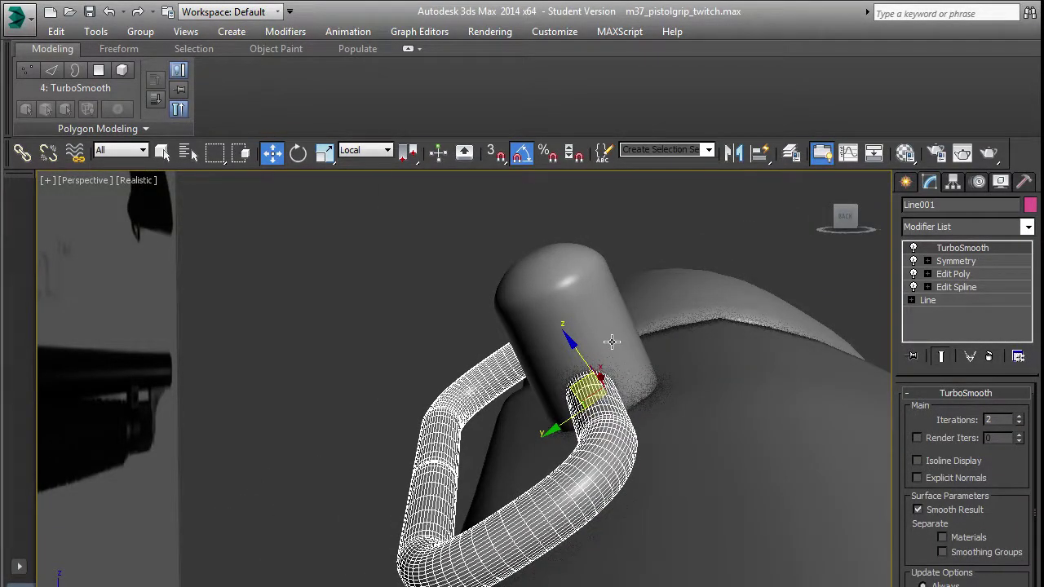
{"action": "middle_click_drag", "start_coordinate": [633, 365], "coordinate": [642, 406], "text": "alt"}
{"action": "scroll", "coordinate": [643, 406], "scroll_direction": "down", "scroll_amount": 2}
{"action": "middle_click_drag", "start_coordinate": [625, 471], "coordinate": [767, 403], "text": "alt"}
{"action": "scroll", "coordinate": [636, 443], "scroll_direction": "down", "scroll_amount": 4}
{"action": "scroll", "coordinate": [433, 404], "scroll_direction": "down", "scroll_amount": 3}
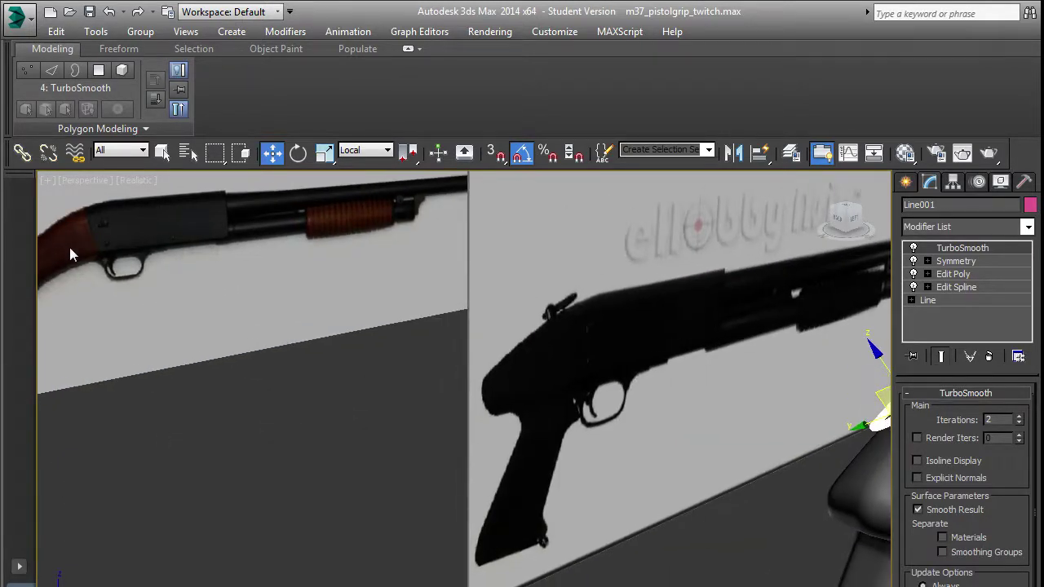
{"action": "middle_click_drag", "start_coordinate": [585, 306], "coordinate": [535, 295]}
{"action": "middle_click_drag", "start_coordinate": [724, 390], "coordinate": [514, 281]}
{"action": "middle_click_drag", "start_coordinate": [673, 355], "coordinate": [614, 285]}
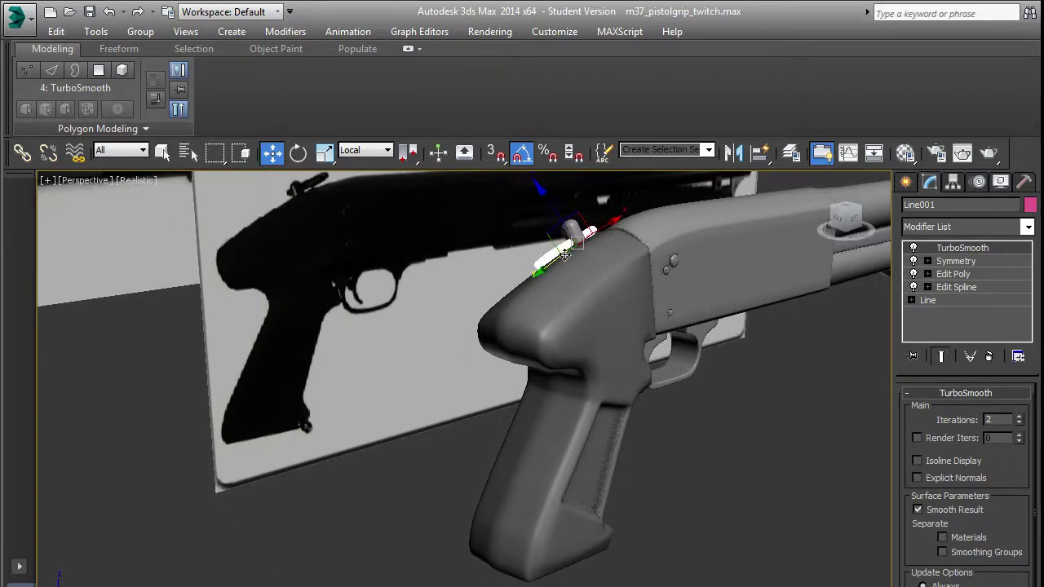
Clone the loop Line001 and place the copy beside the lower end of the pistol grip.
{"action": "left_click_drag", "start_coordinate": [568, 257], "coordinate": [594, 232], "text": "alt"}
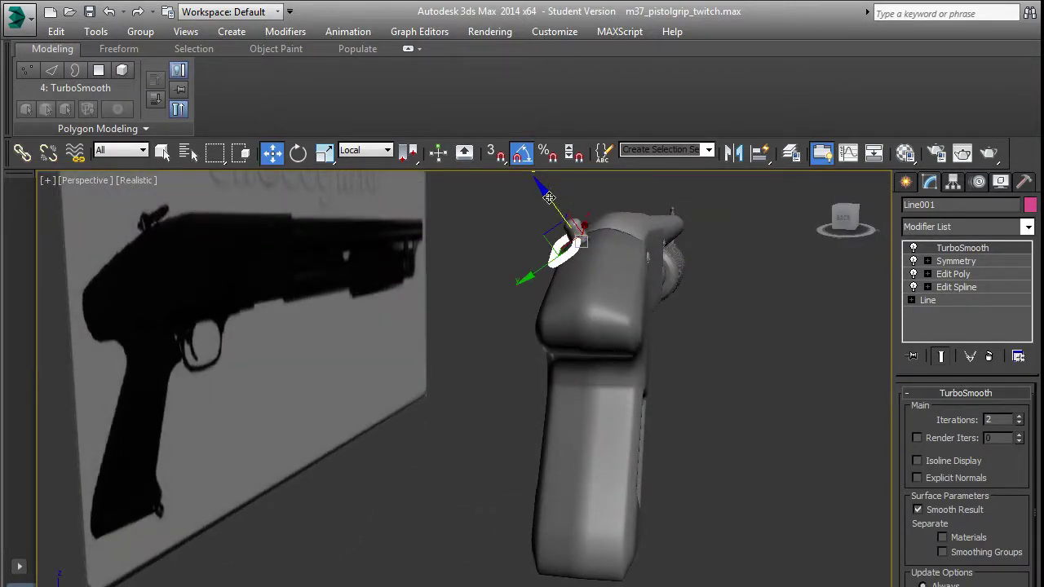
{"action": "left_click_drag", "start_coordinate": [549, 198], "coordinate": [646, 516], "text": "shift"}
{"action": "key", "text": "Return"}
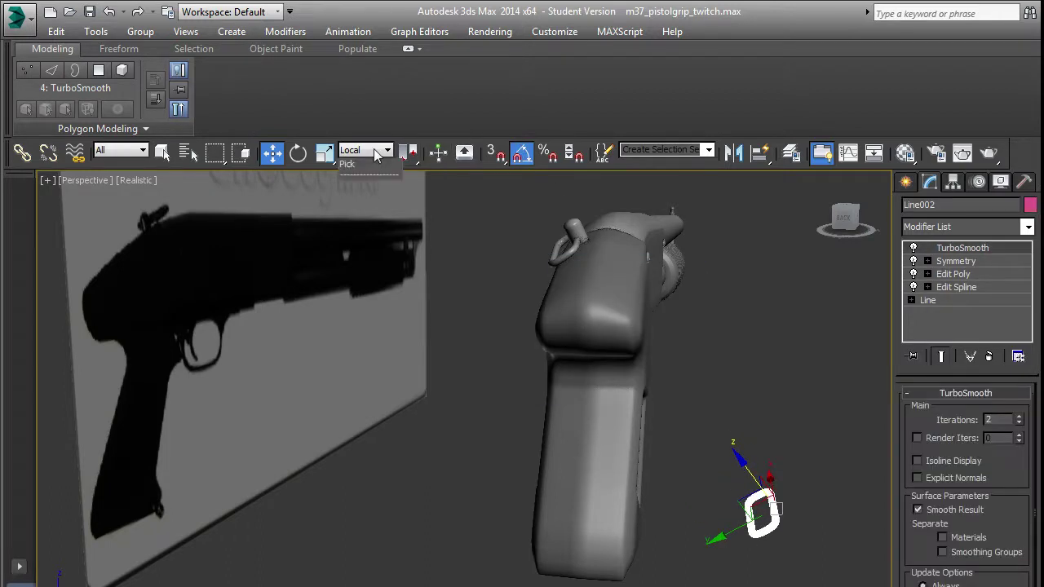
Set the reference coordinate system to View and move the copied loop along X in line with the grip.
{"action": "left_click", "coordinate": [365, 150]}
{"action": "left_click", "coordinate": [369, 173]}
{"action": "middle_click_drag", "start_coordinate": [742, 441], "coordinate": [659, 393]}
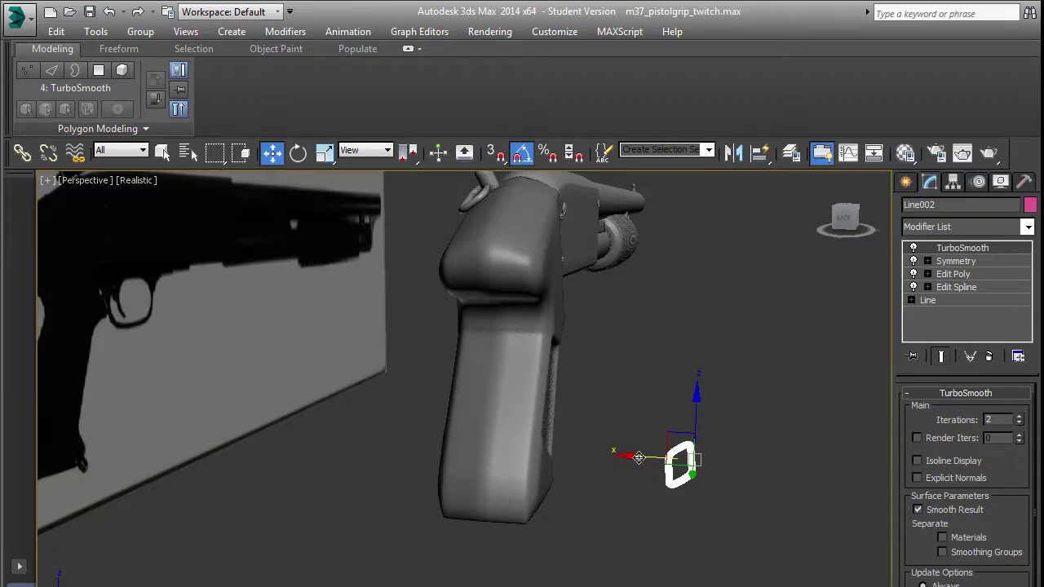
{"action": "left_click_drag", "start_coordinate": [638, 458], "coordinate": [508, 462]}
{"action": "middle_click_drag", "start_coordinate": [708, 399], "coordinate": [416, 377], "text": "alt"}
{"action": "scroll", "coordinate": [585, 417], "scroll_direction": "up", "scroll_amount": 2}
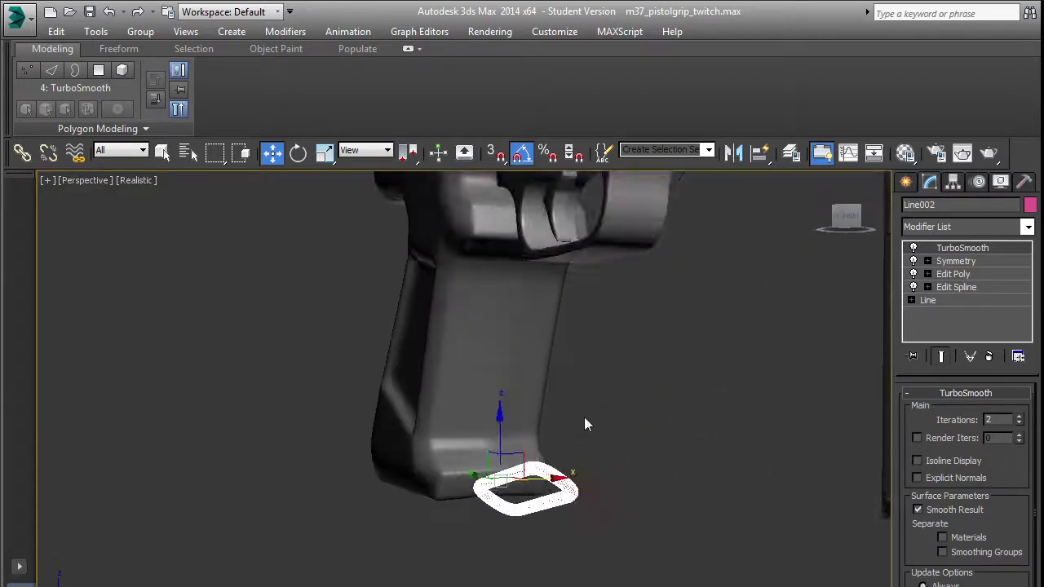
{"action": "scroll", "coordinate": [584, 416], "scroll_direction": "up", "scroll_amount": 2}
{"action": "middle_click_drag", "start_coordinate": [564, 475], "coordinate": [588, 506], "text": "alt"}
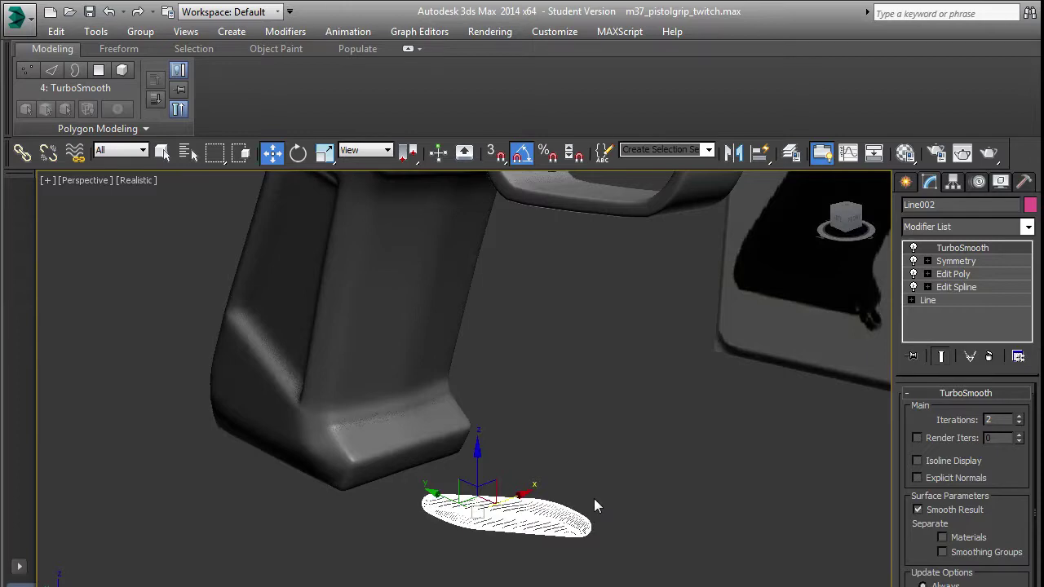
Rotate the copied loop to hang downward with its long sides running across the grip's width.
{"action": "key", "text": "e"}
{"action": "middle_click_drag", "start_coordinate": [529, 527], "coordinate": [502, 495], "text": "alt"}
{"action": "left_click_drag", "start_coordinate": [502, 510], "coordinate": [418, 526]}
{"action": "left_click_drag", "start_coordinate": [433, 457], "coordinate": [487, 437]}
{"action": "middle_click_drag", "start_coordinate": [491, 439], "coordinate": [468, 495], "text": "alt"}
{"action": "key", "text": "w"}
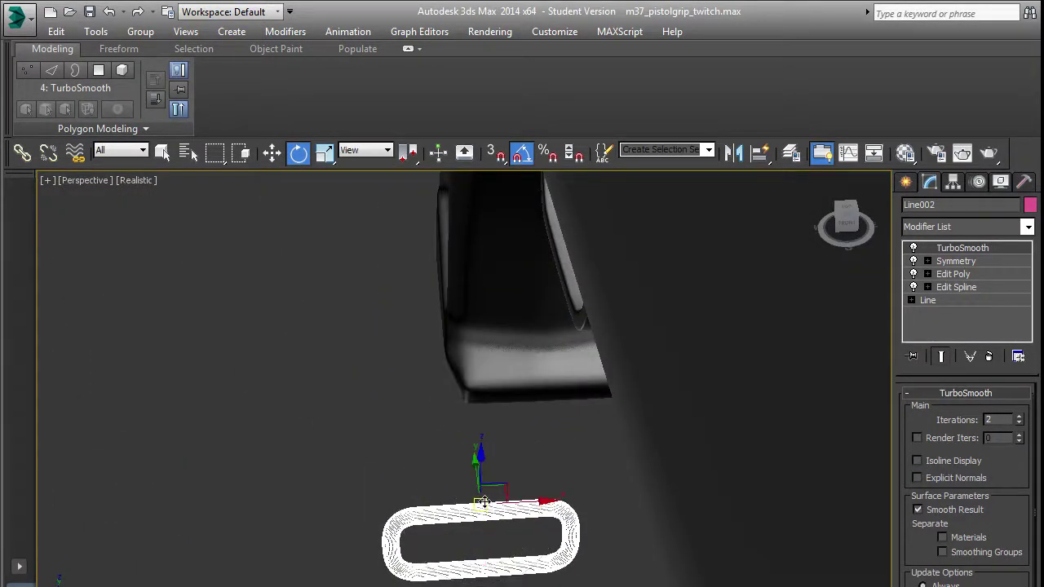
Move the copied loop along X and Y to the front lower edge of the grip's base.
{"action": "left_click_drag", "start_coordinate": [551, 504], "coordinate": [628, 488]}
{"action": "middle_click_drag", "start_coordinate": [547, 462], "coordinate": [557, 463], "text": "alt"}
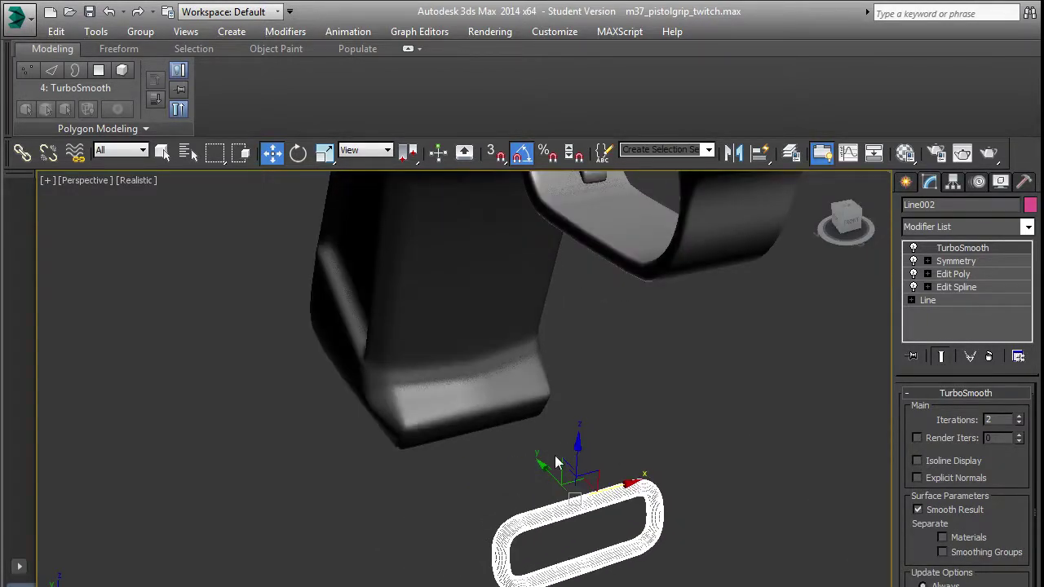
{"action": "left_click_drag", "start_coordinate": [540, 466], "coordinate": [391, 370]}
{"action": "middle_click_drag", "start_coordinate": [391, 371], "coordinate": [496, 337], "text": "alt"}
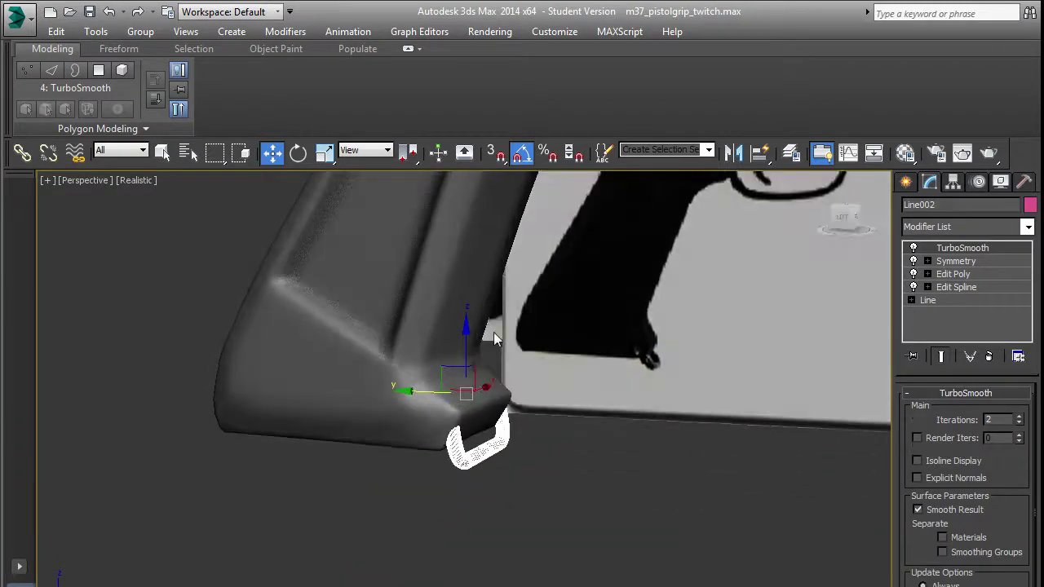